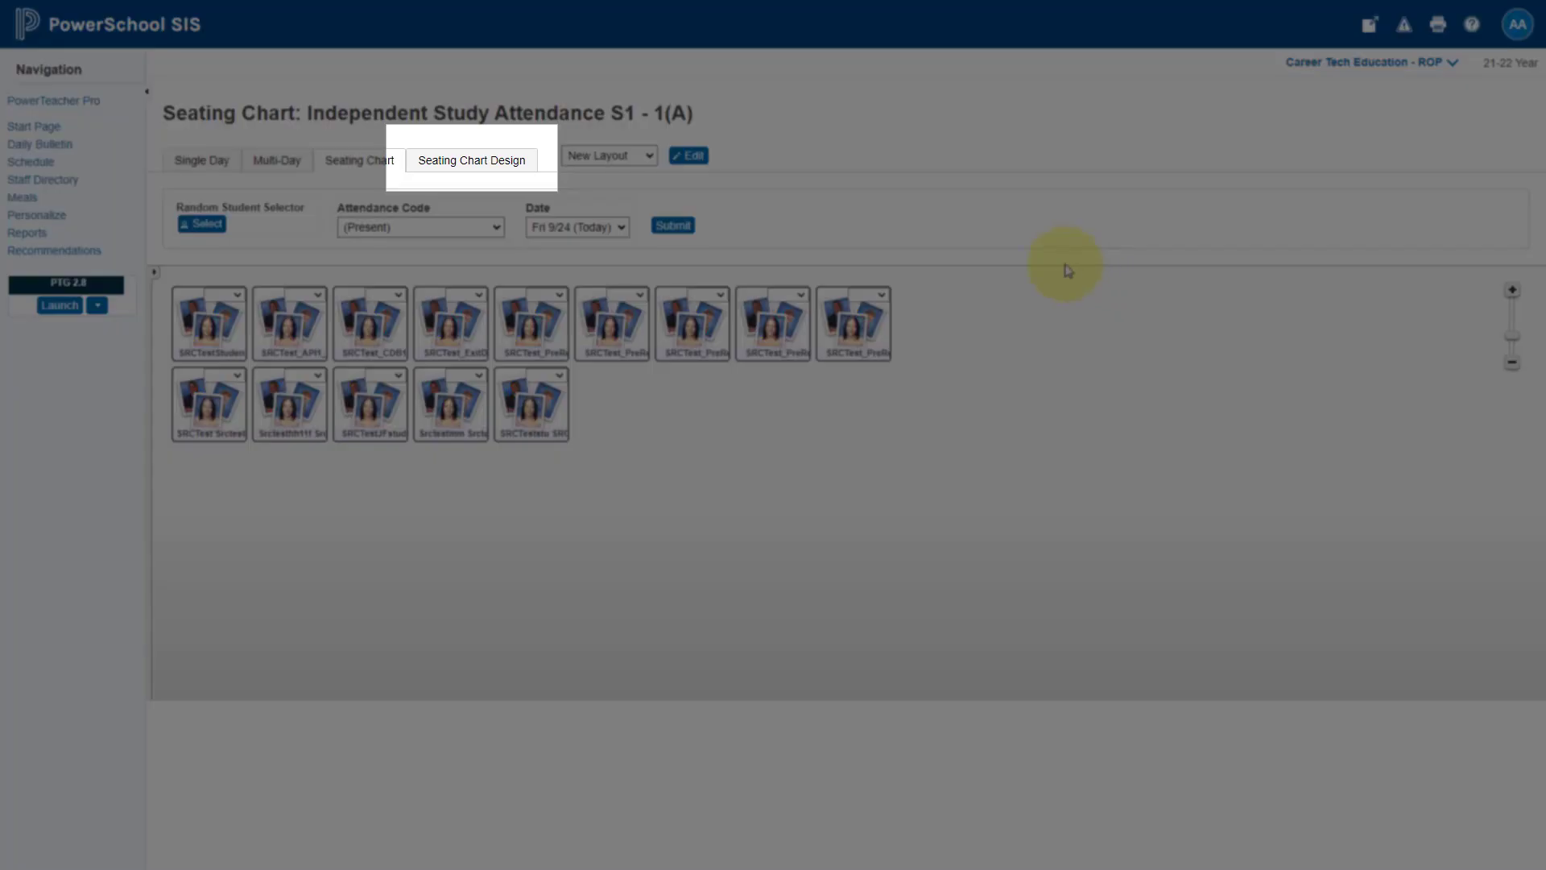
Step: Open the seating chart design and save the current layout as a new one named Template, described as "seating chart template"
click(492, 171)
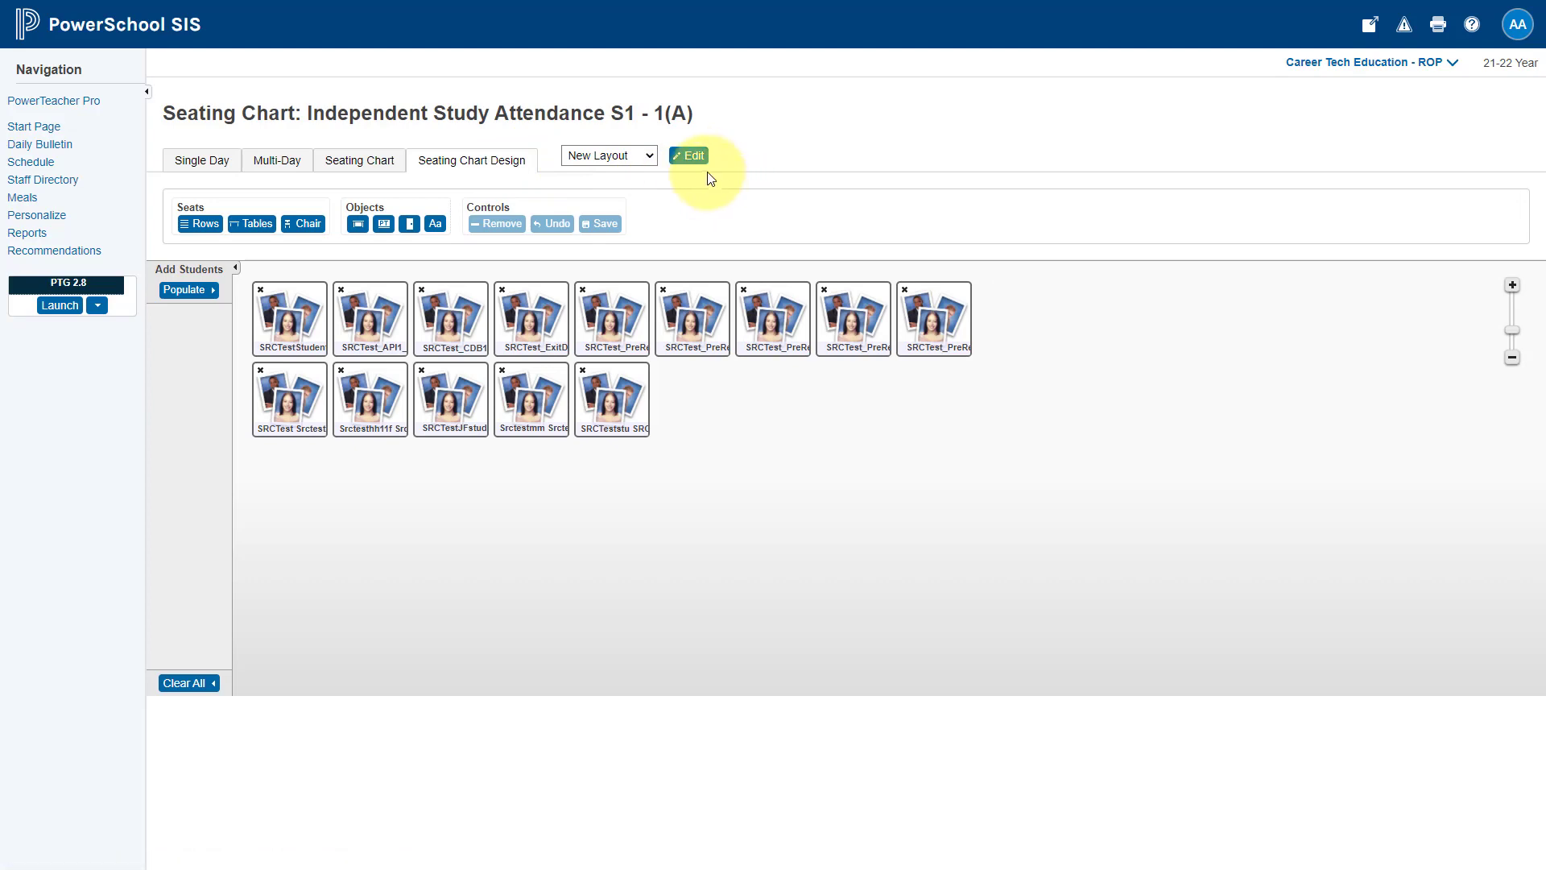
click(692, 157)
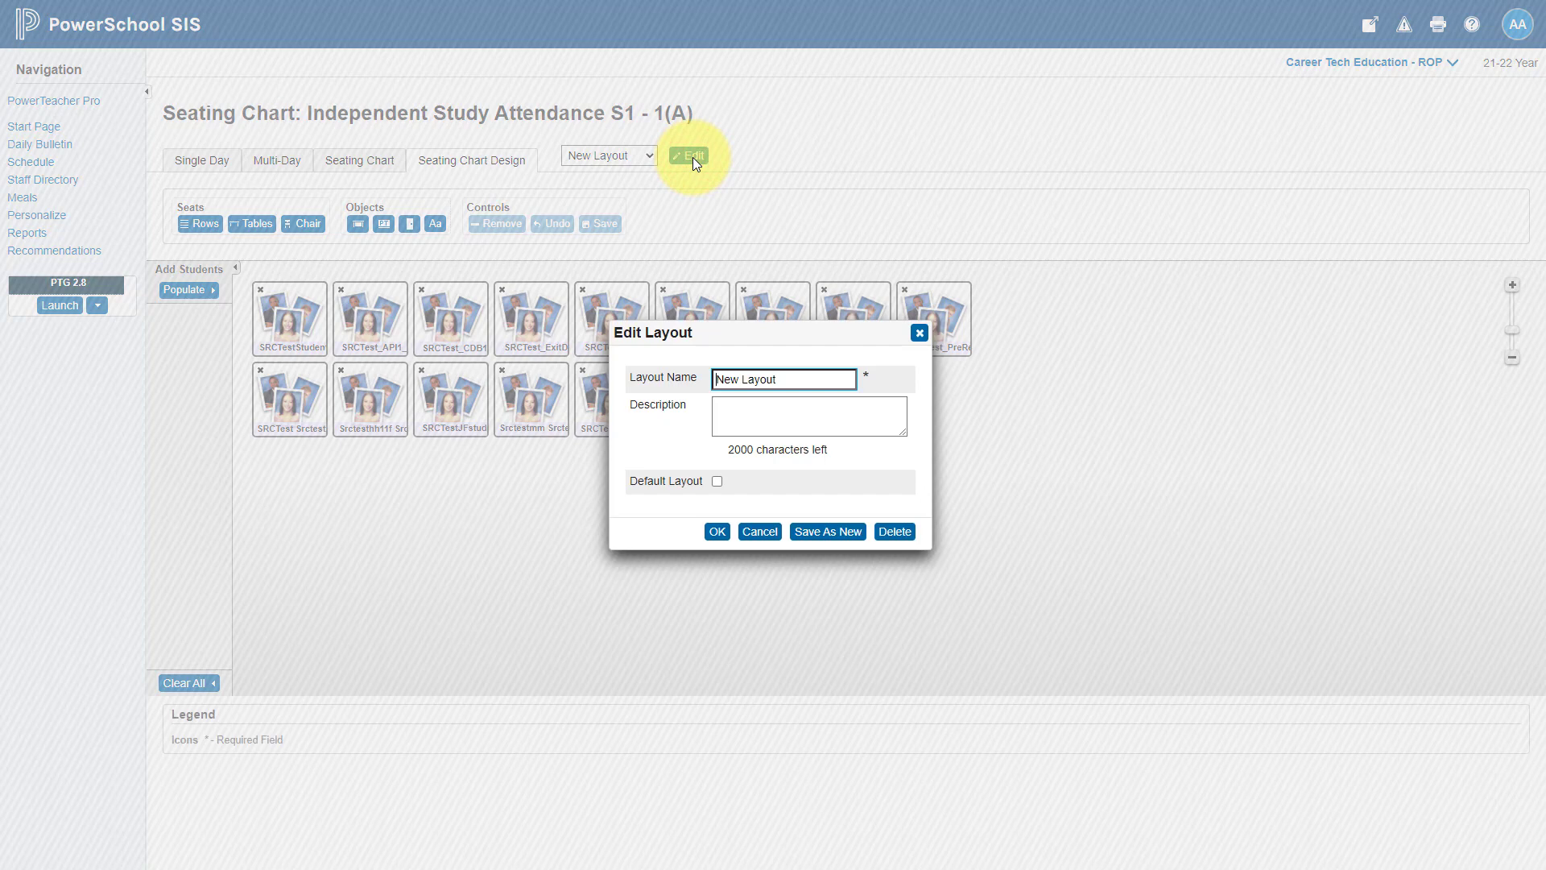
triple_click(778, 378)
text(Template)
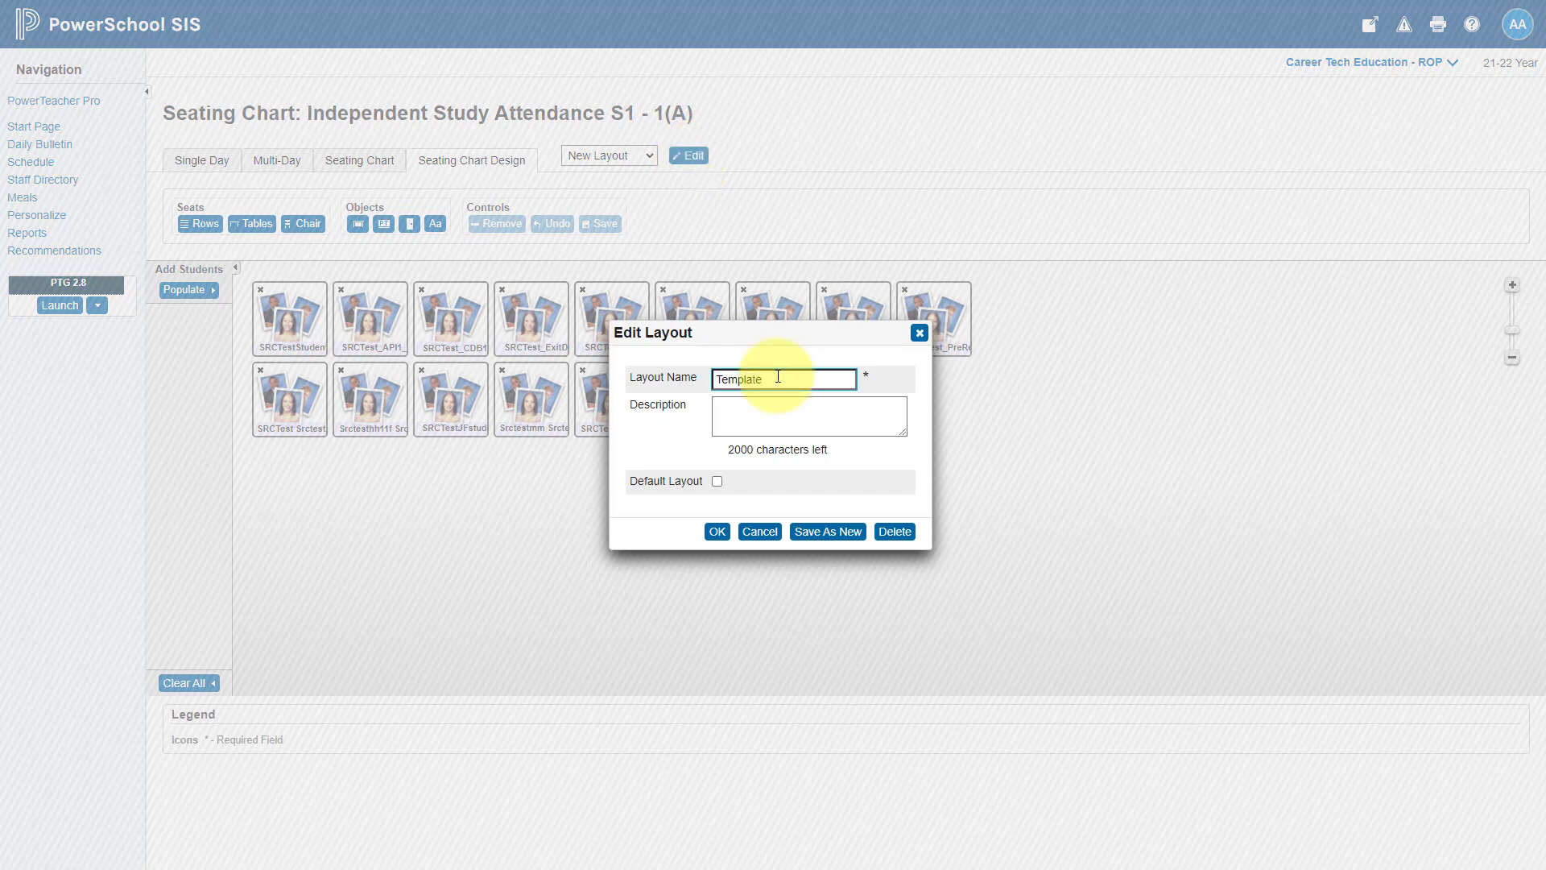
click(765, 413)
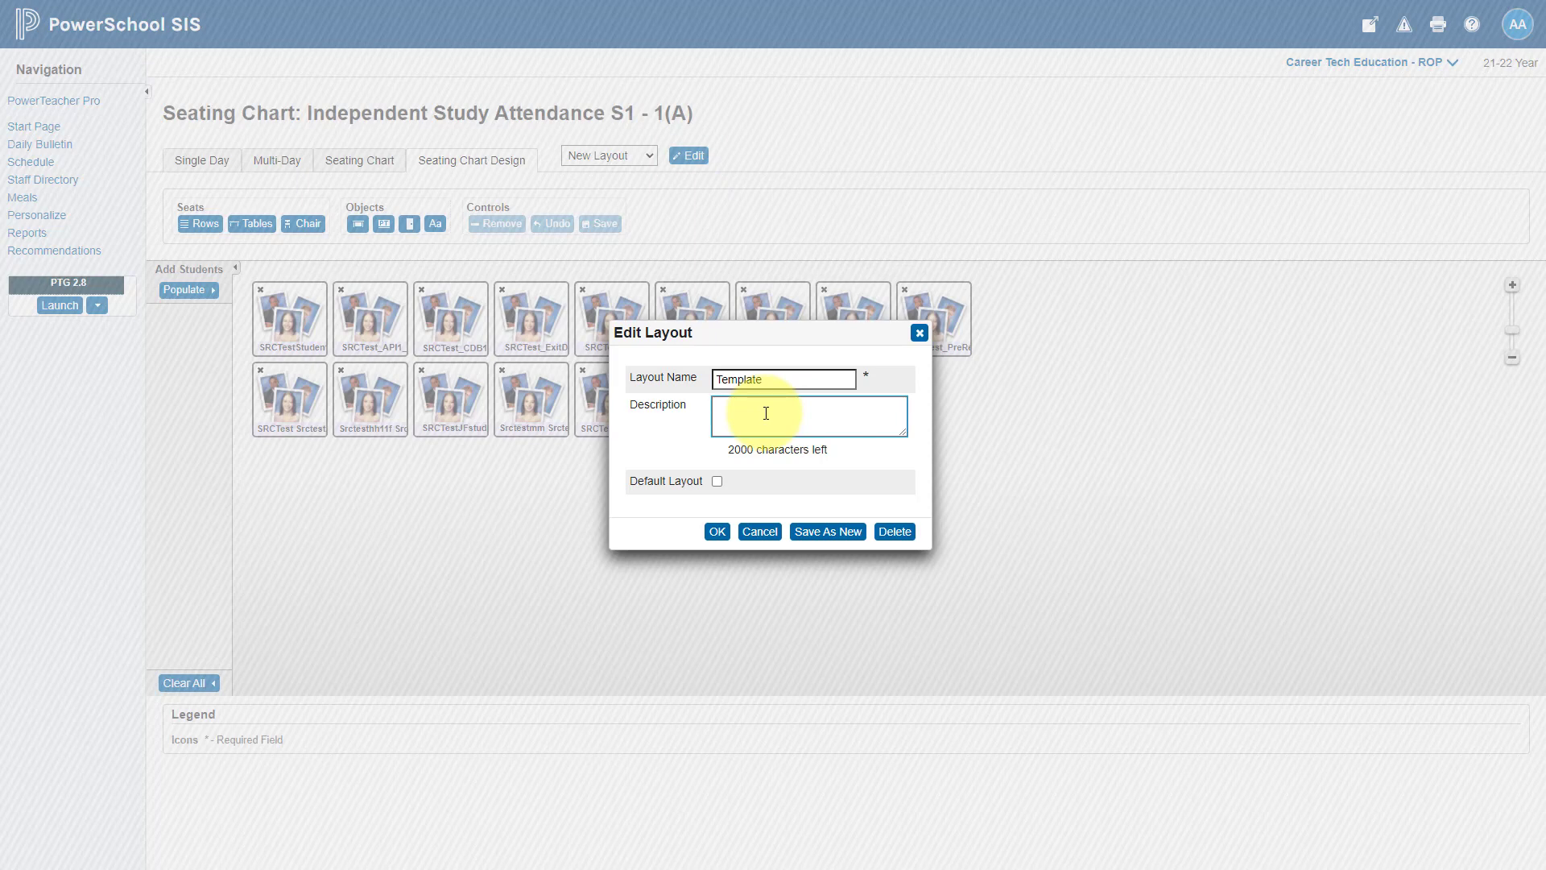
text(seating chart template)
click(823, 531)
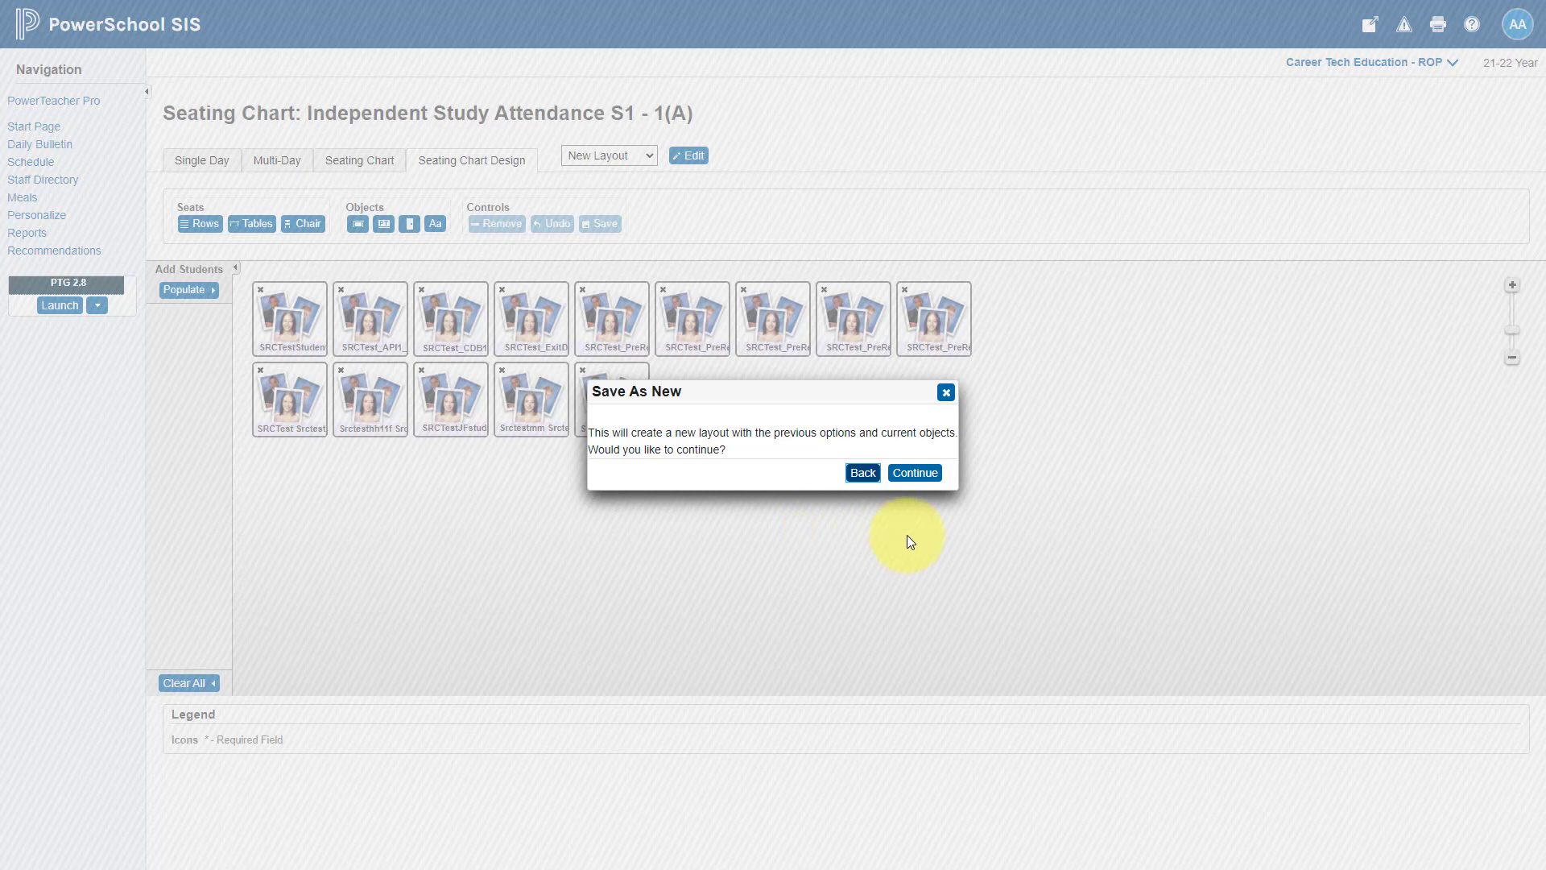
click(917, 473)
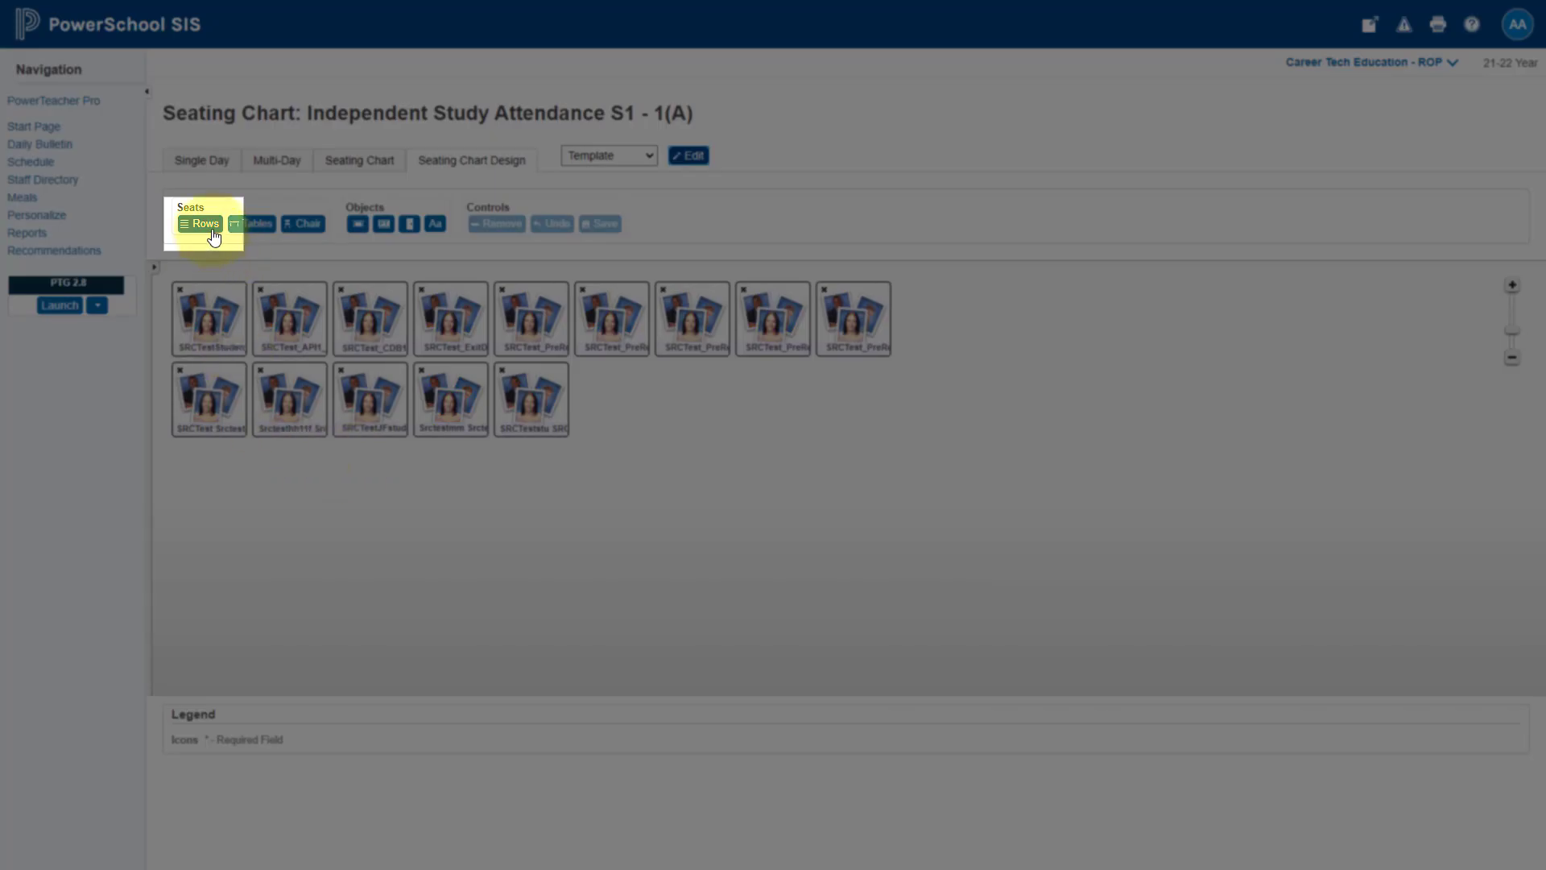
Step: Add 5 rows of chairs with 7 chairs per row to the Template layout
click(211, 226)
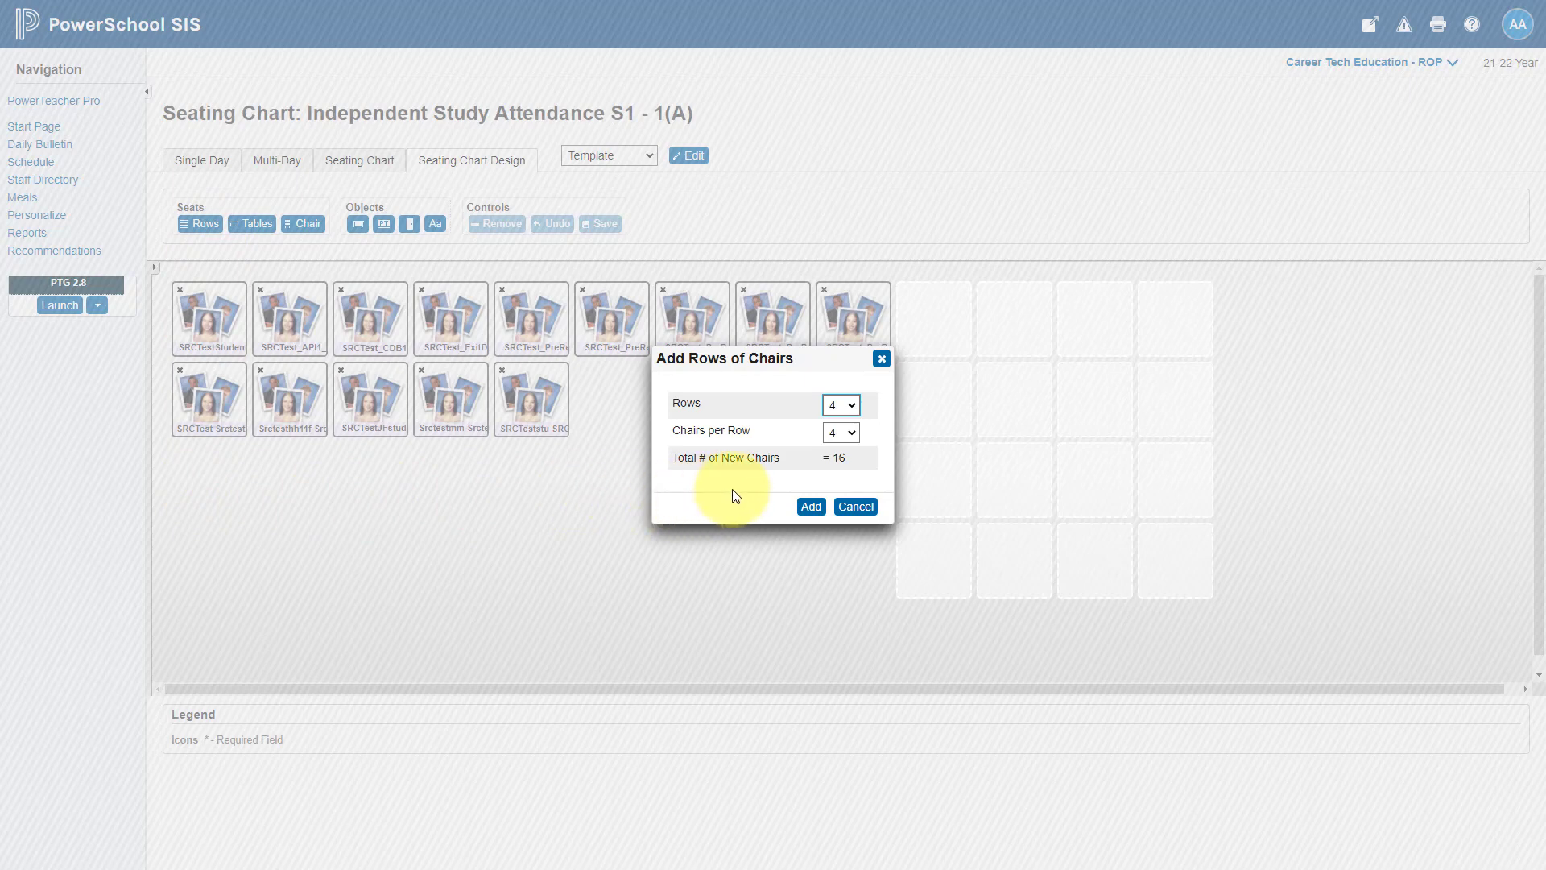
click(852, 406)
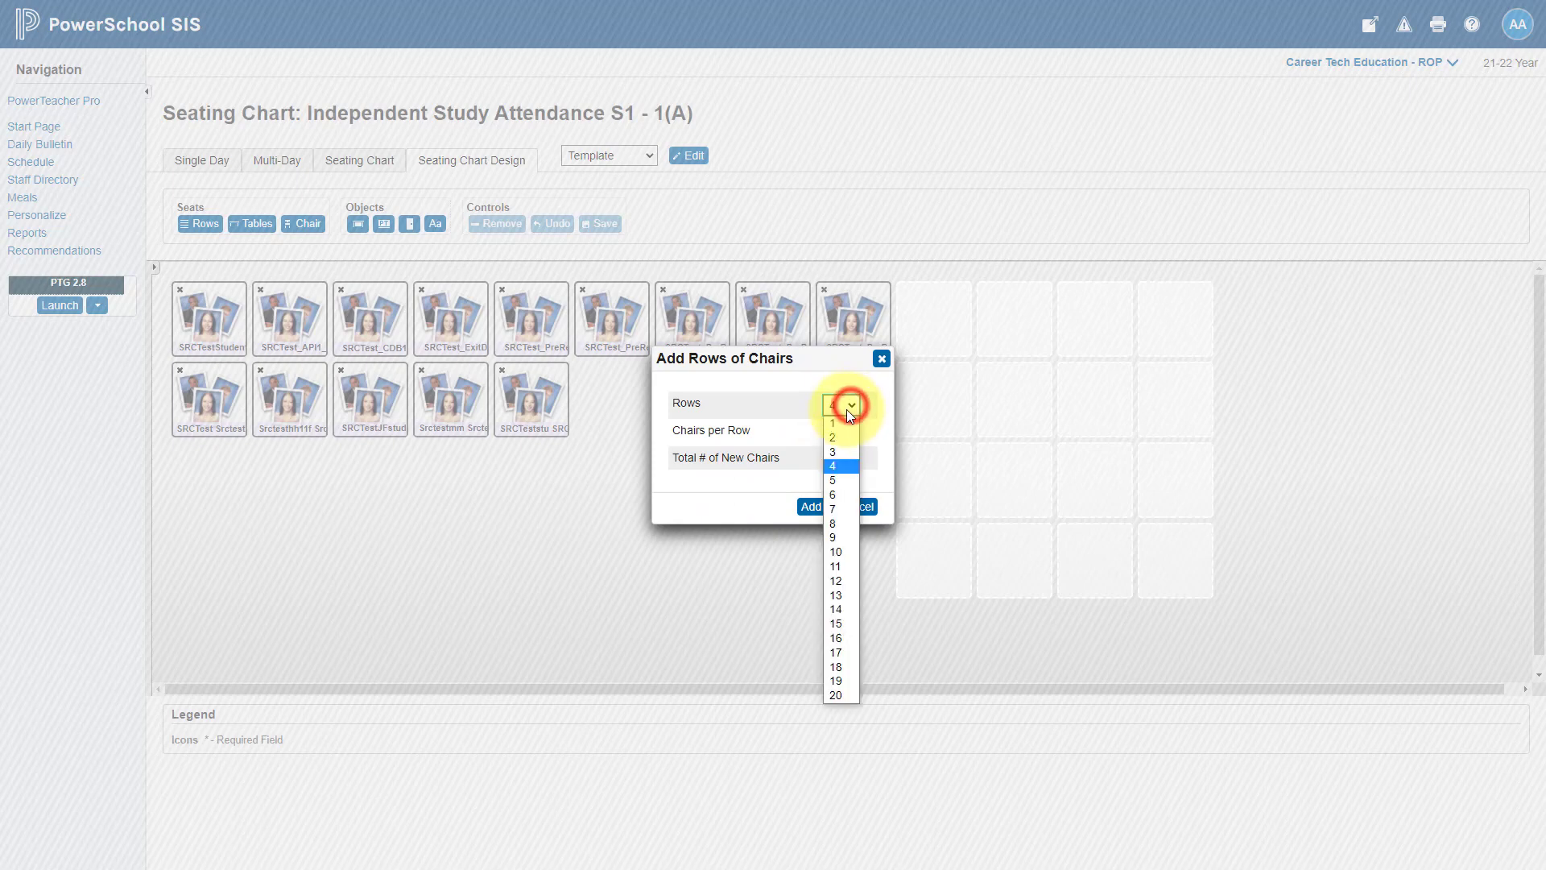
click(844, 478)
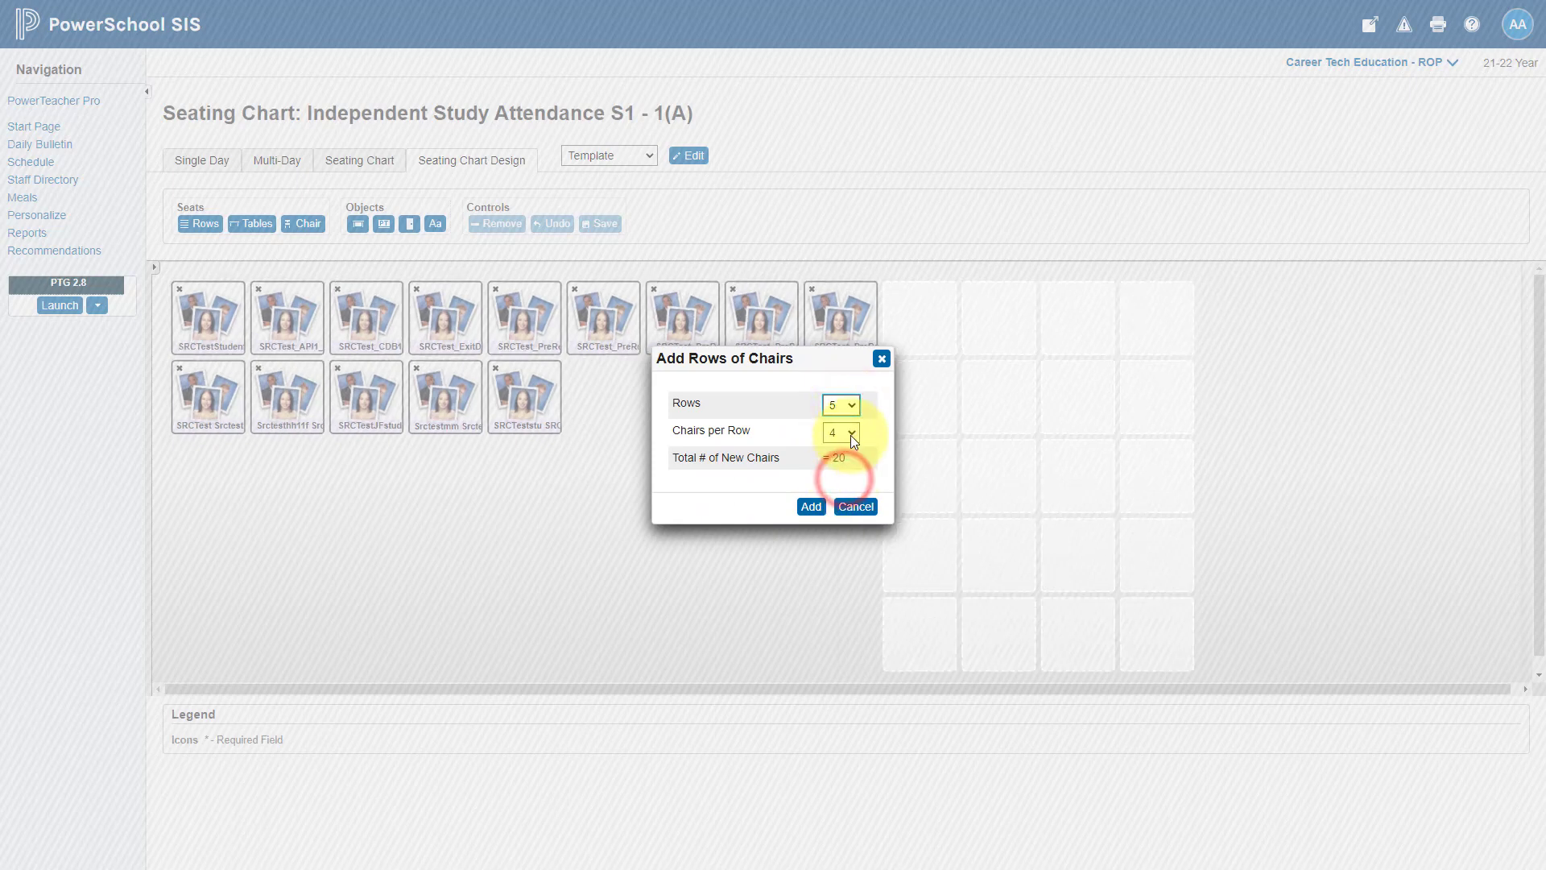
click(850, 434)
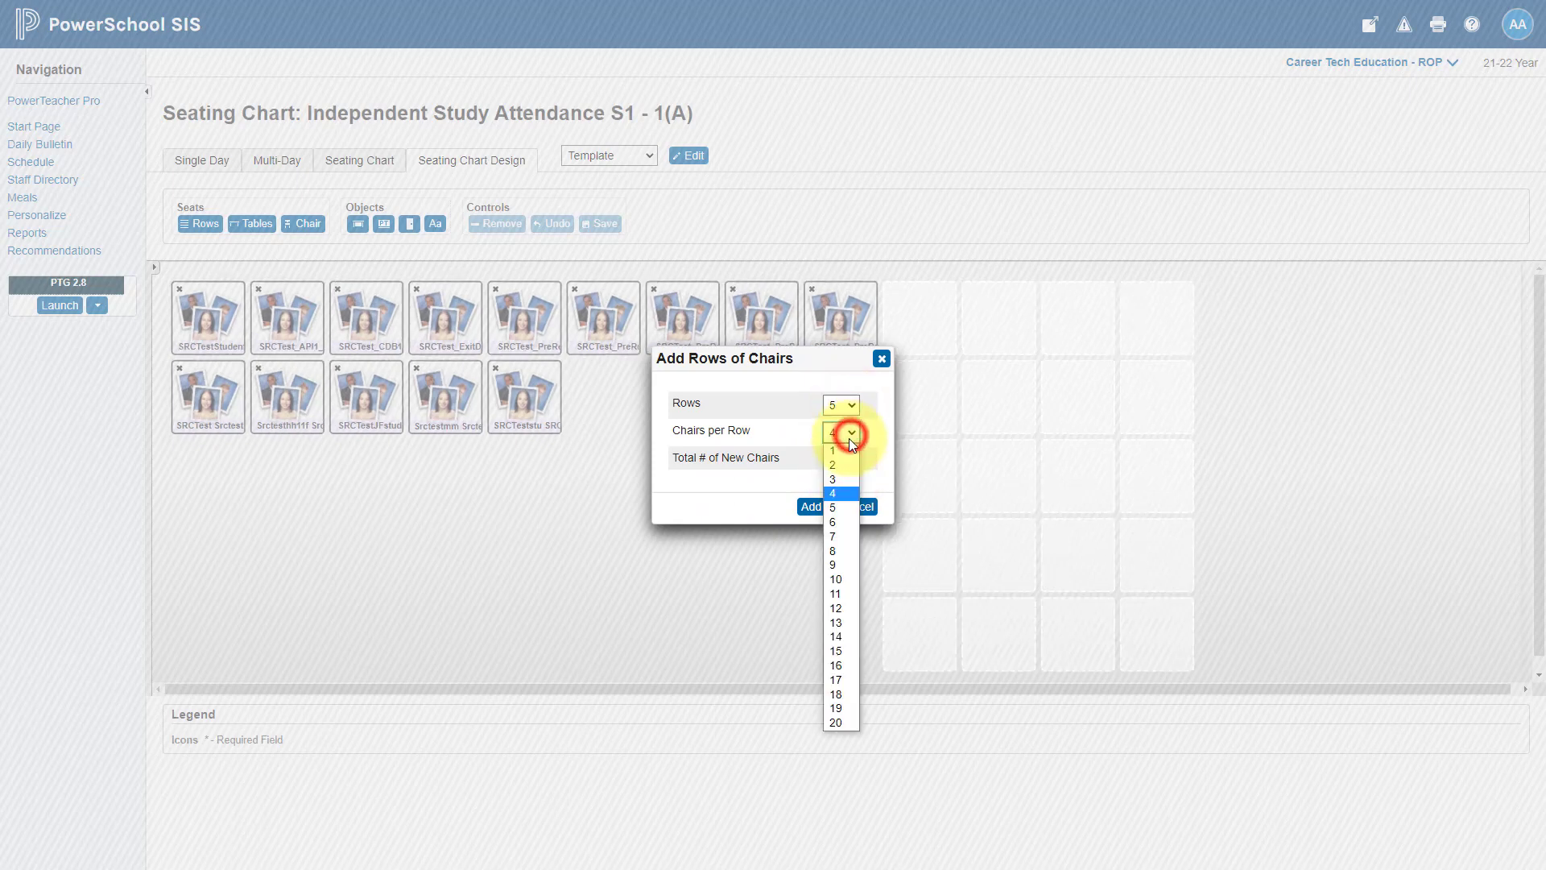
click(837, 537)
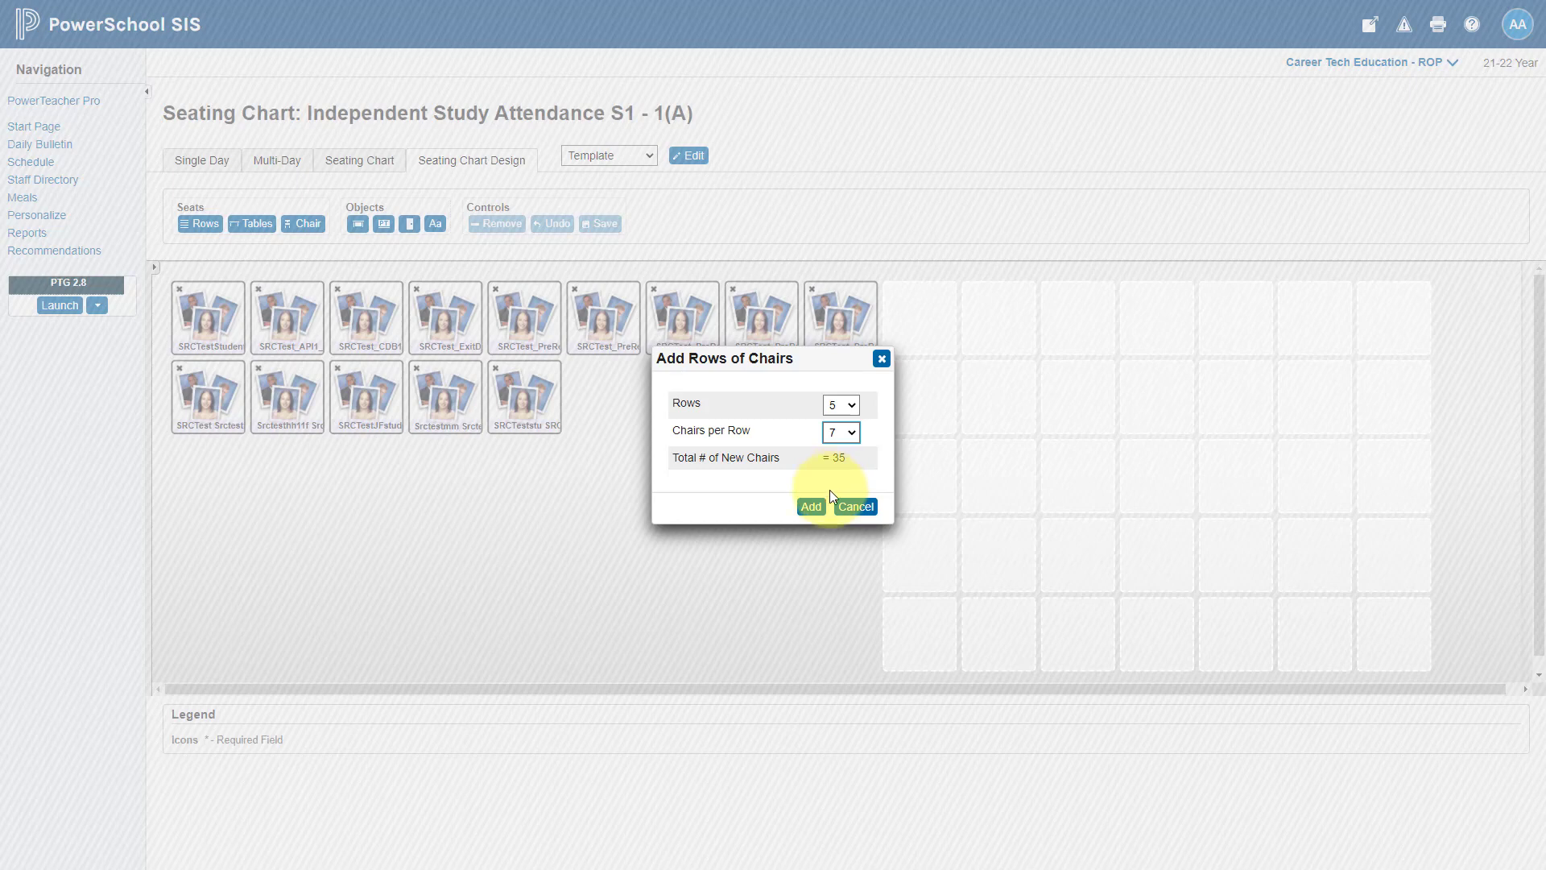
click(810, 506)
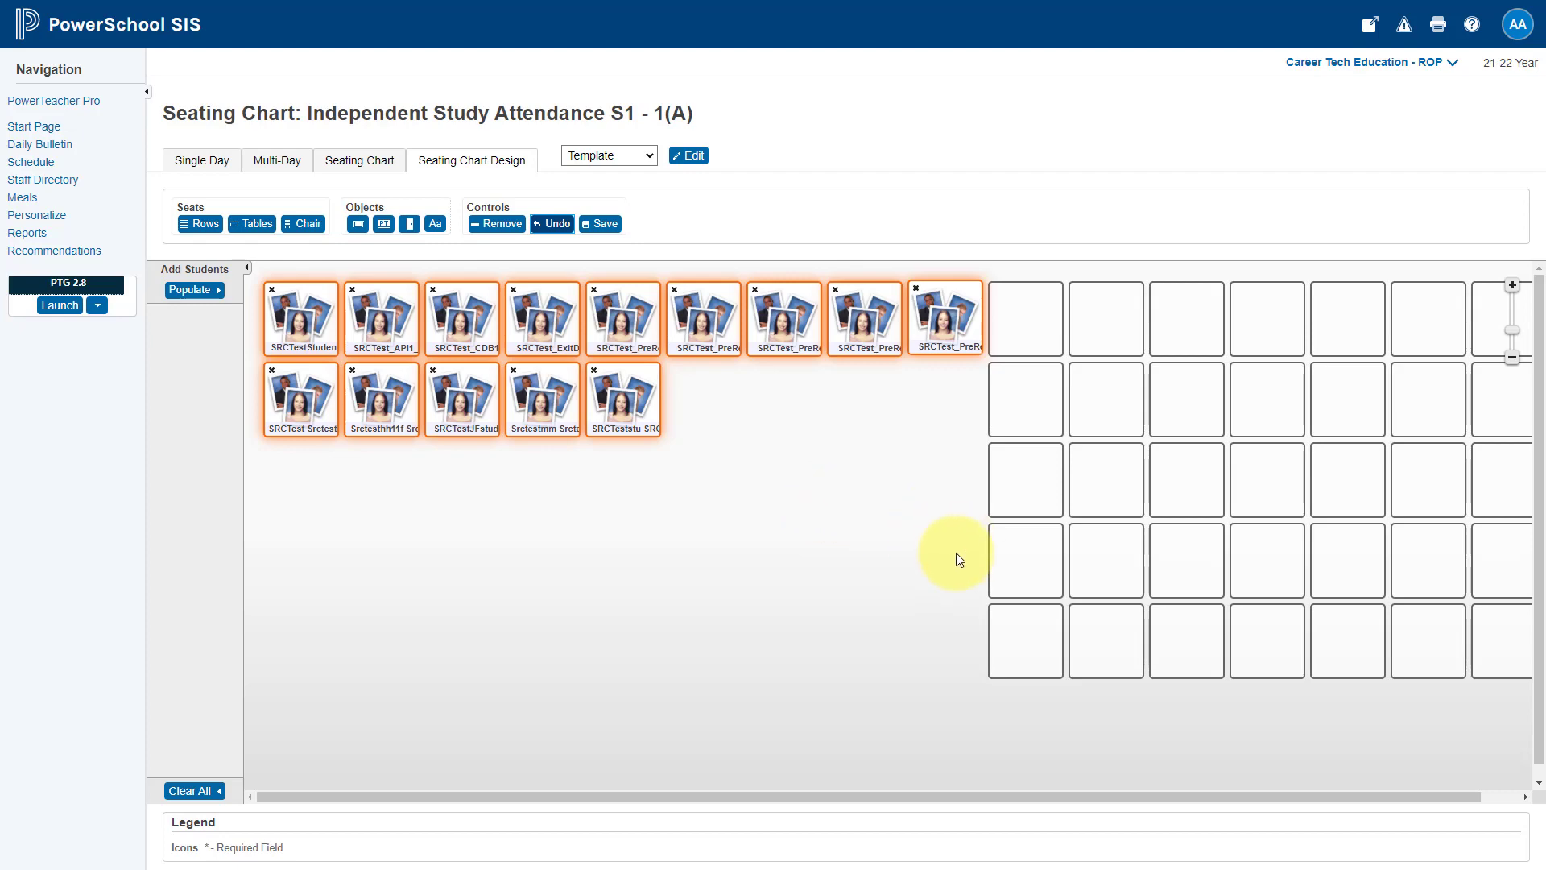
Step: Remove all the existing student-occupied seats from the layout and save the chart
drag(955, 556, 275, 295)
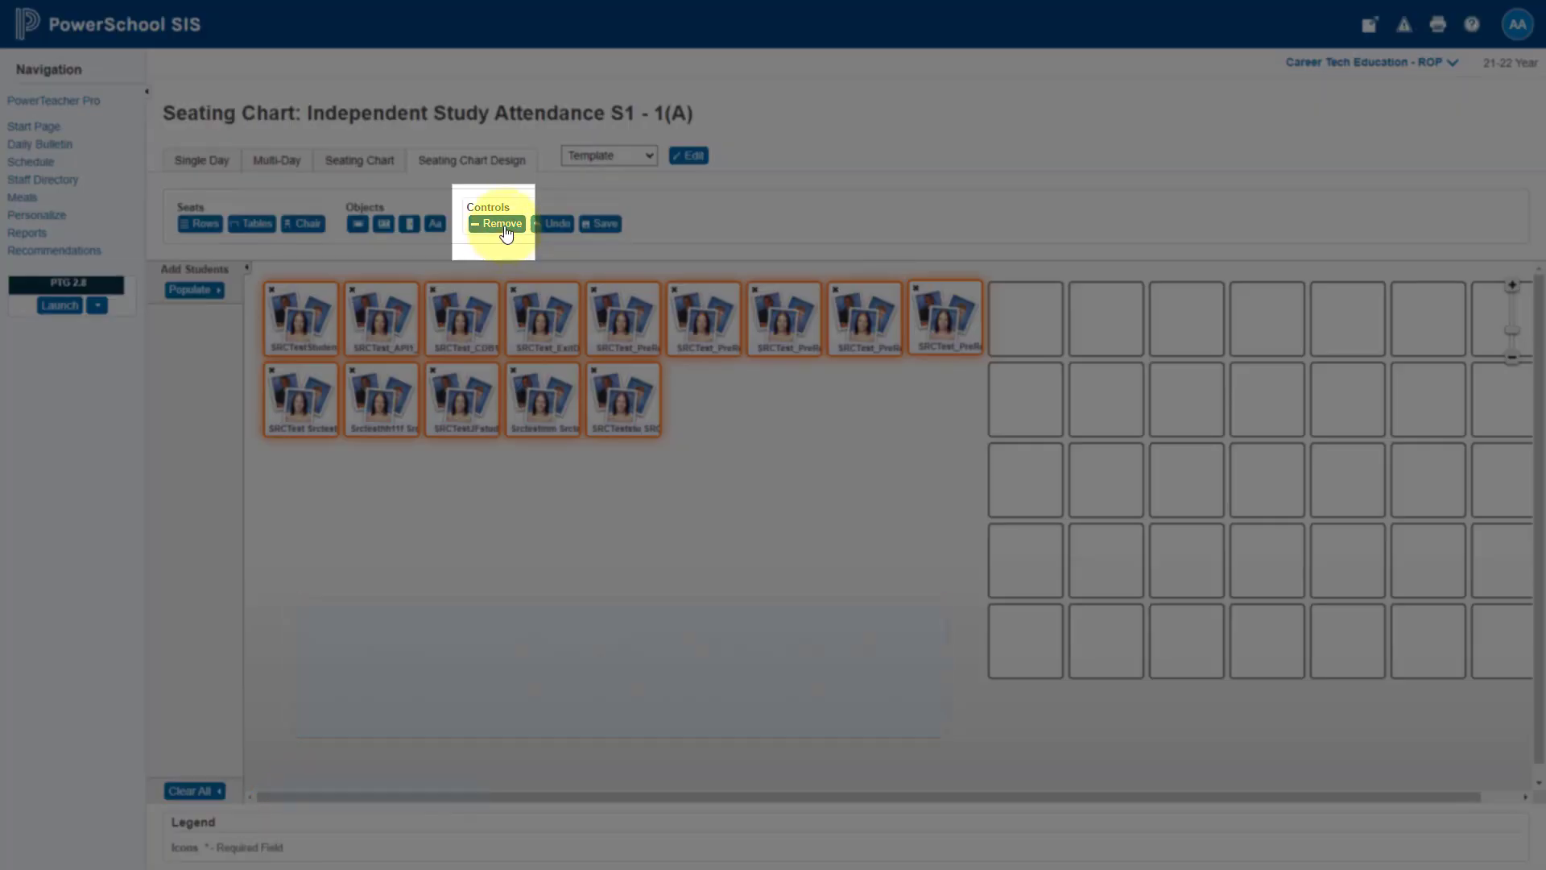
click(504, 226)
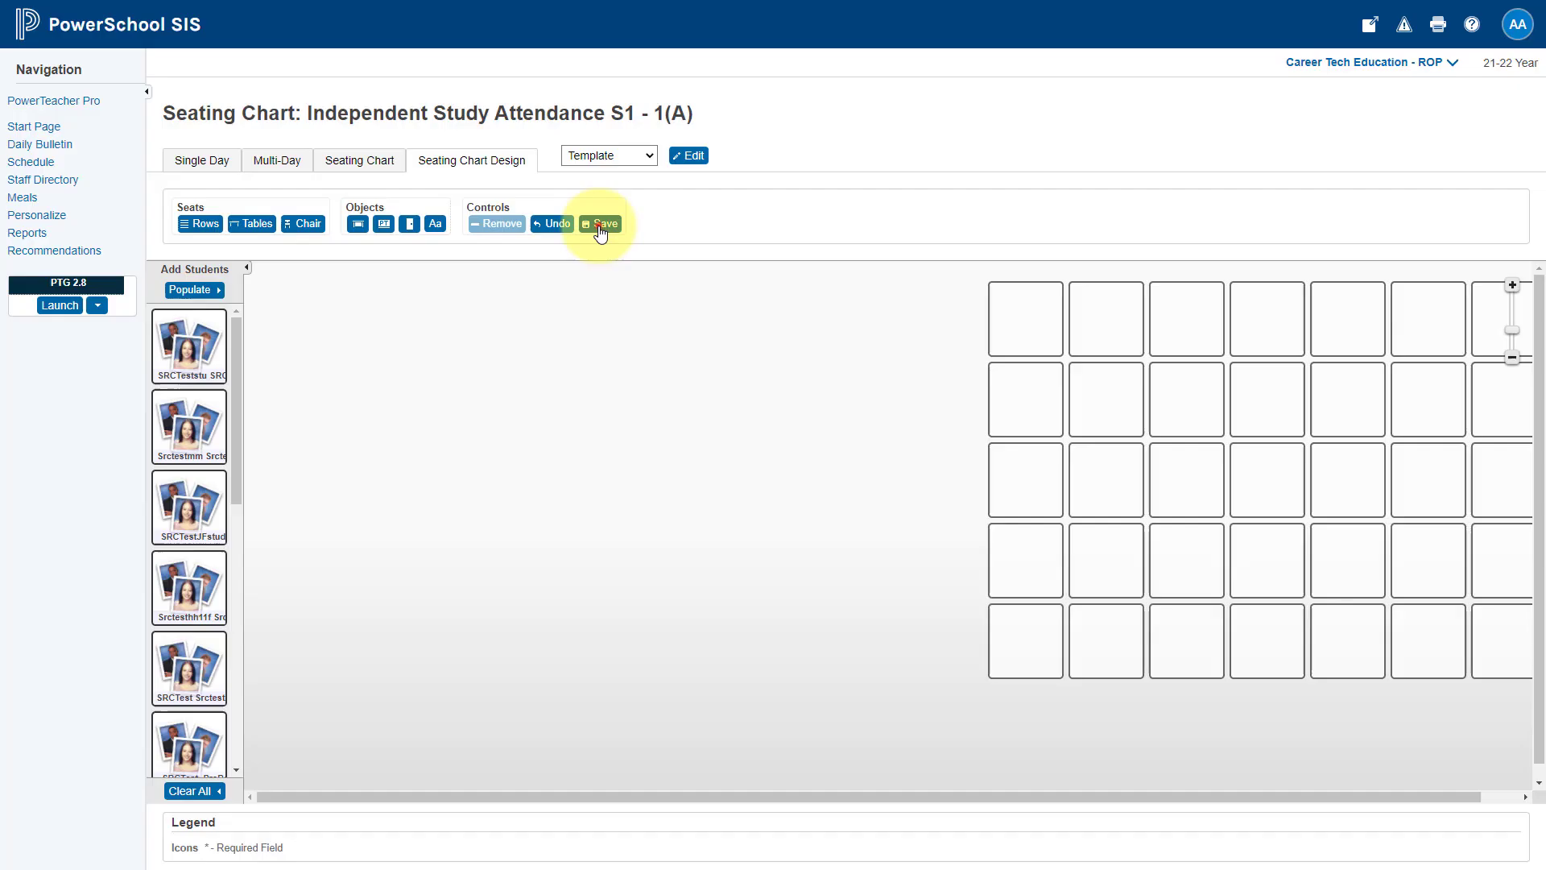
click(599, 225)
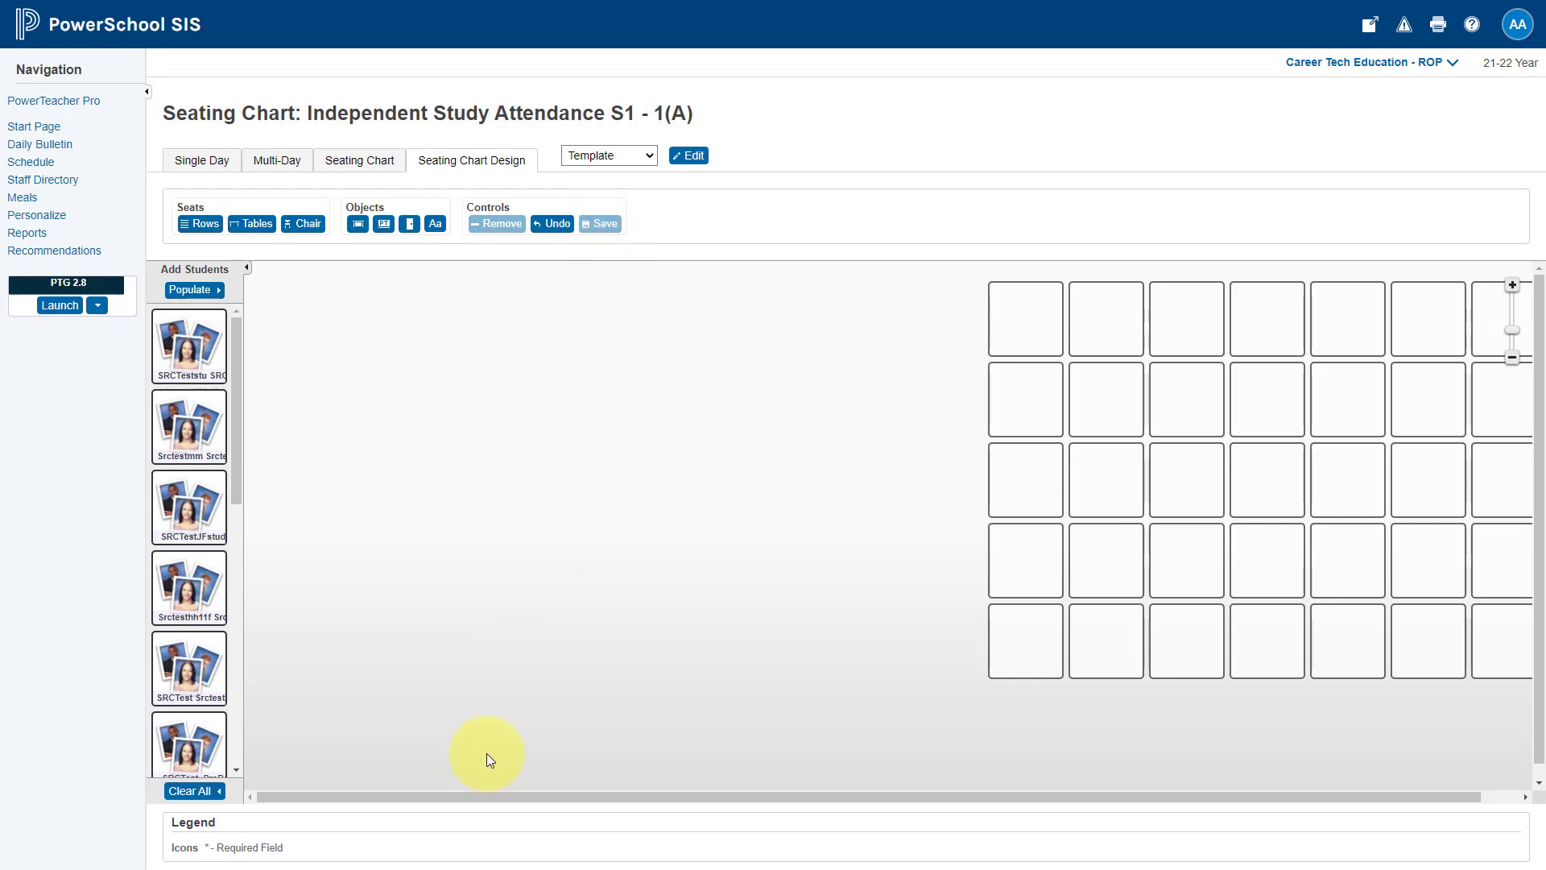
Step: Move the whole grid of empty chairs to the middle of the seating chart
drag(494, 792, 680, 810)
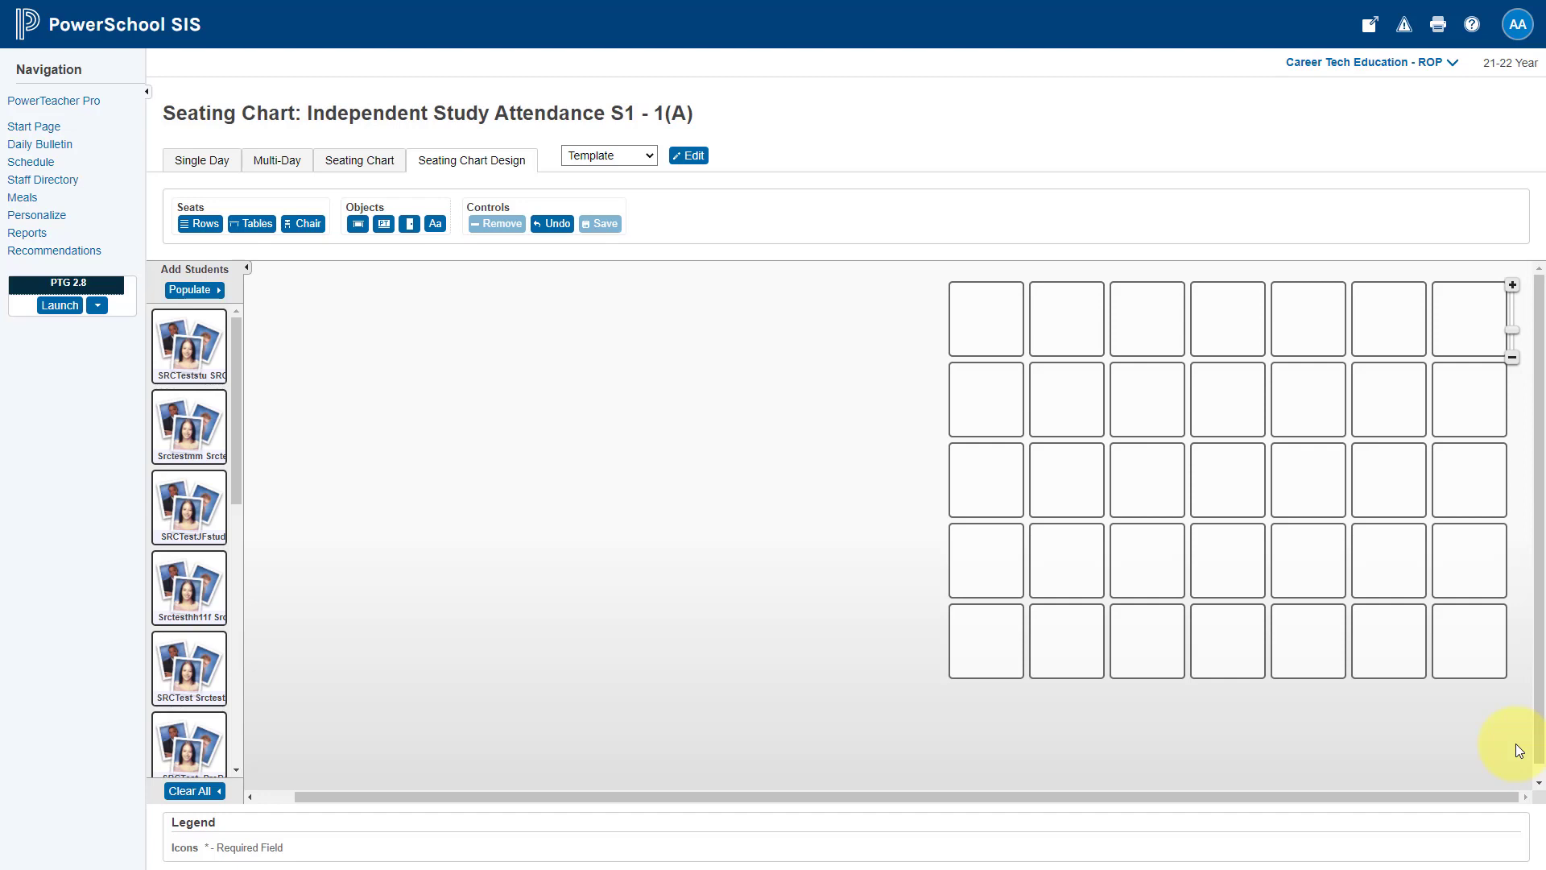
drag(1514, 742, 860, 269)
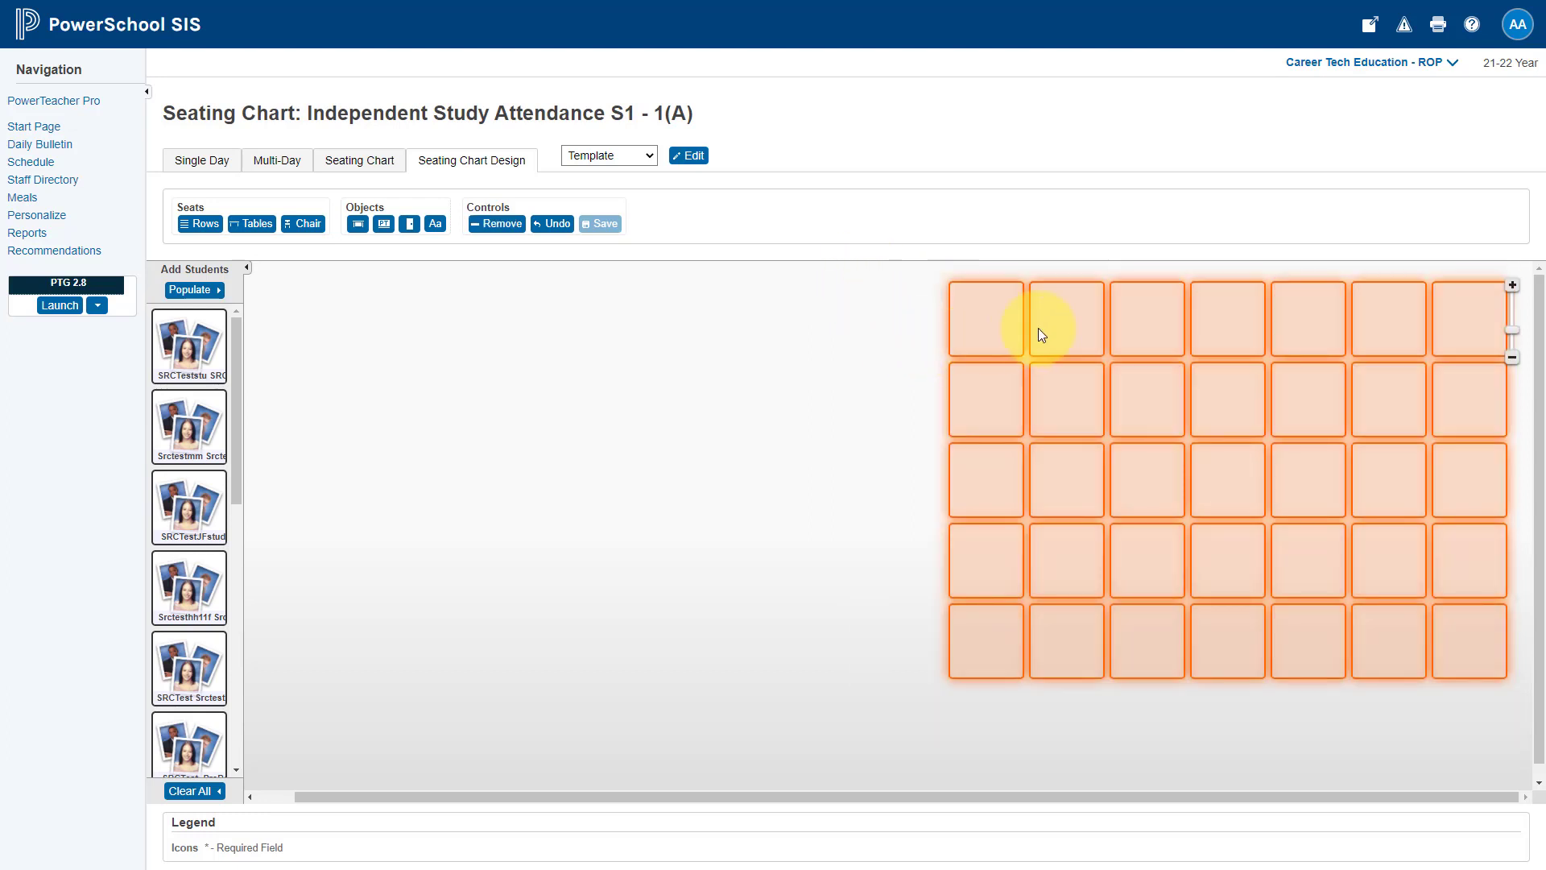
drag(1039, 332, 675, 344)
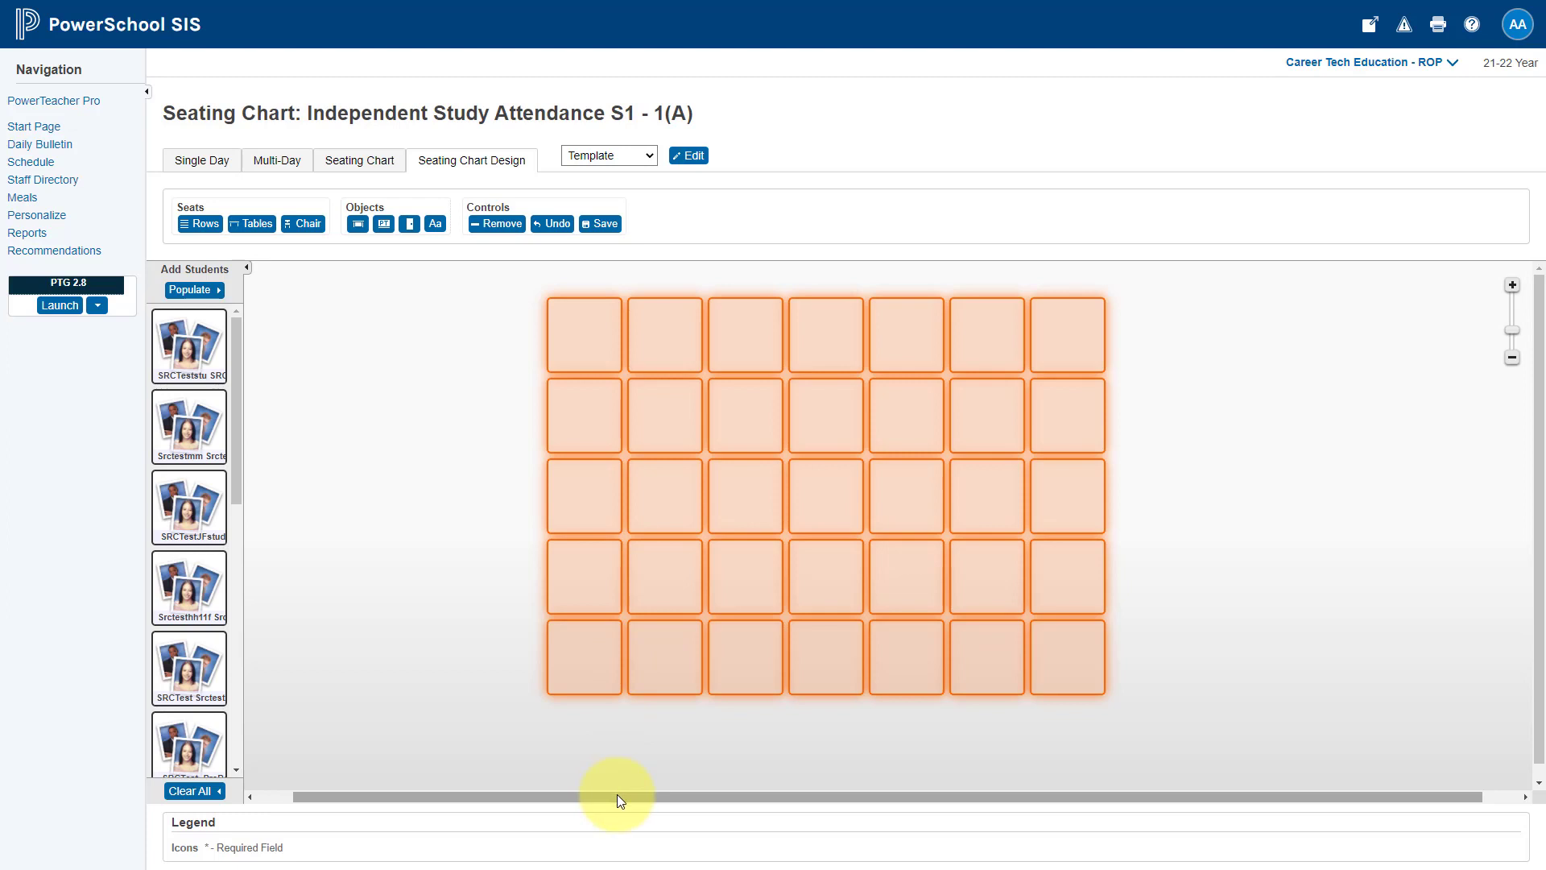
click(887, 756)
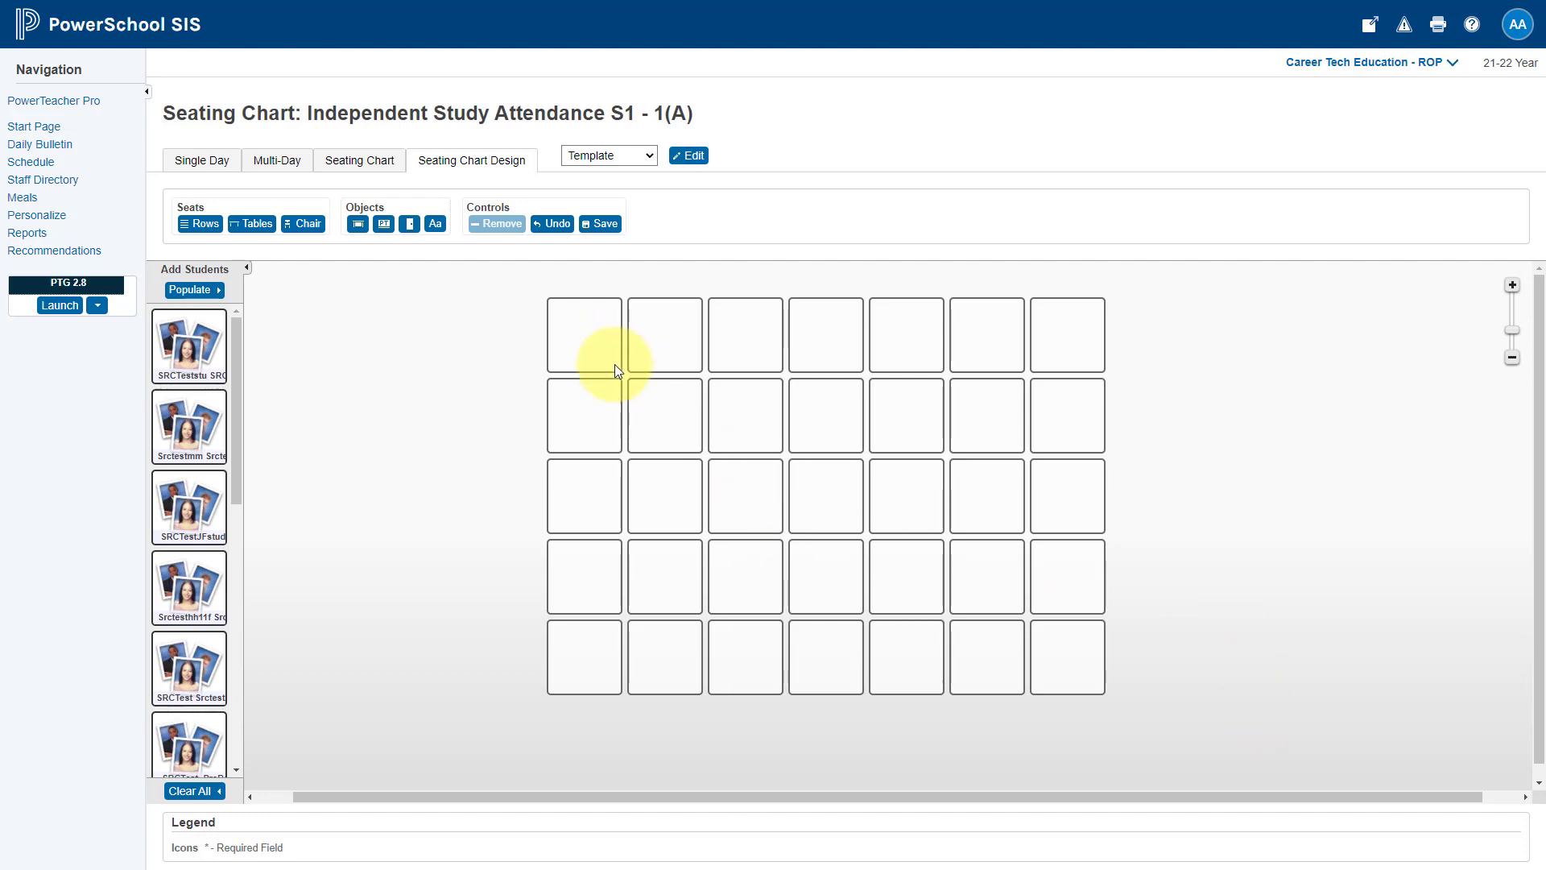
Step: Move five chairs one at a time from the grid's upper-left corner into a loose group at the chart's upper left
click(595, 344)
drag(596, 344, 380, 339)
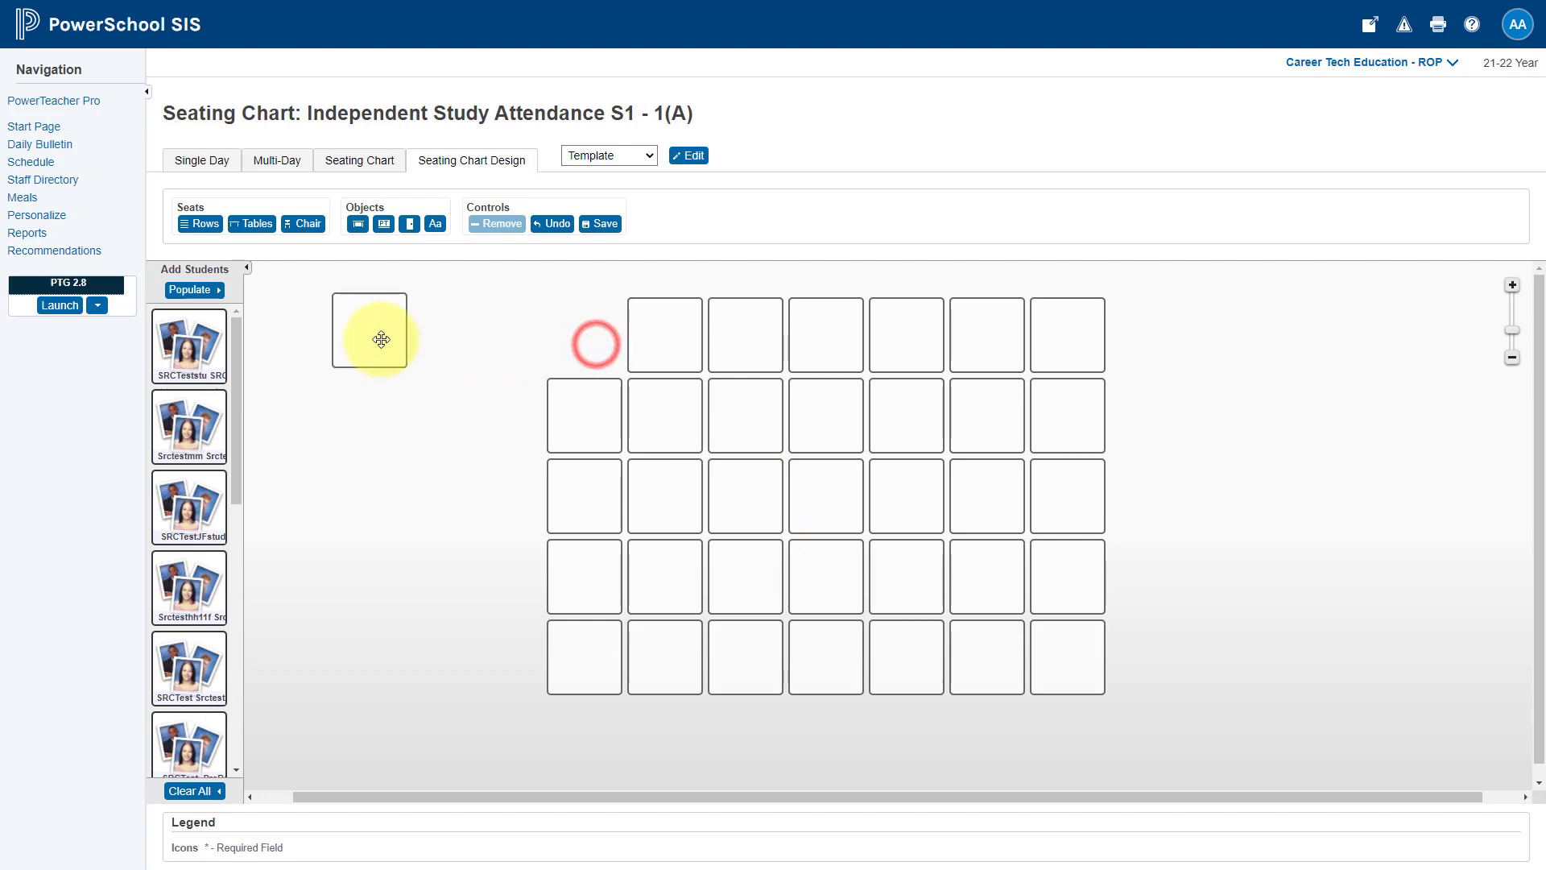
drag(647, 342, 432, 335)
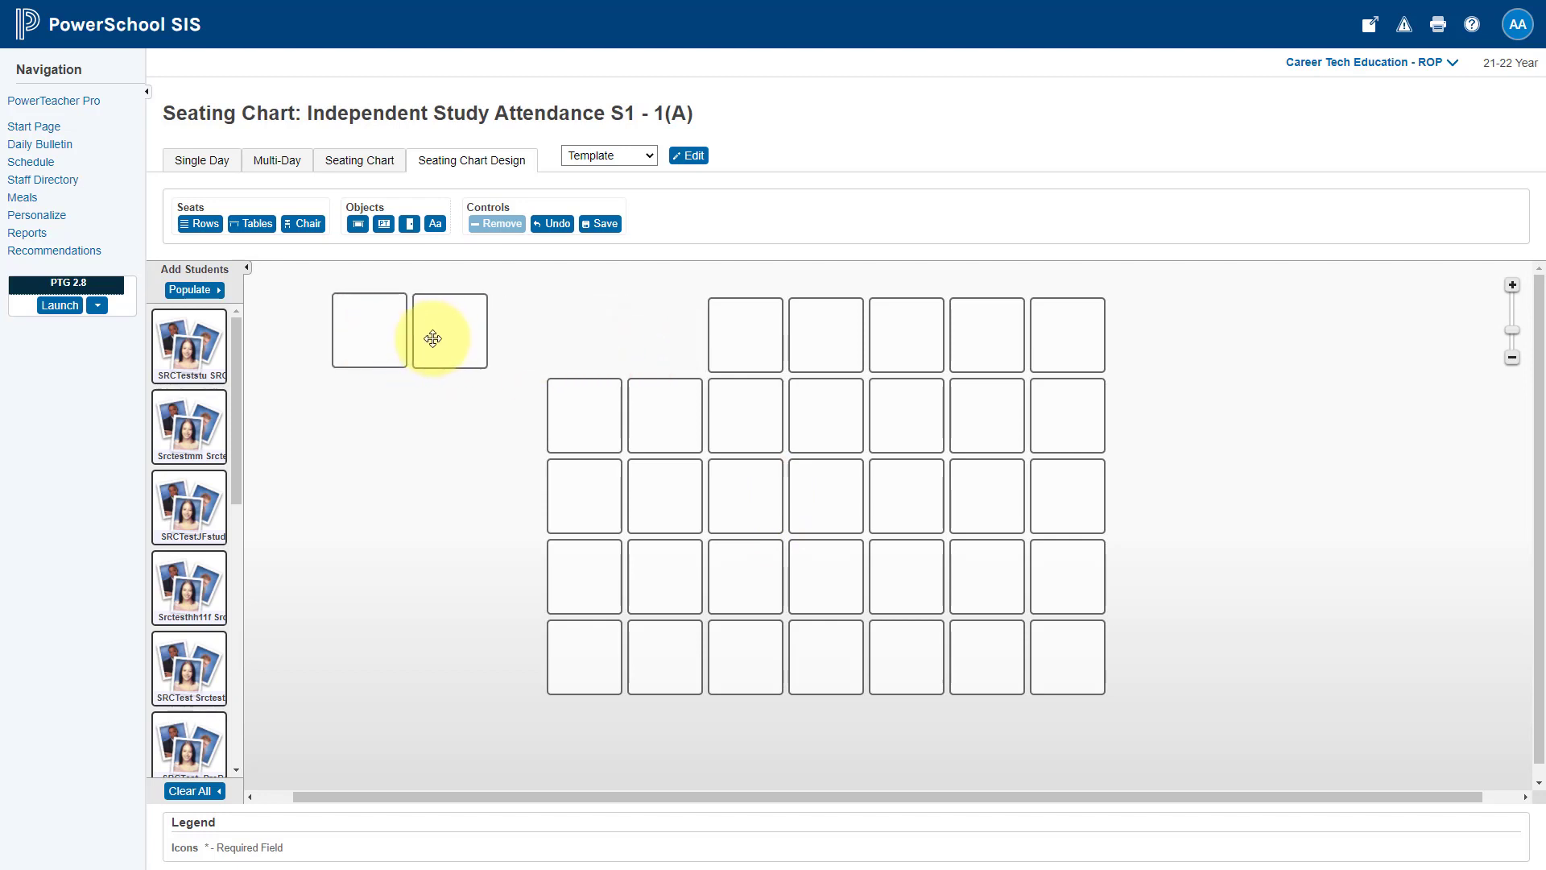
drag(587, 407, 338, 402)
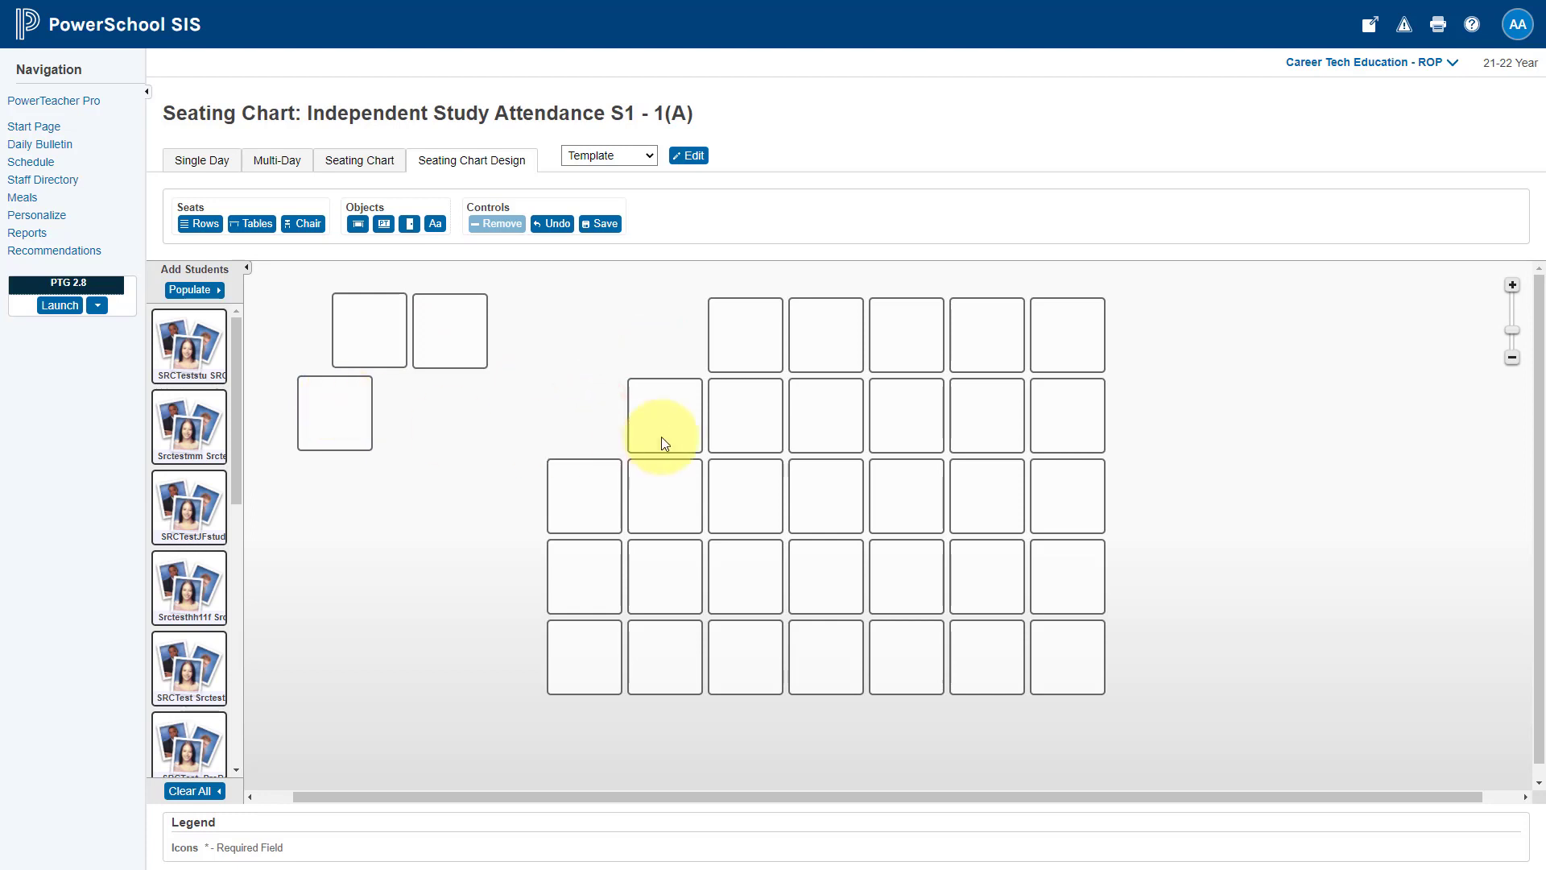
drag(660, 437, 441, 446)
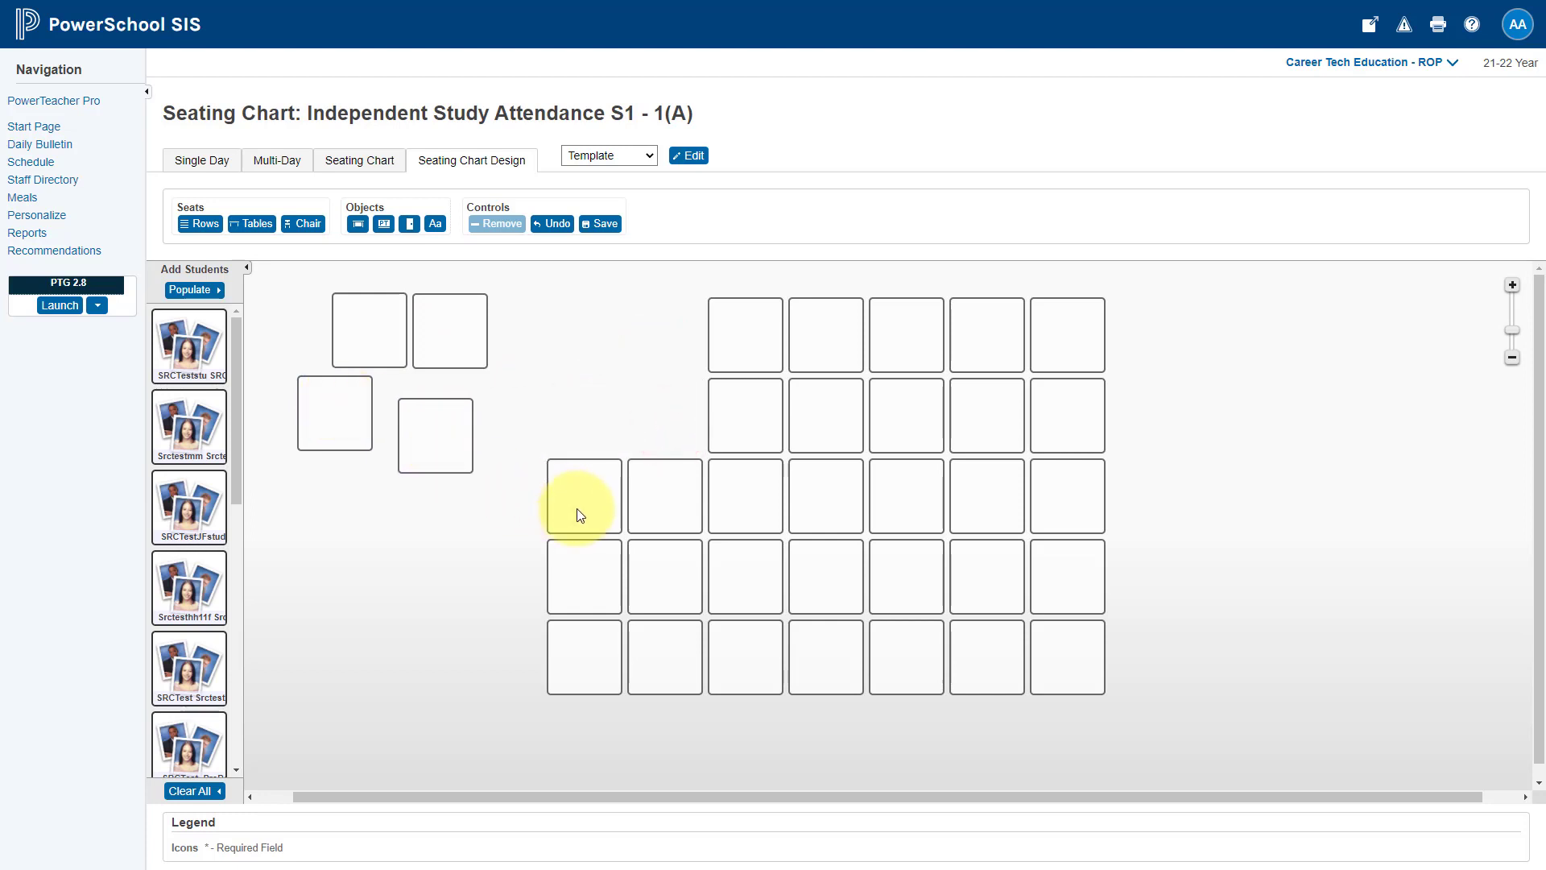
drag(580, 511, 519, 393)
drag(450, 325, 457, 306)
drag(378, 318, 371, 303)
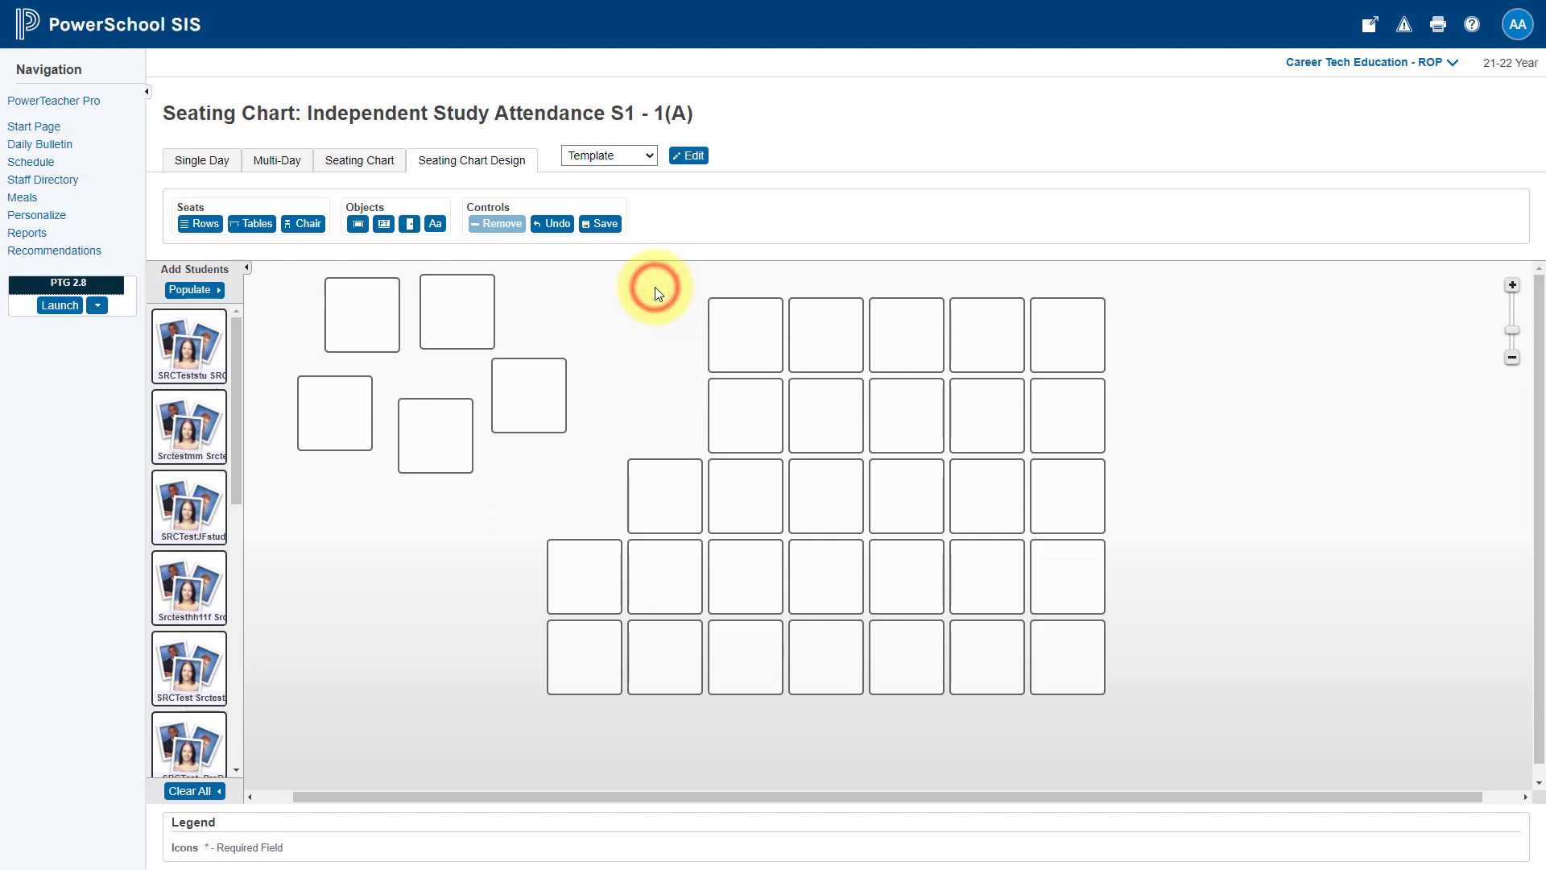
Step: Split the remaining grid into groups of five chairs at the upper middle, upper right, lower left, lower right and right of lower middle
drag(655, 287, 905, 444)
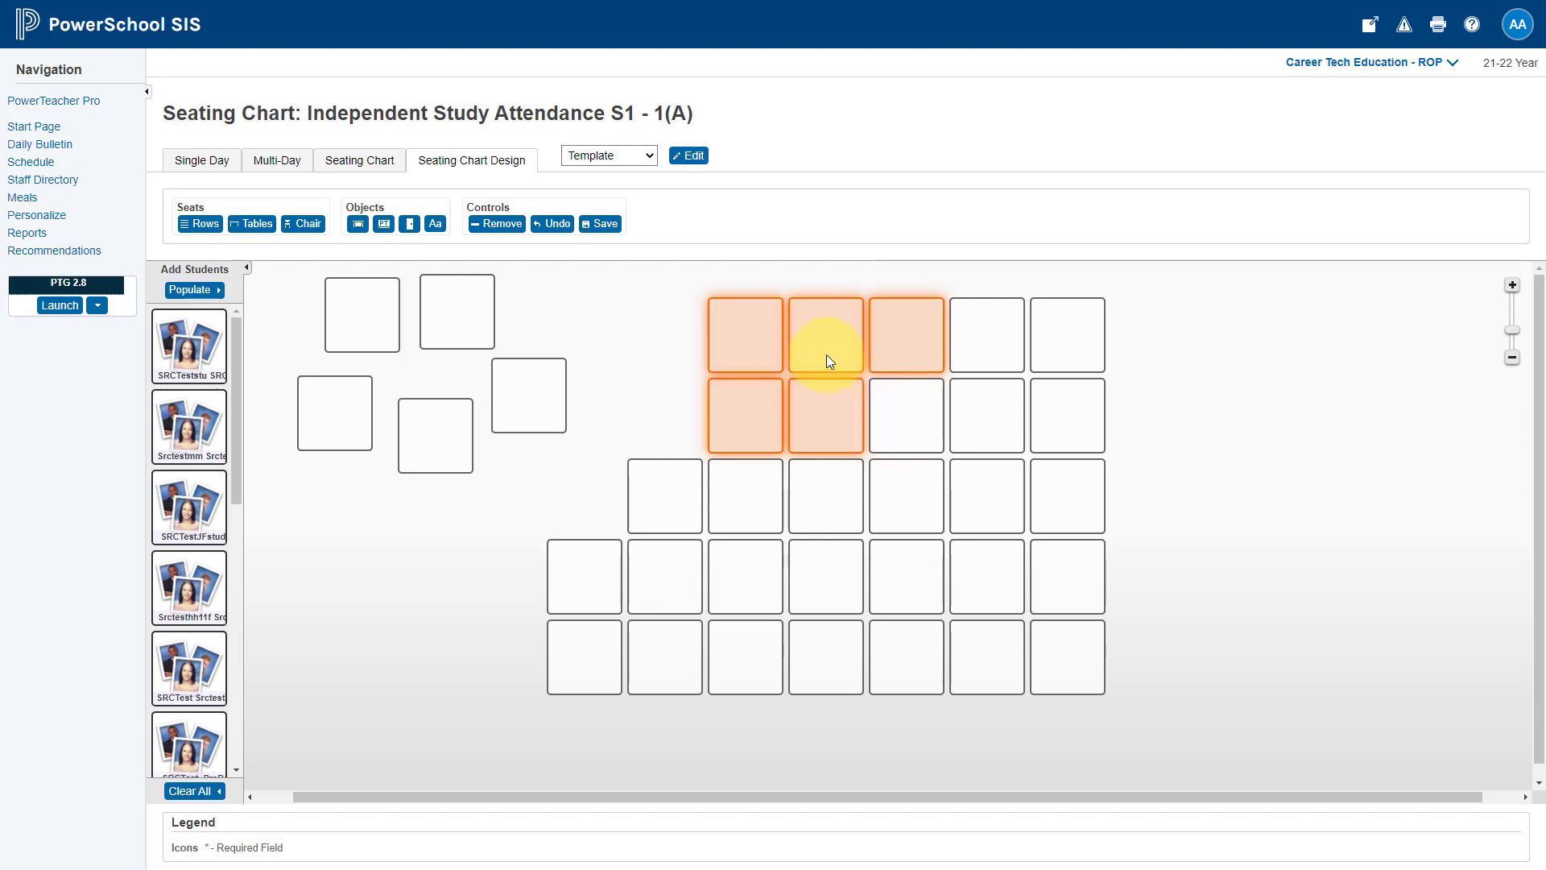
drag(823, 351, 1309, 339)
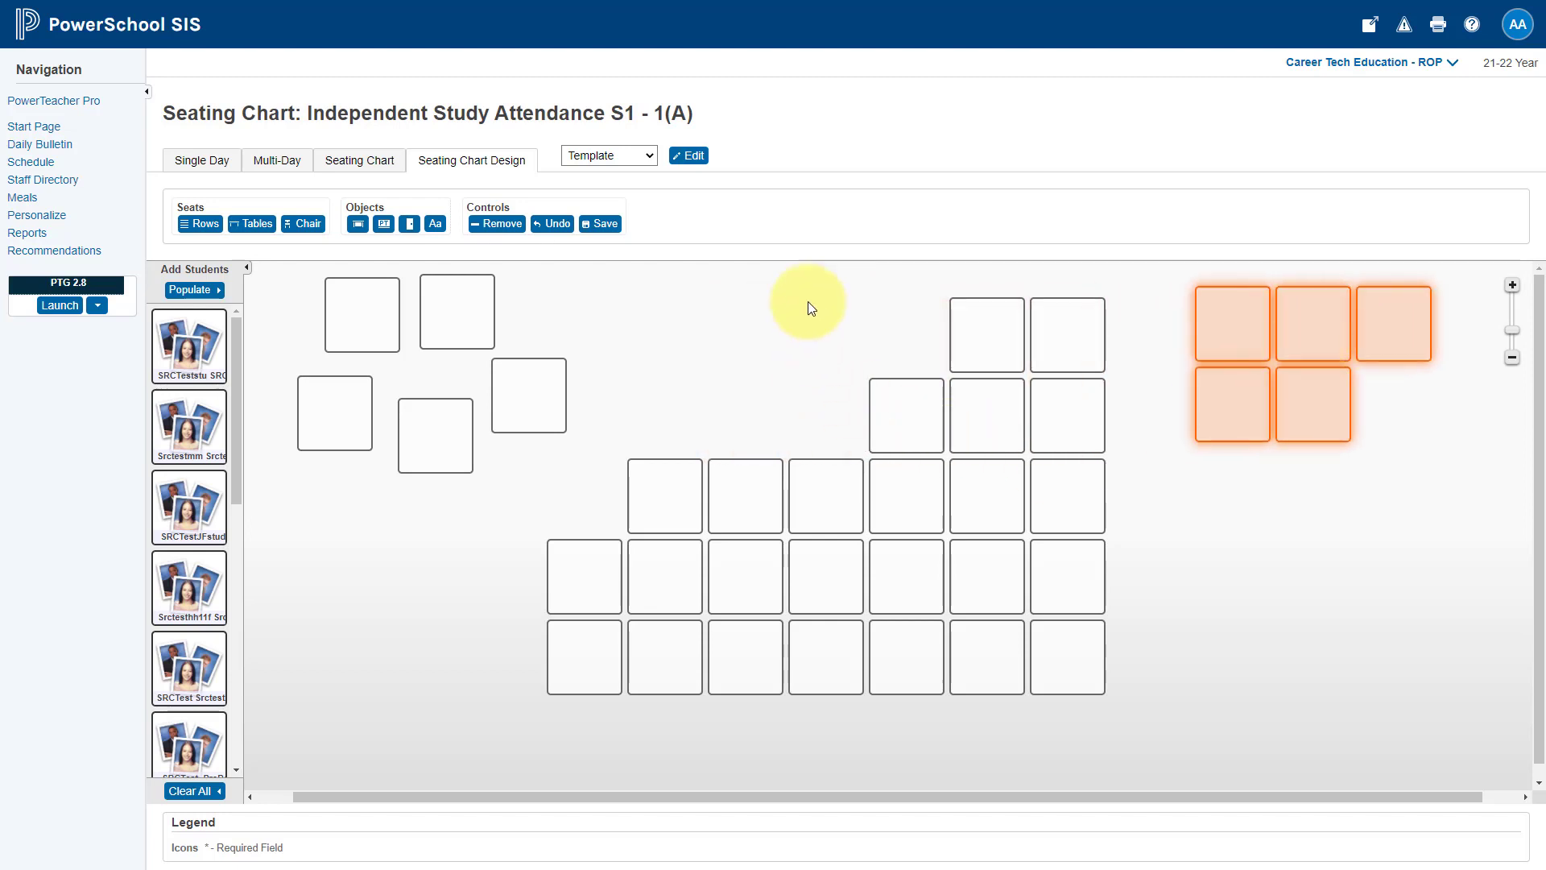
drag(799, 289, 845, 373)
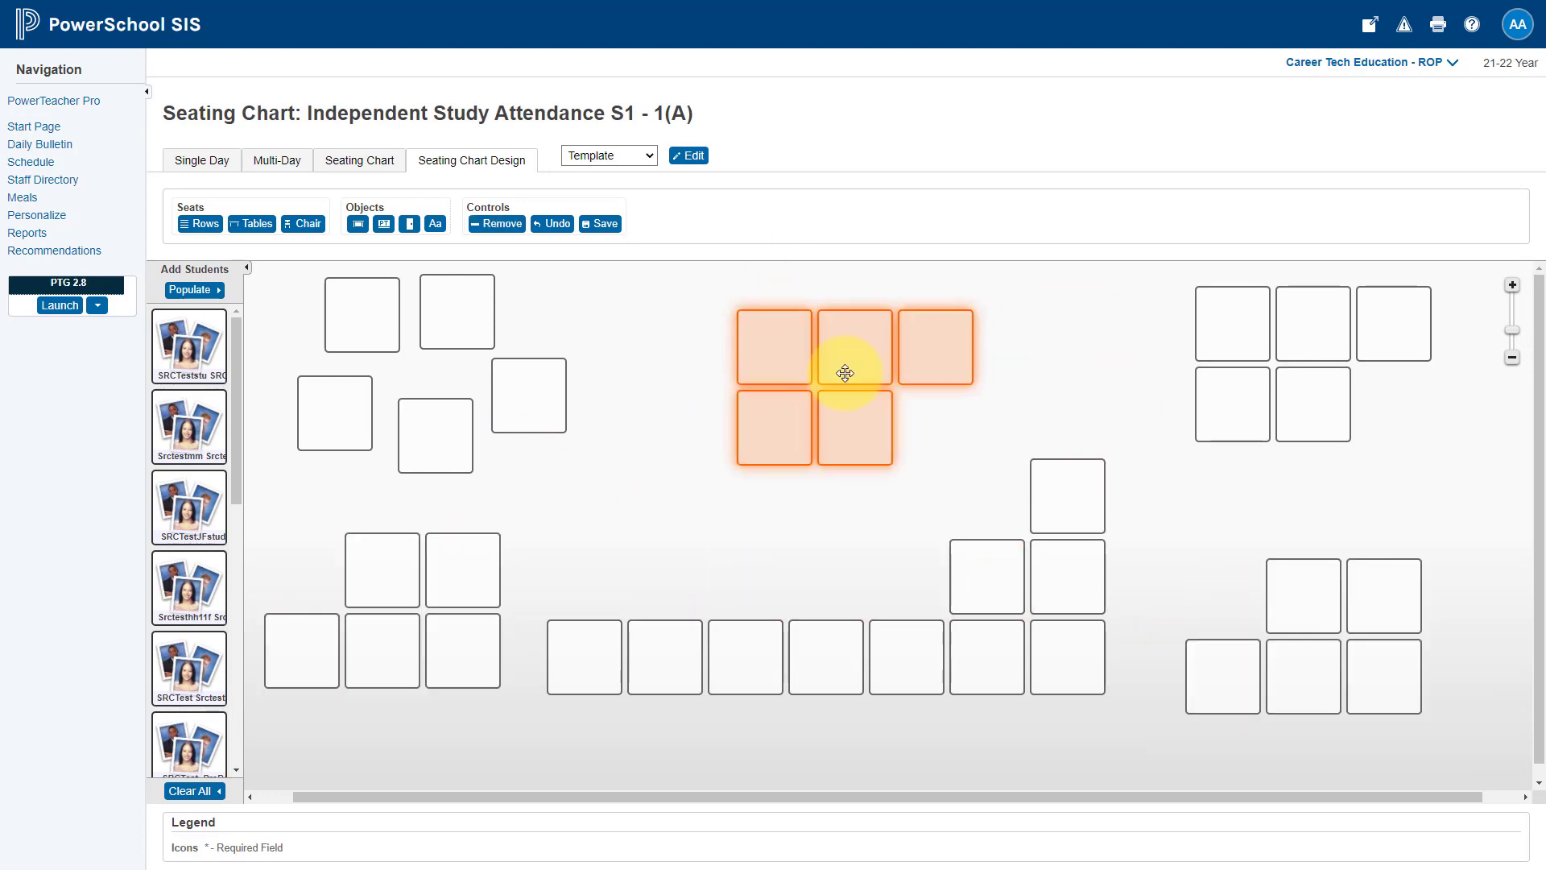
drag(938, 452, 1125, 754)
Step: Arrange the last five chairs at the lower middle as a two-by-two block with one chair centred above it
drag(532, 600, 918, 706)
drag(669, 644, 745, 649)
click(673, 670)
drag(828, 728, 828, 649)
drag(904, 728, 829, 729)
drag(587, 728, 783, 576)
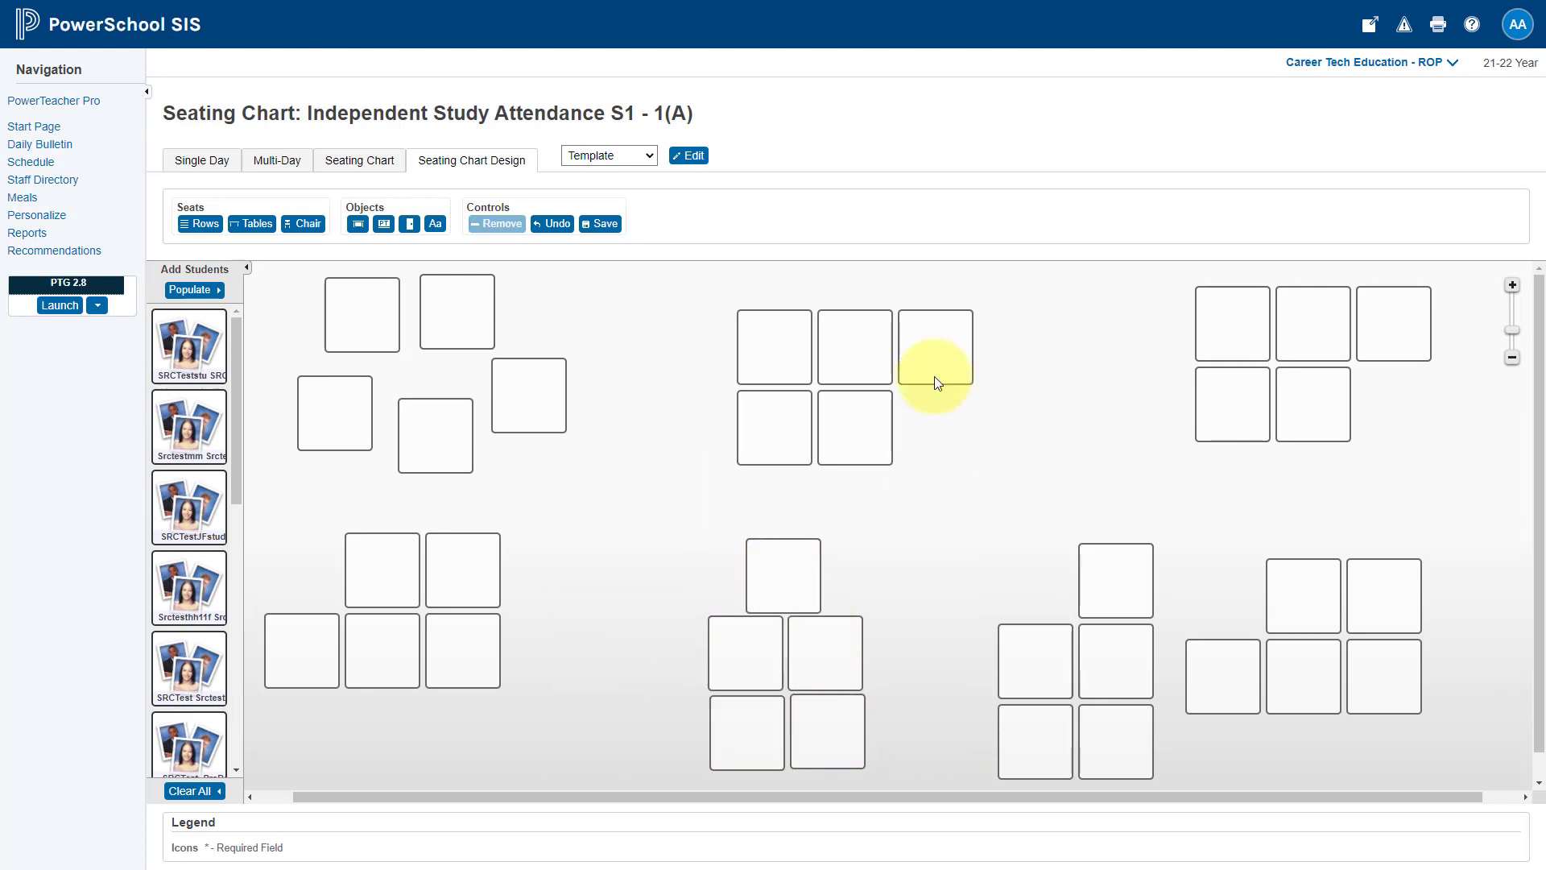
Step: Rearrange the upper-middle group as a two-by-two block with its fifth chair centred above
drag(718, 293, 914, 456)
drag(889, 374, 861, 435)
click(966, 407)
drag(895, 388, 783, 301)
Step: Arrange the upper-left group as a two-by-two block with its fifth chair centred along the right side
drag(448, 450, 469, 411)
drag(336, 422, 378, 406)
click(355, 321)
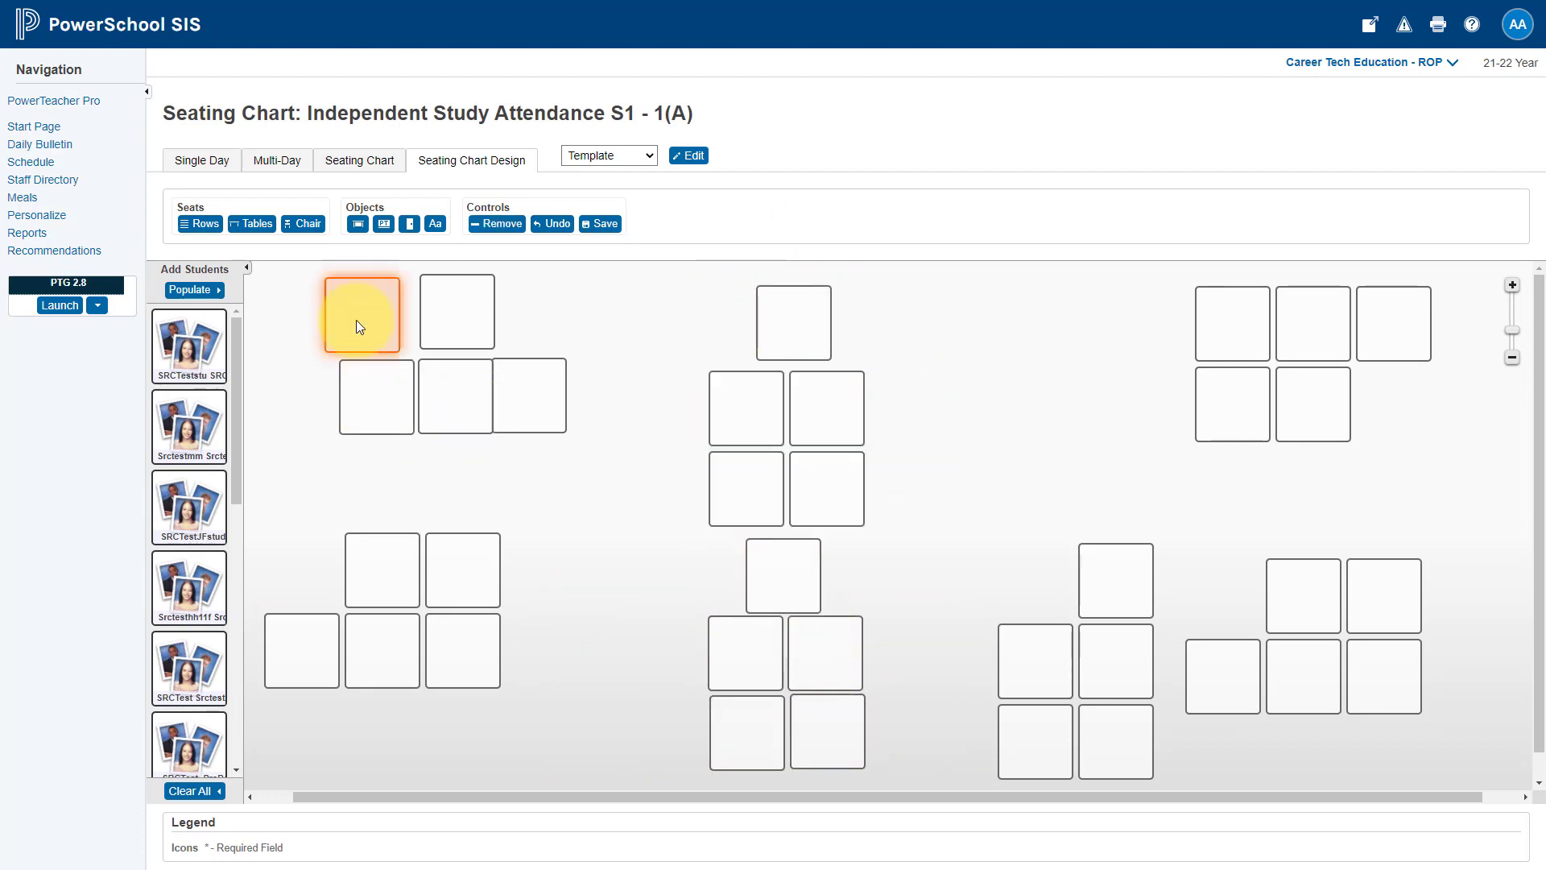
drag(356, 320, 370, 320)
drag(462, 327, 461, 331)
click(536, 322)
drag(522, 399, 537, 365)
Step: Move the odd chair in each of the four remaining groups so it sits centred beside or above its two-by-two block
drag(300, 631, 544, 592)
drag(1107, 575, 1066, 575)
drag(1220, 656, 1221, 617)
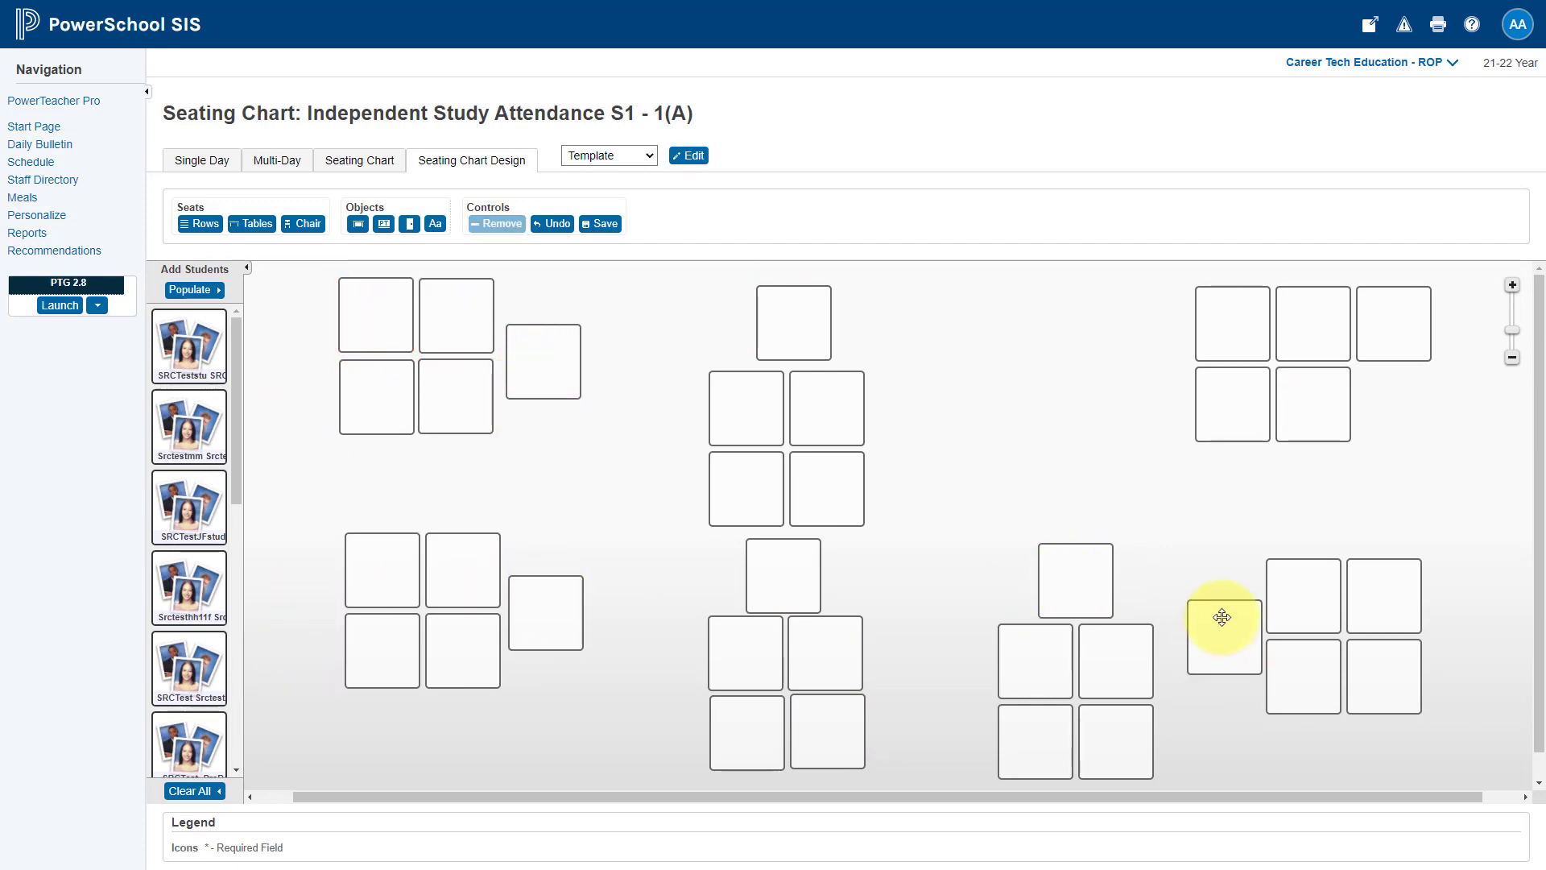
drag(1381, 324, 1137, 358)
Step: Shift the upper-right group outward and centre the upper-middle group above the two lower-middle groups, moving those closer together
drag(1351, 488, 1103, 283)
drag(1232, 343, 1318, 341)
click(1117, 755)
drag(1175, 783, 984, 521)
drag(1076, 594, 993, 580)
drag(907, 520, 691, 307)
drag(765, 410, 863, 405)
drag(1100, 768, 939, 577)
drag(959, 664, 959, 669)
Step: Align the two right-hand groups one above the other and move the upper-left group down closer to the one beneath it
drag(1446, 739, 1167, 544)
drag(1314, 605, 1271, 575)
drag(1447, 480, 1232, 322)
drag(1304, 337, 1246, 373)
drag(699, 460, 386, 322)
drag(454, 395, 455, 442)
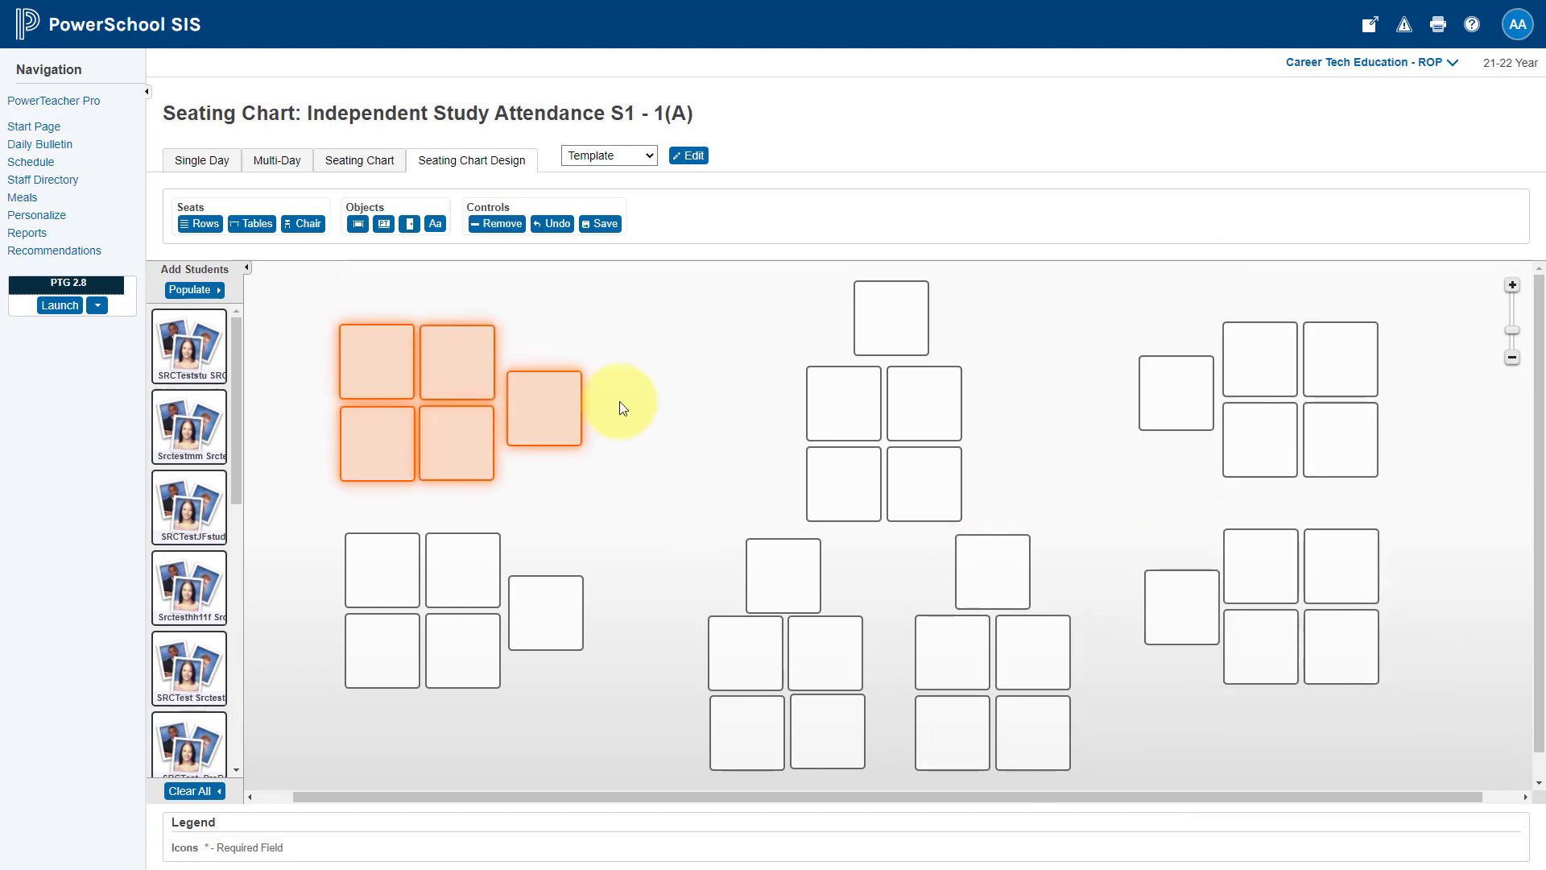
click(710, 476)
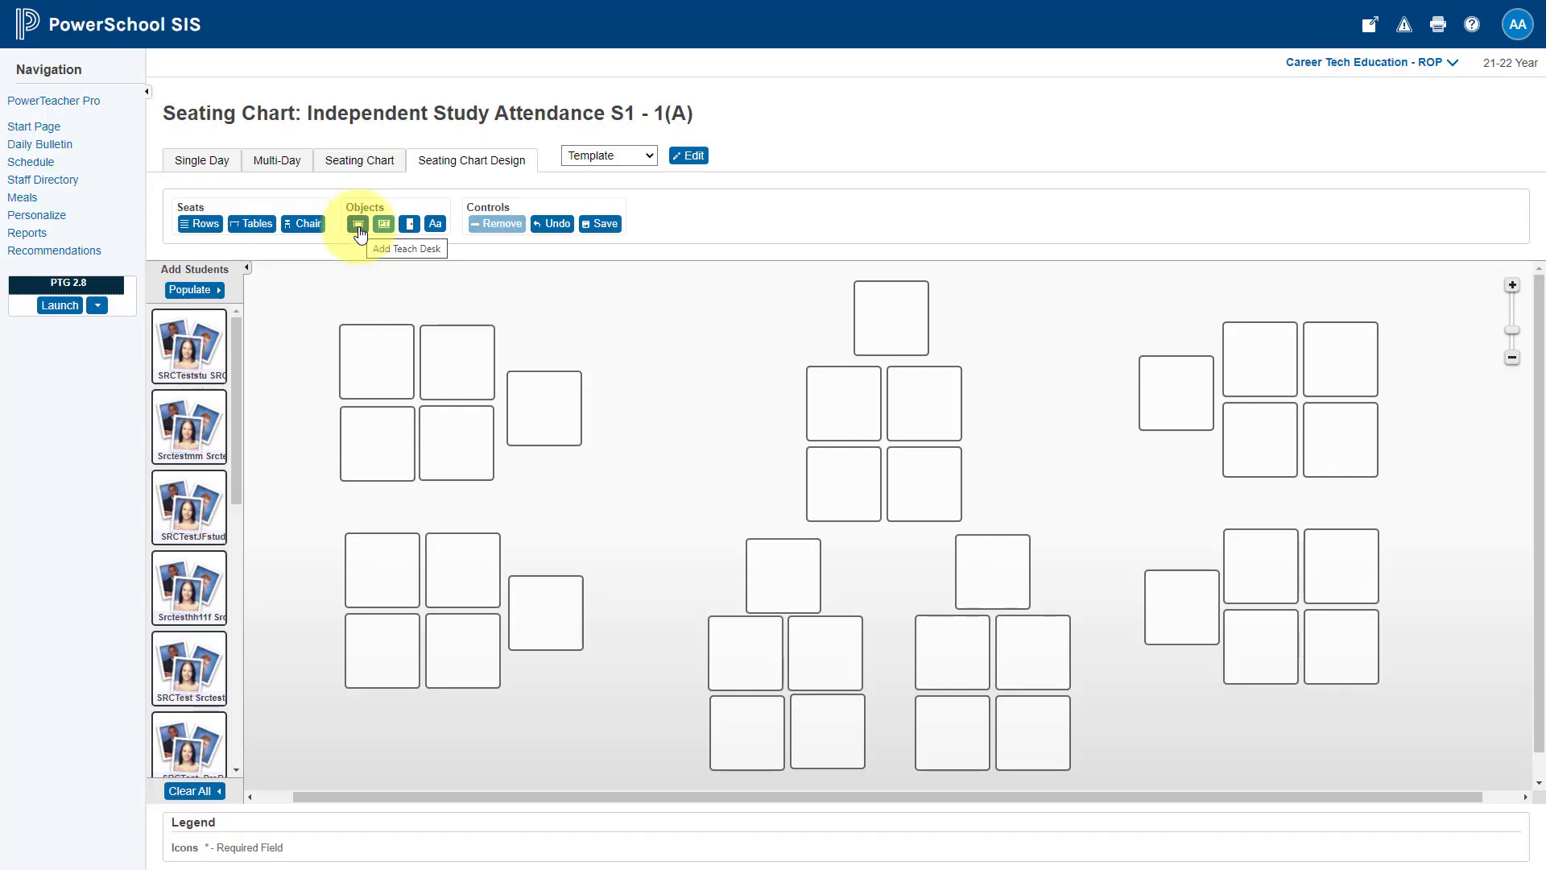
Step: Add a teacher's desk and place it just below the lower-left group of chairs
click(358, 225)
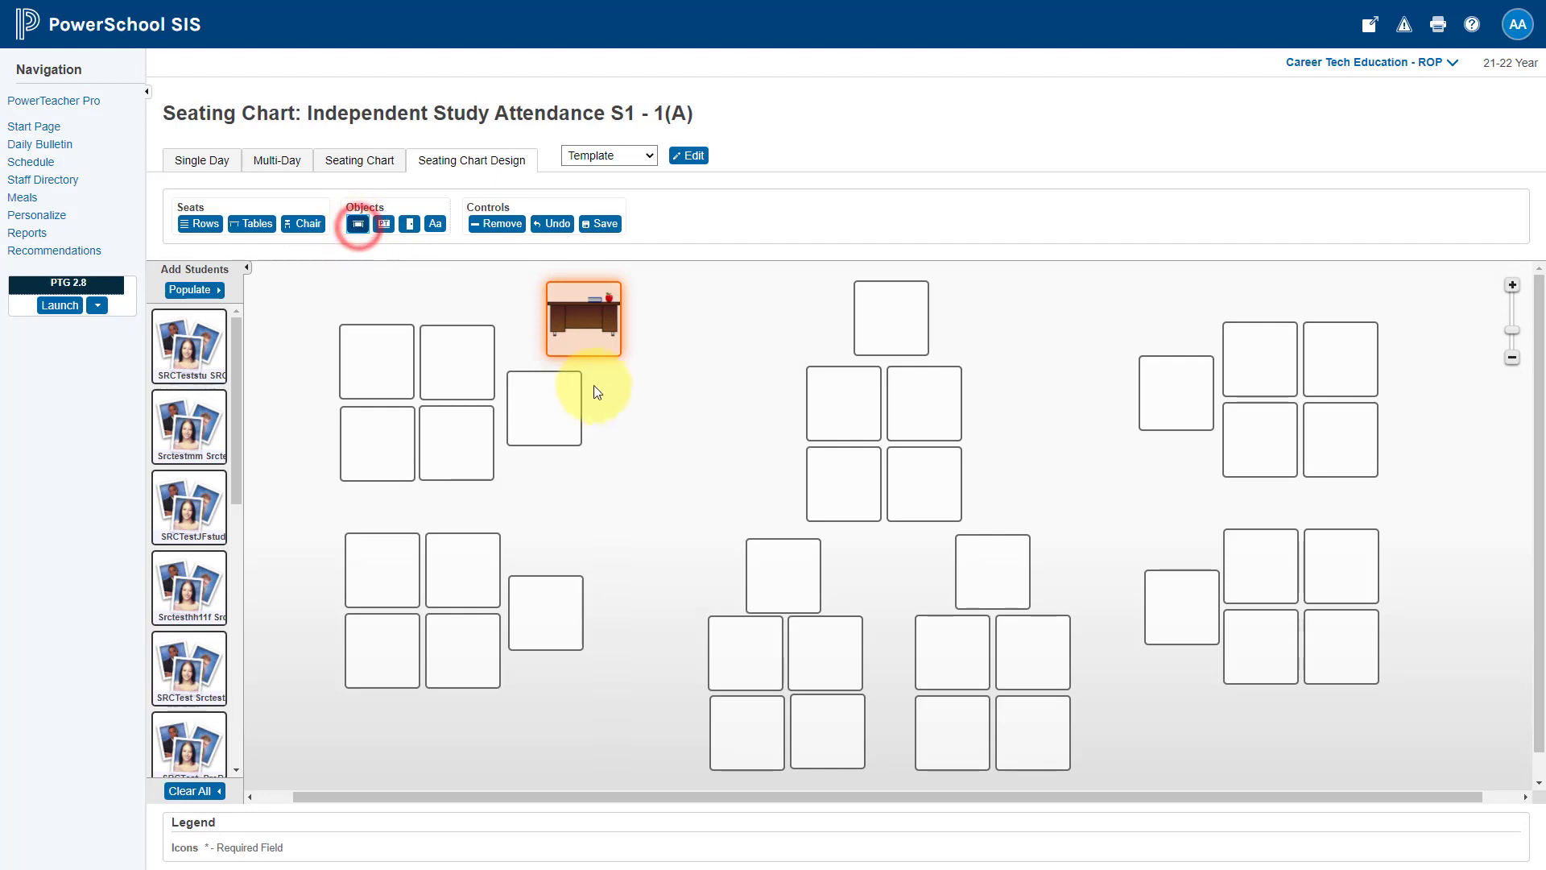
drag(583, 322, 414, 745)
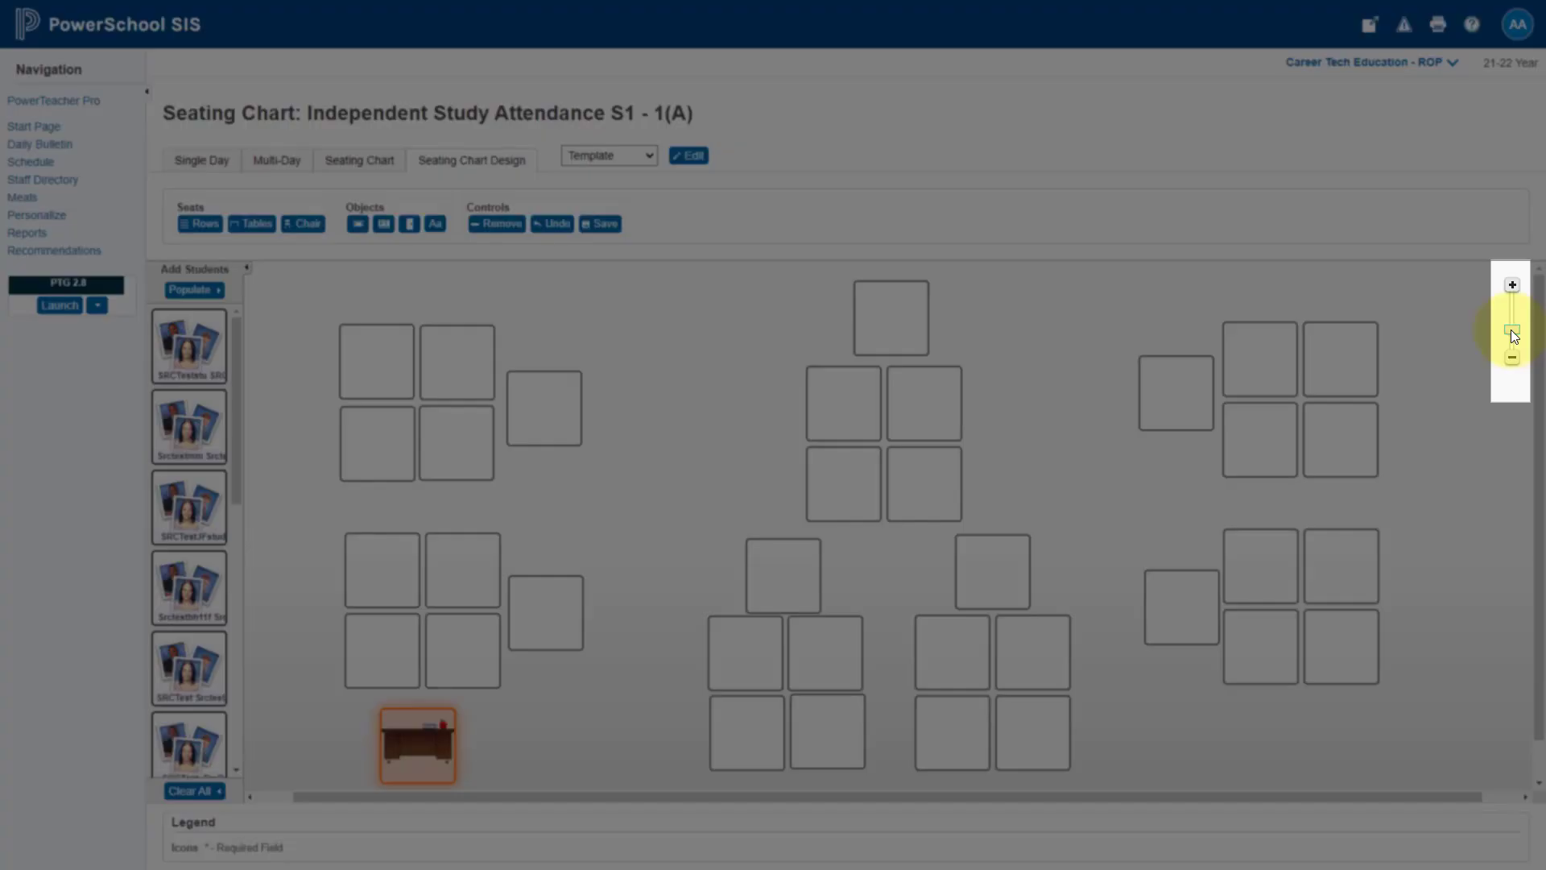
click(1512, 331)
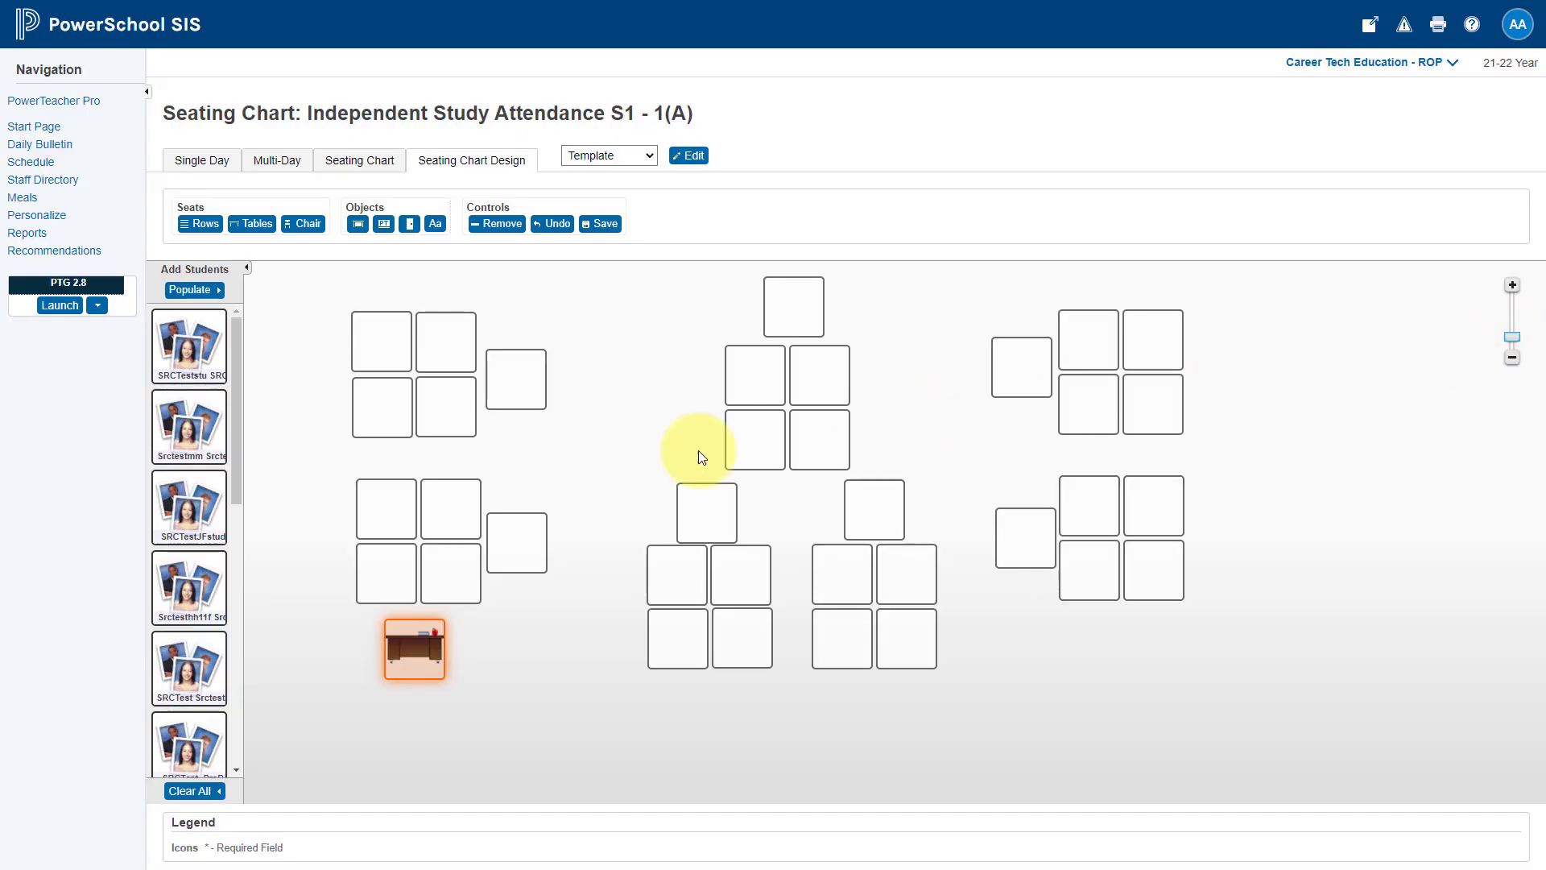
Step: Move the teacher's desk further down and add a door at the room's upper-left edge, beside the first chair group
drag(405, 642, 409, 733)
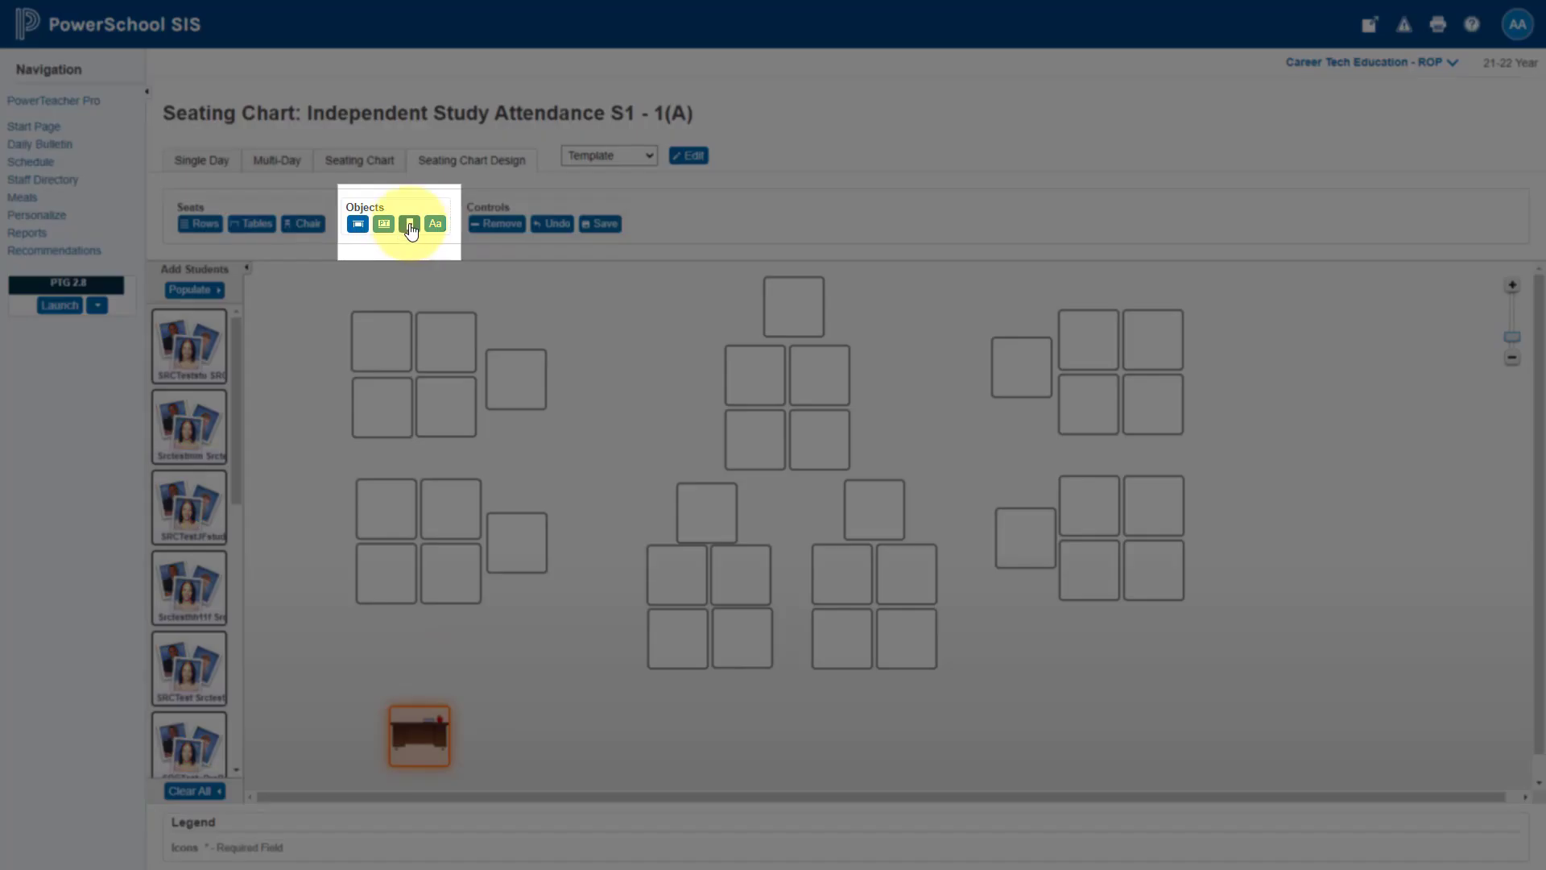
click(409, 224)
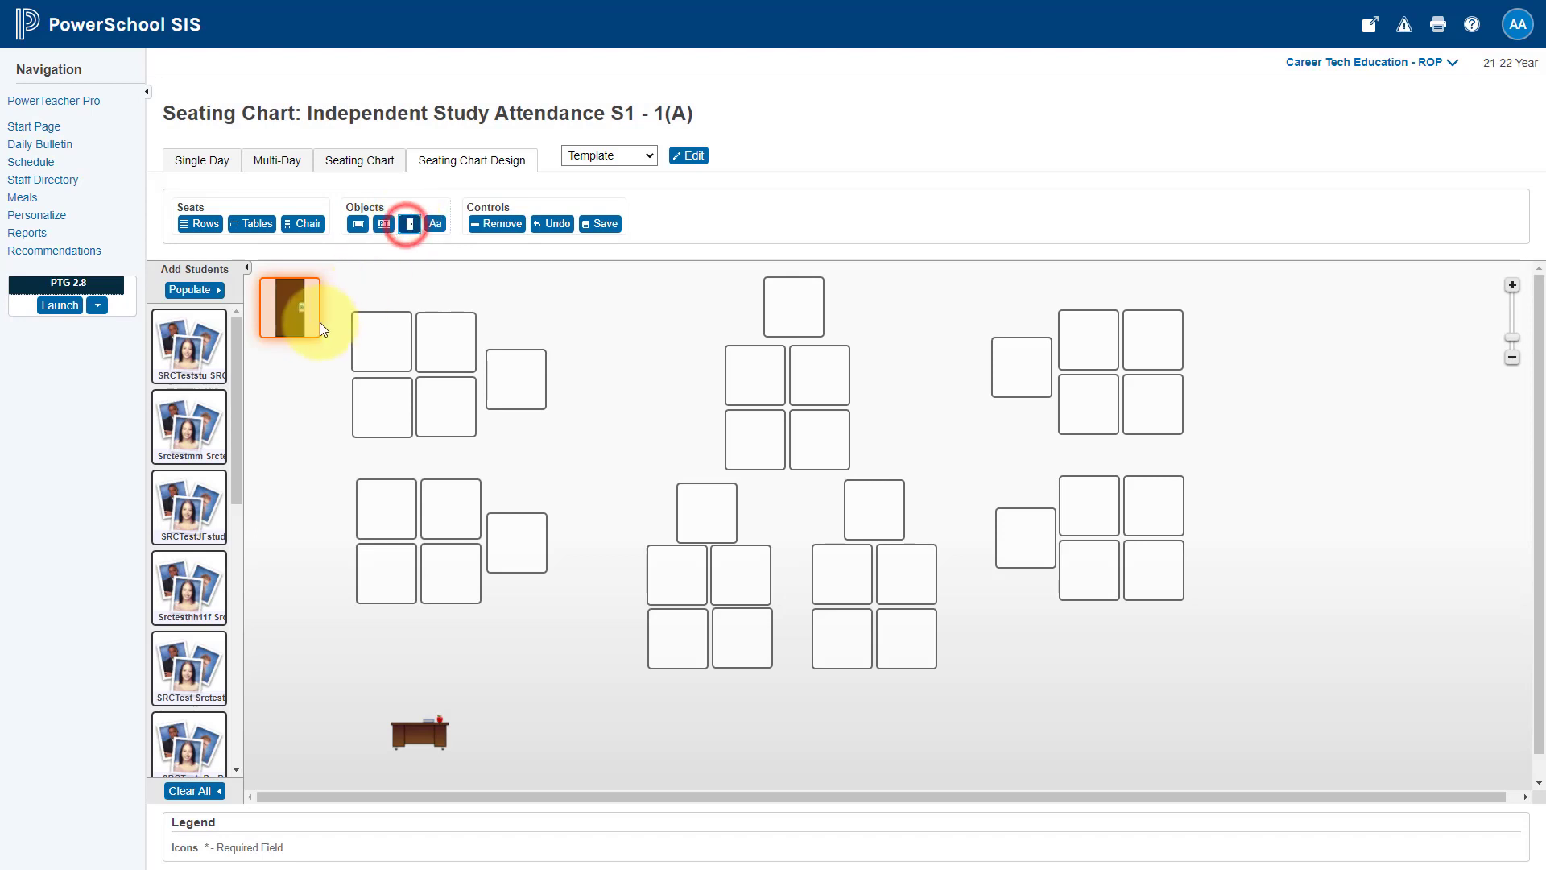
click(286, 316)
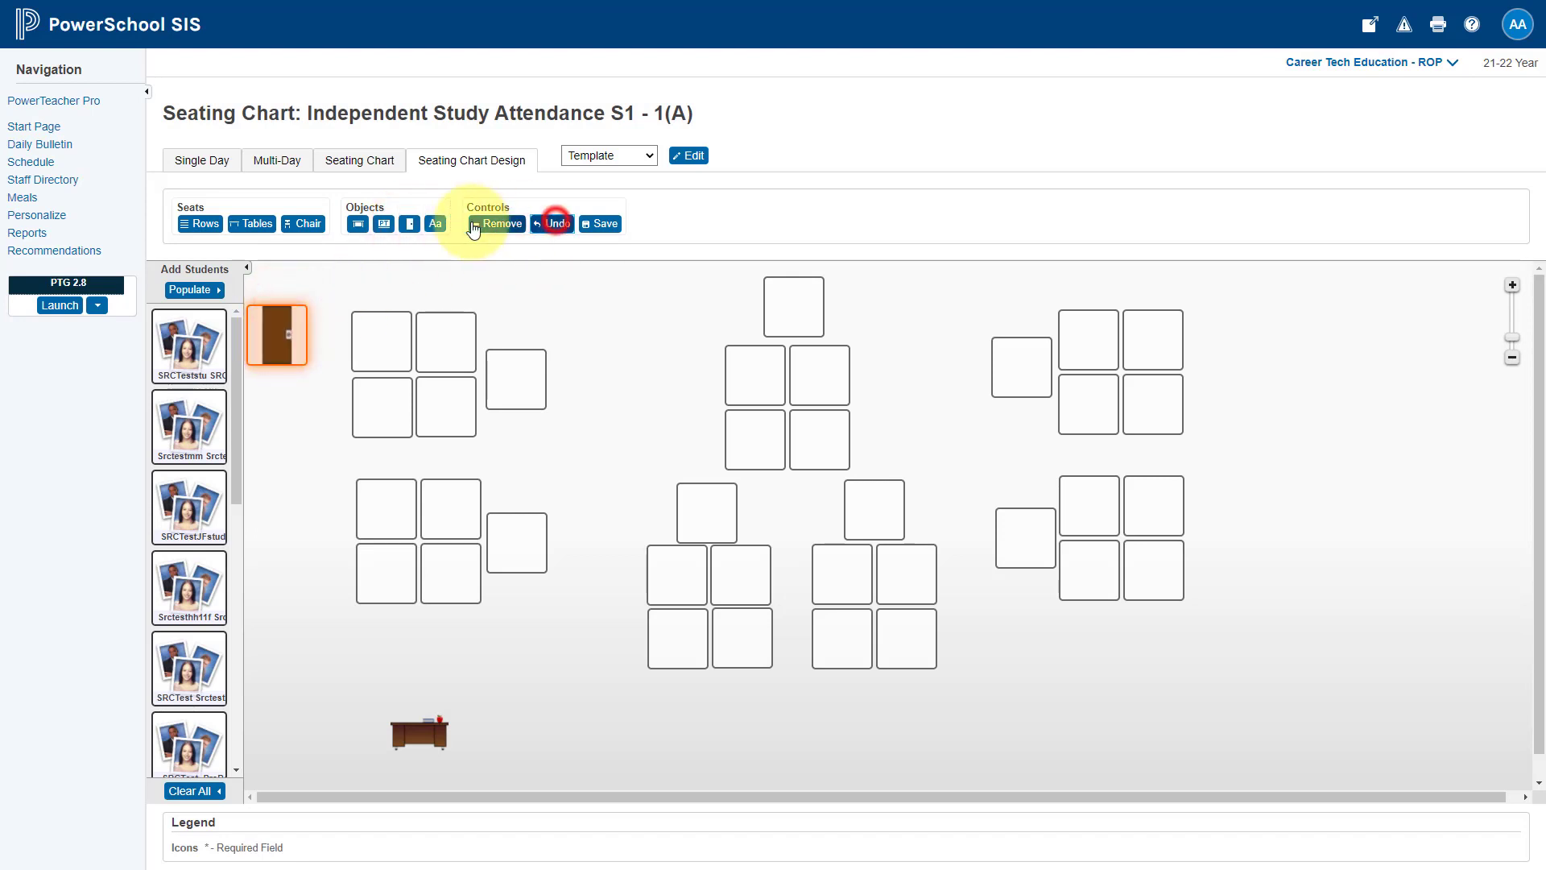
Step: Add a whiteboard and place it centred below the two lower-middle chair groups, level with the teacher's desk
click(384, 223)
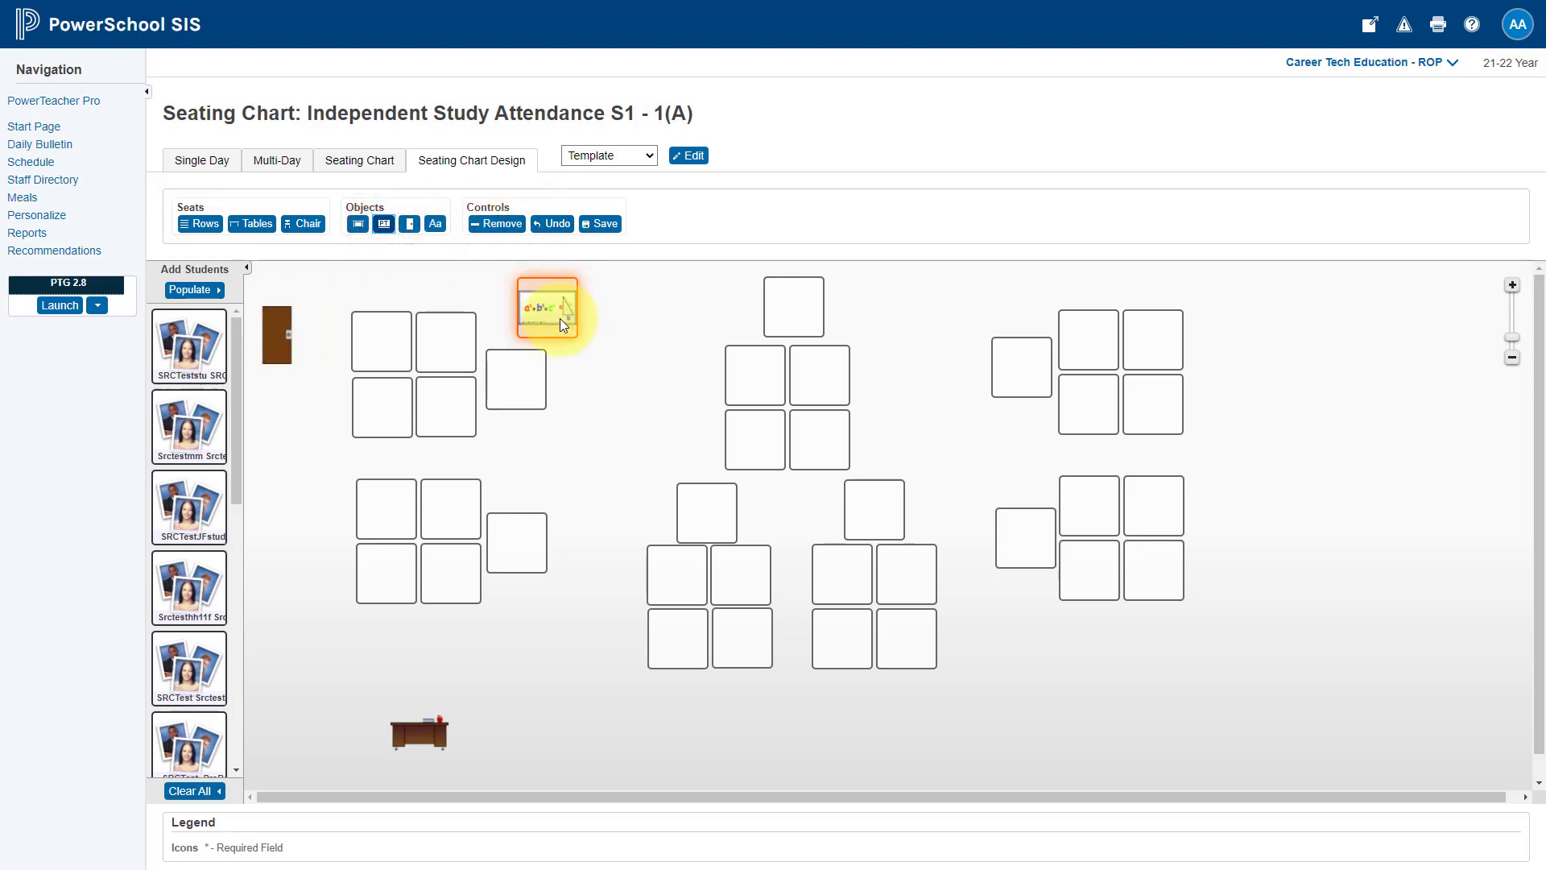
drag(559, 317, 780, 731)
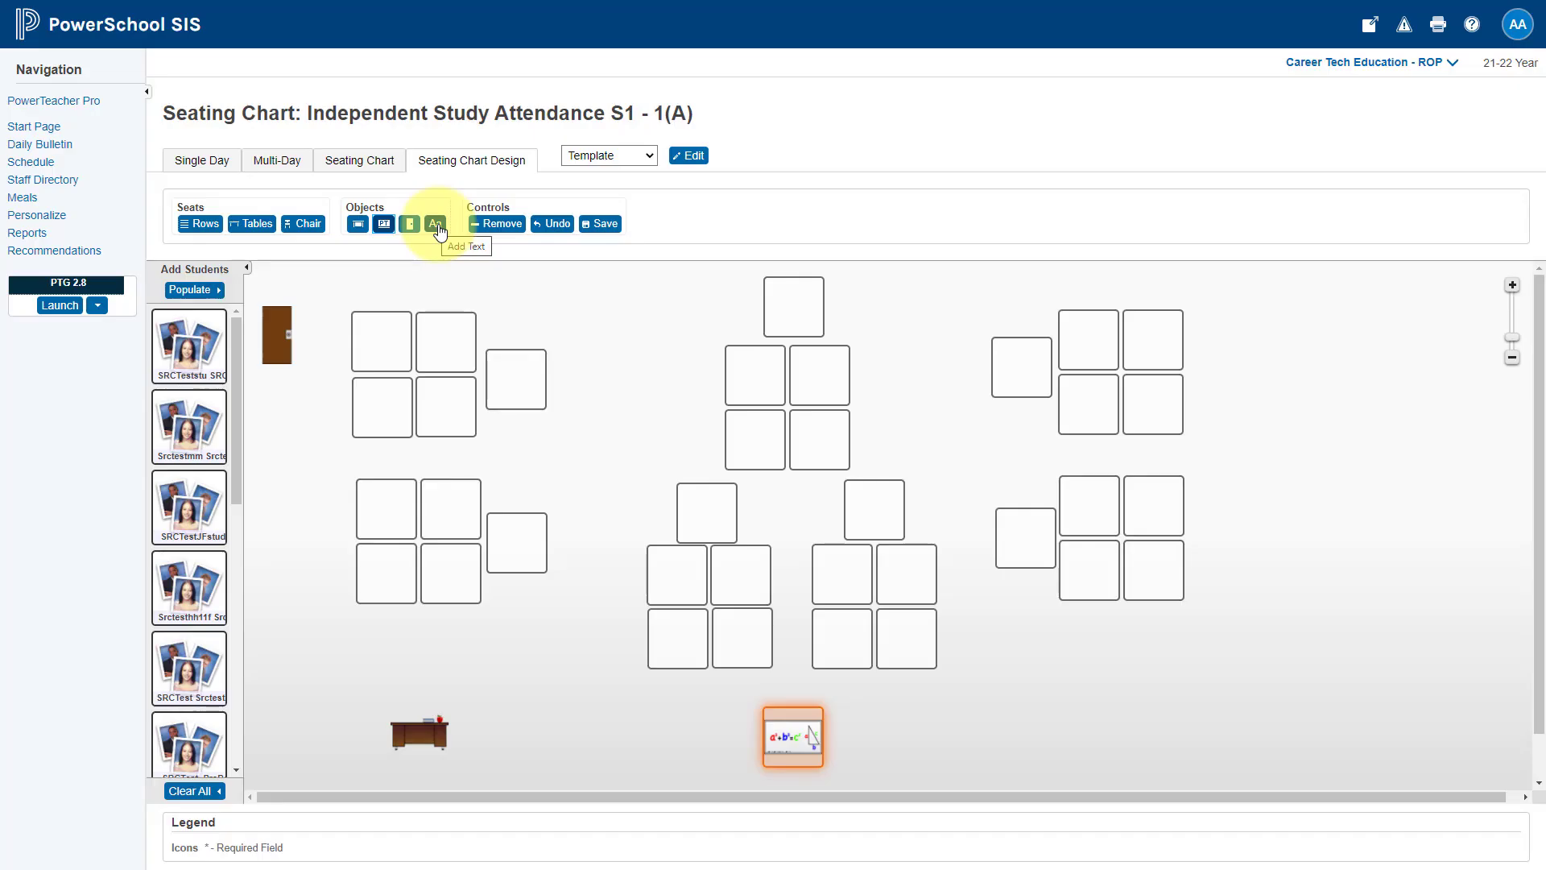
Step: Add a text label reading "Computer charging area" in the room's lower-right corner and save the layout
click(436, 224)
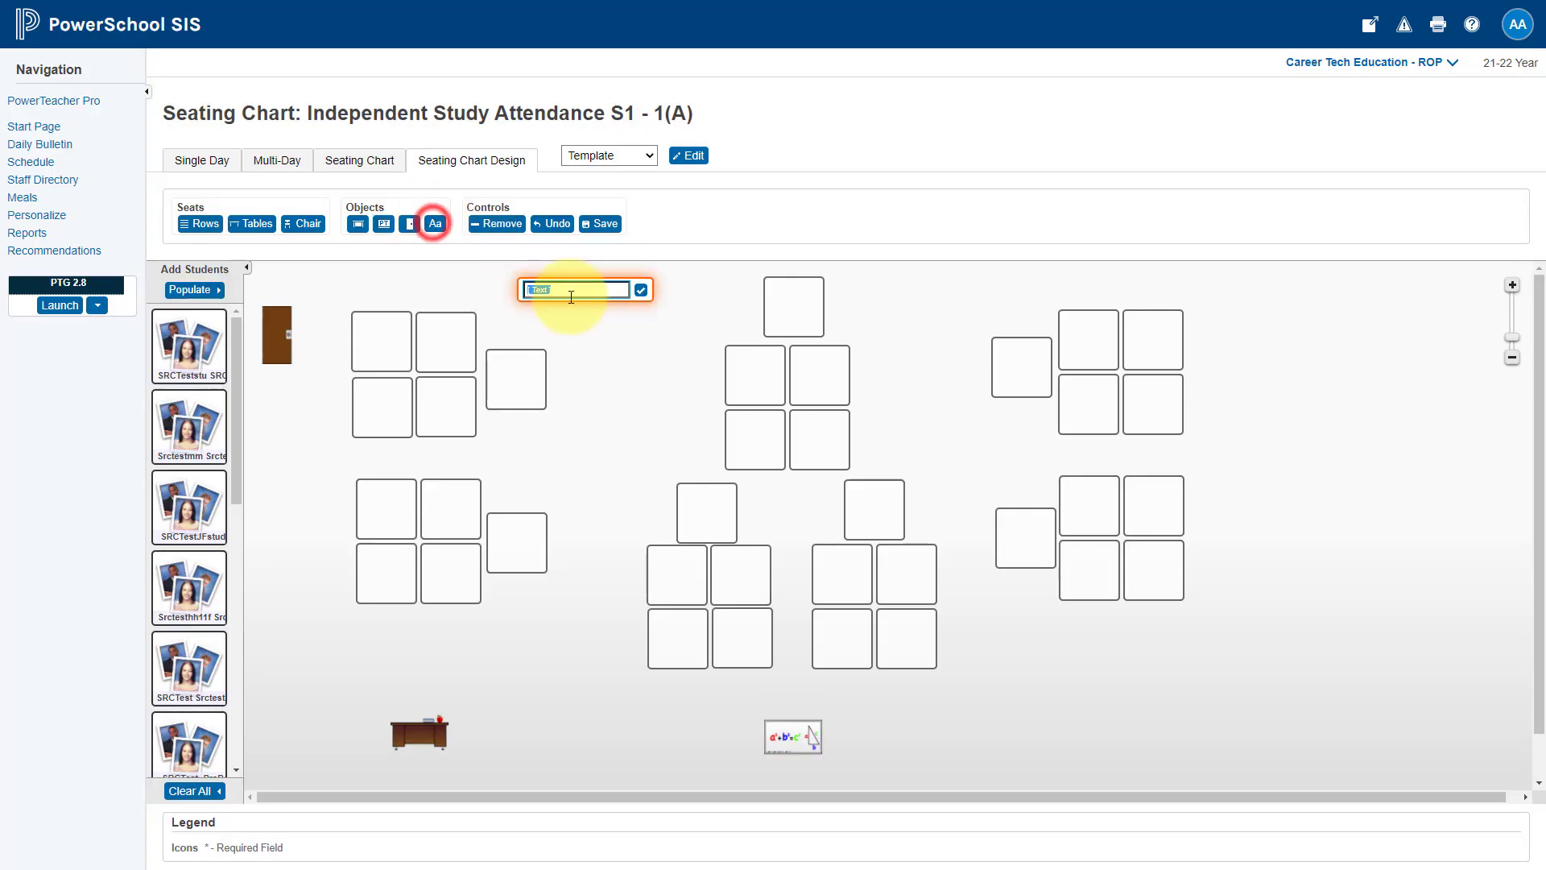
text(Computer charging area)
click(625, 344)
drag(610, 296, 1346, 732)
click(1240, 644)
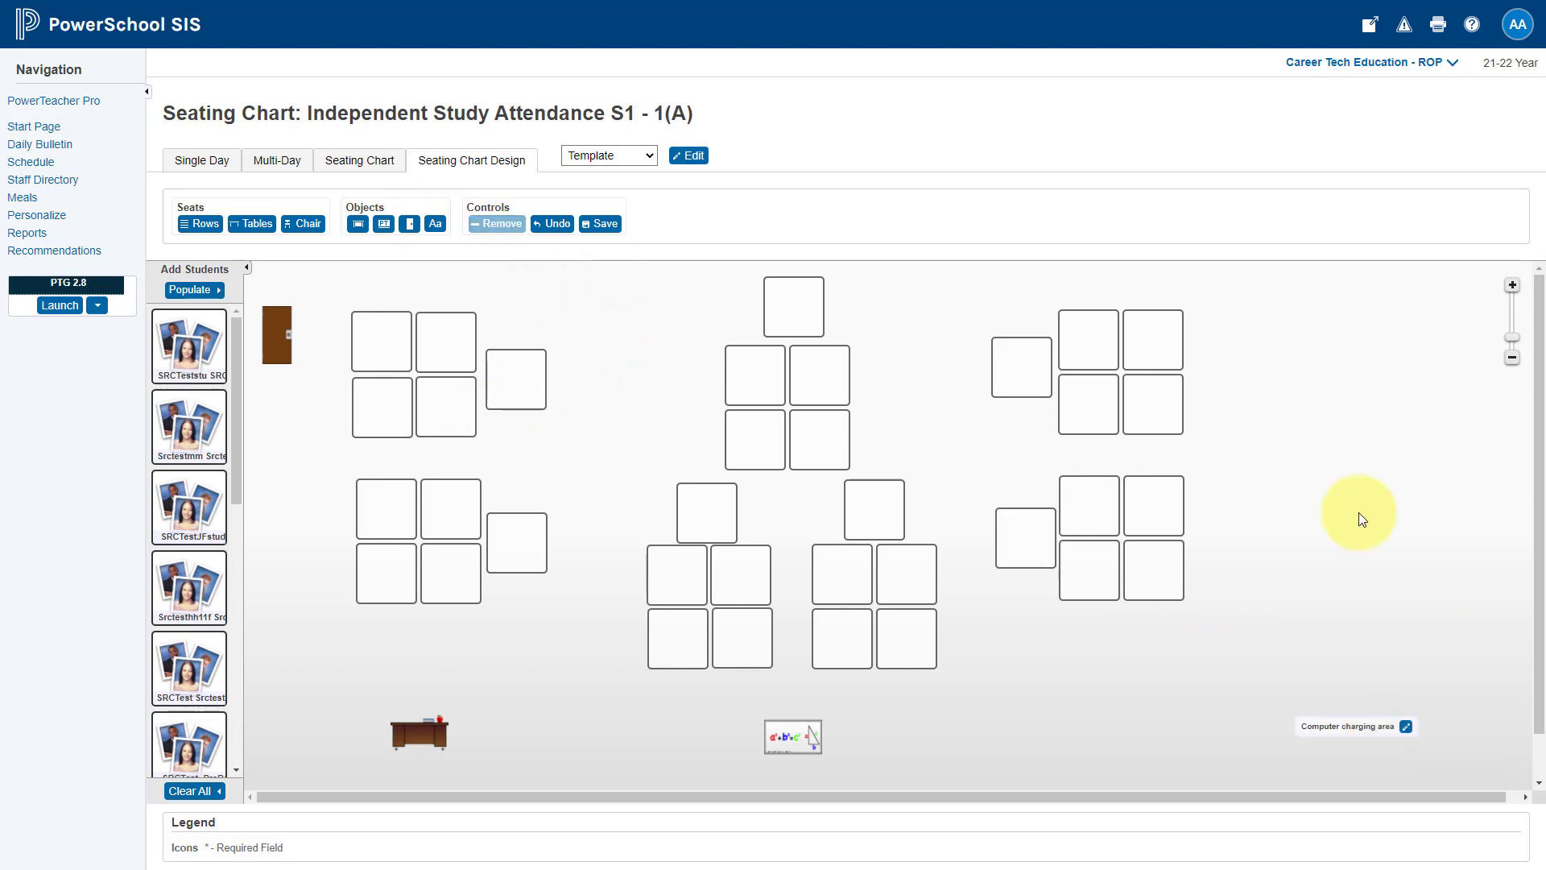
click(594, 225)
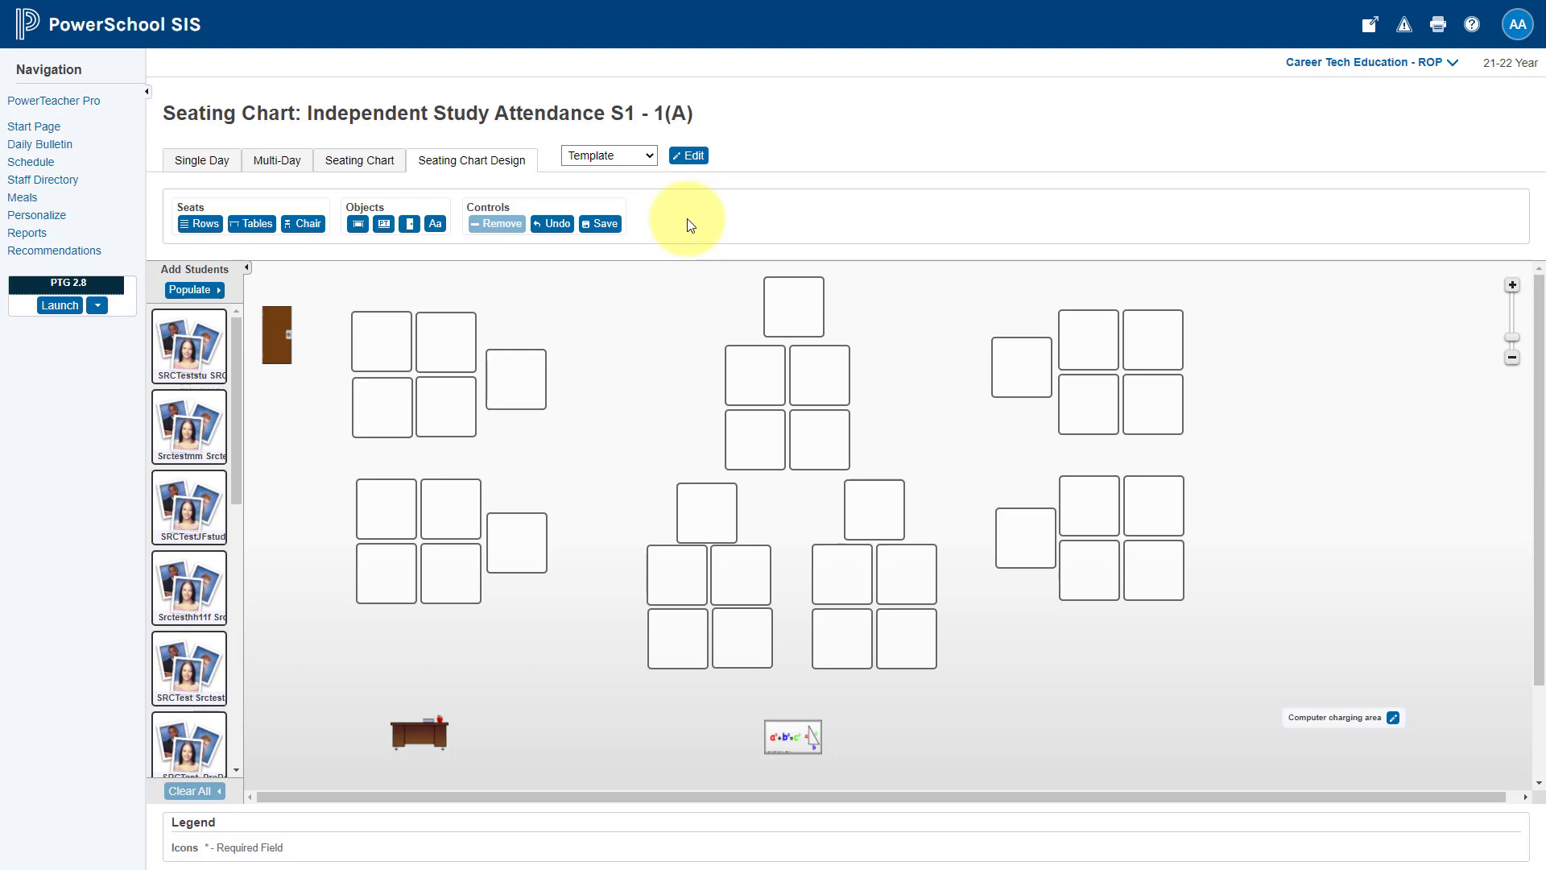
Step: Save the template as a new layout named "English" with the description "english class seating chart"
click(690, 158)
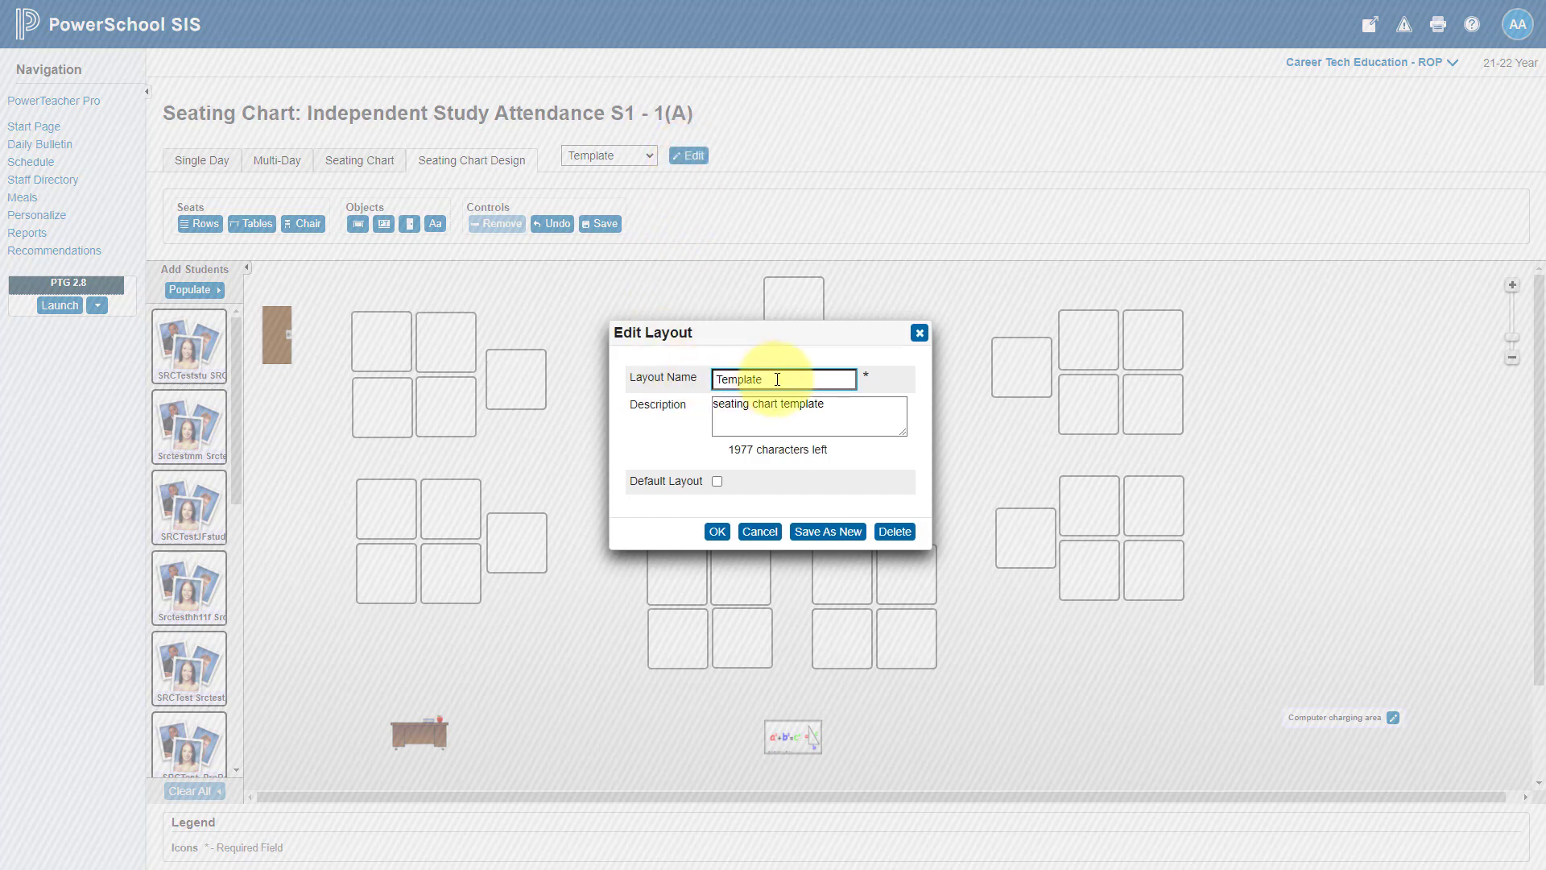
drag(777, 380, 697, 382)
text(E)
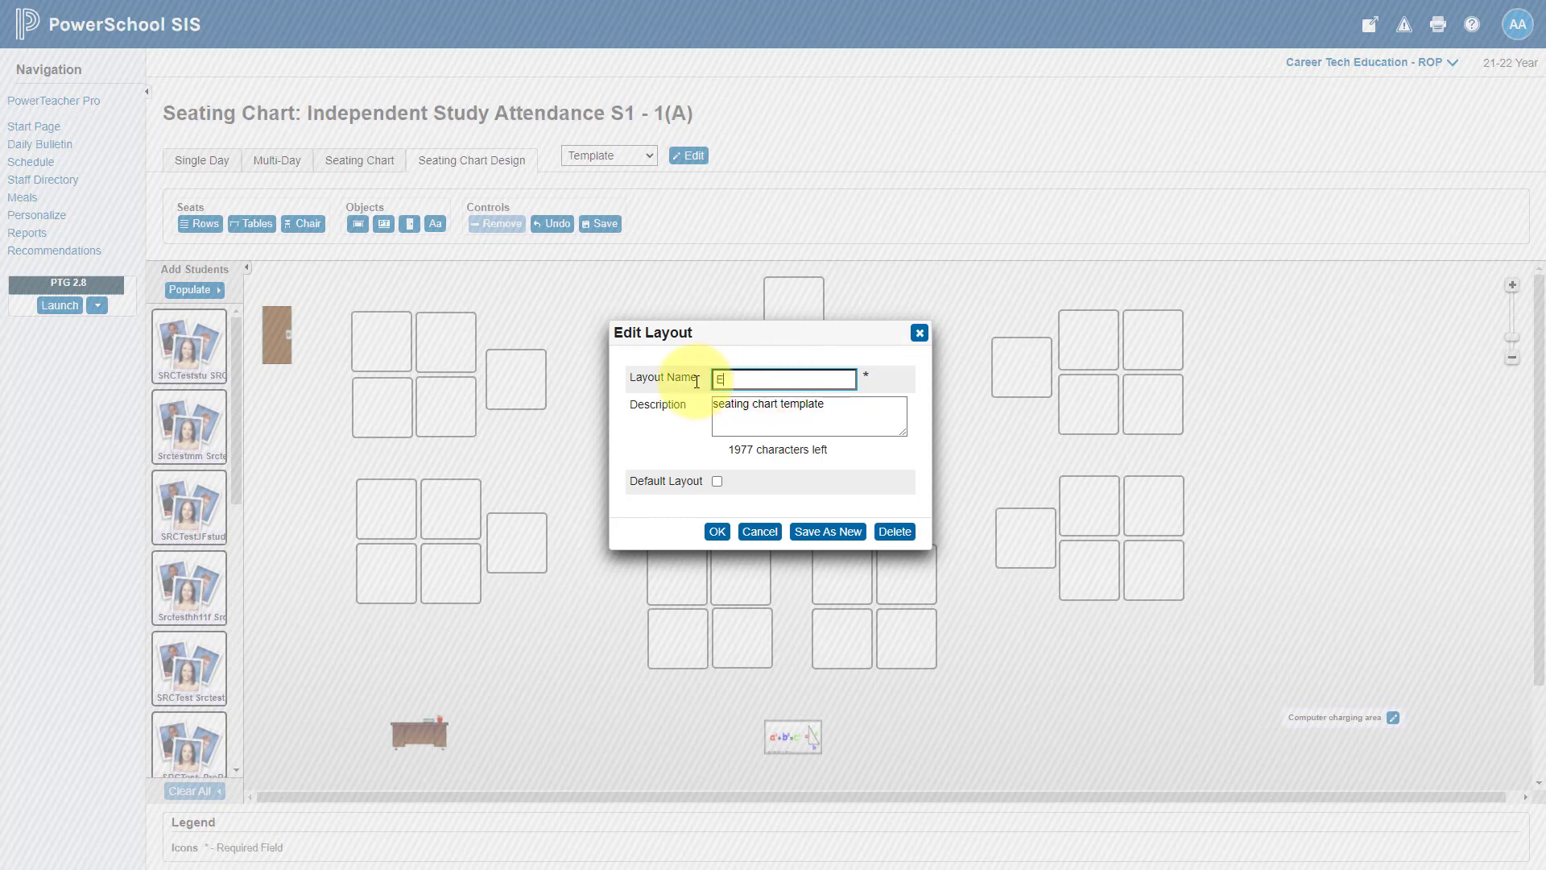
text(nglish)
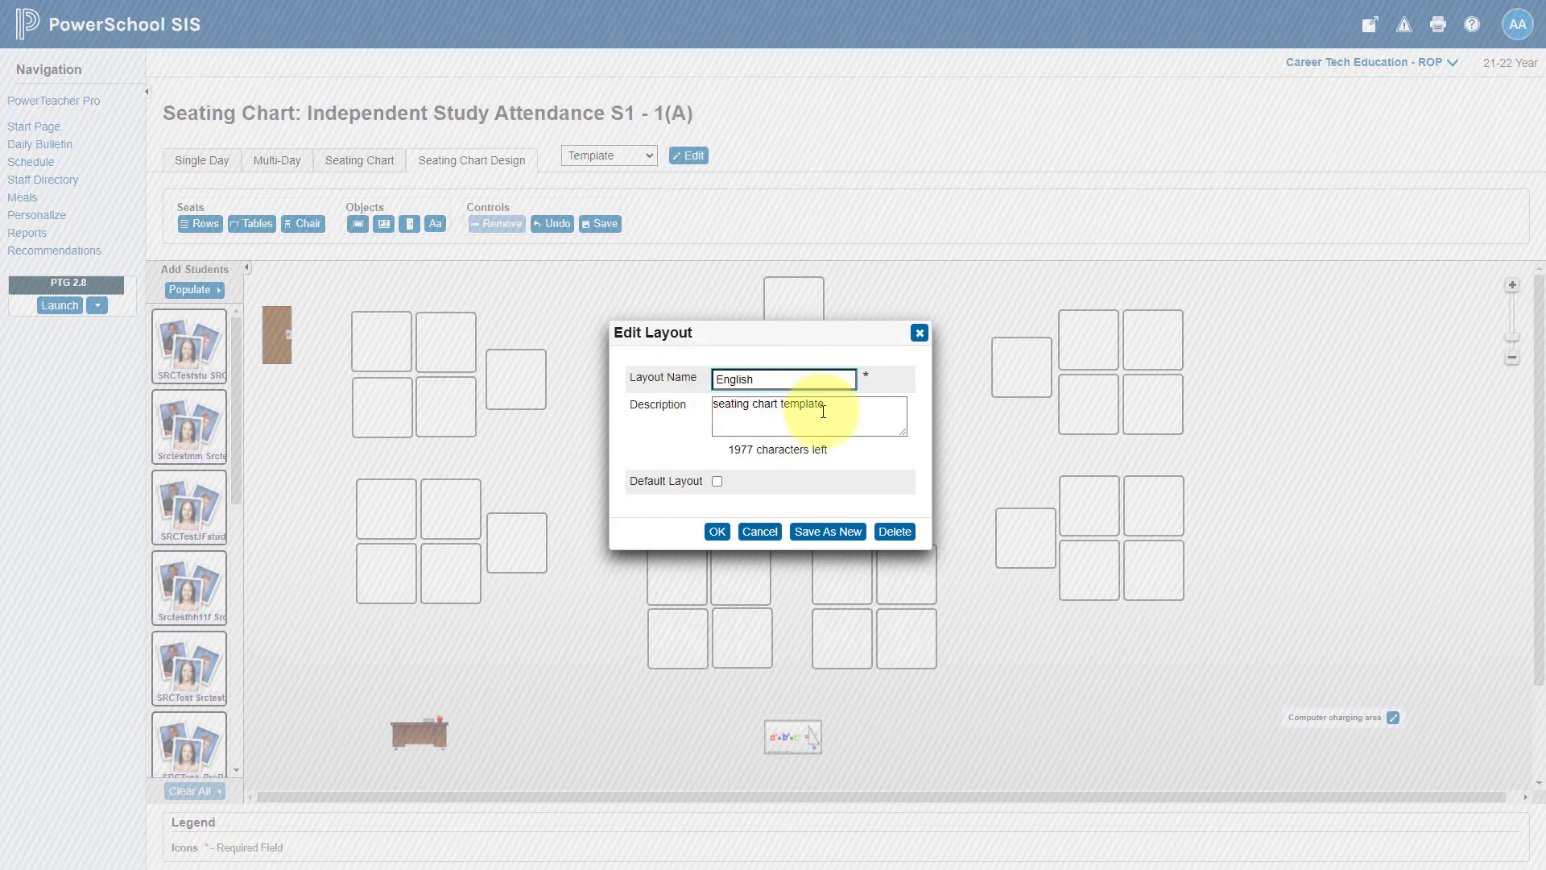
drag(838, 404, 697, 406)
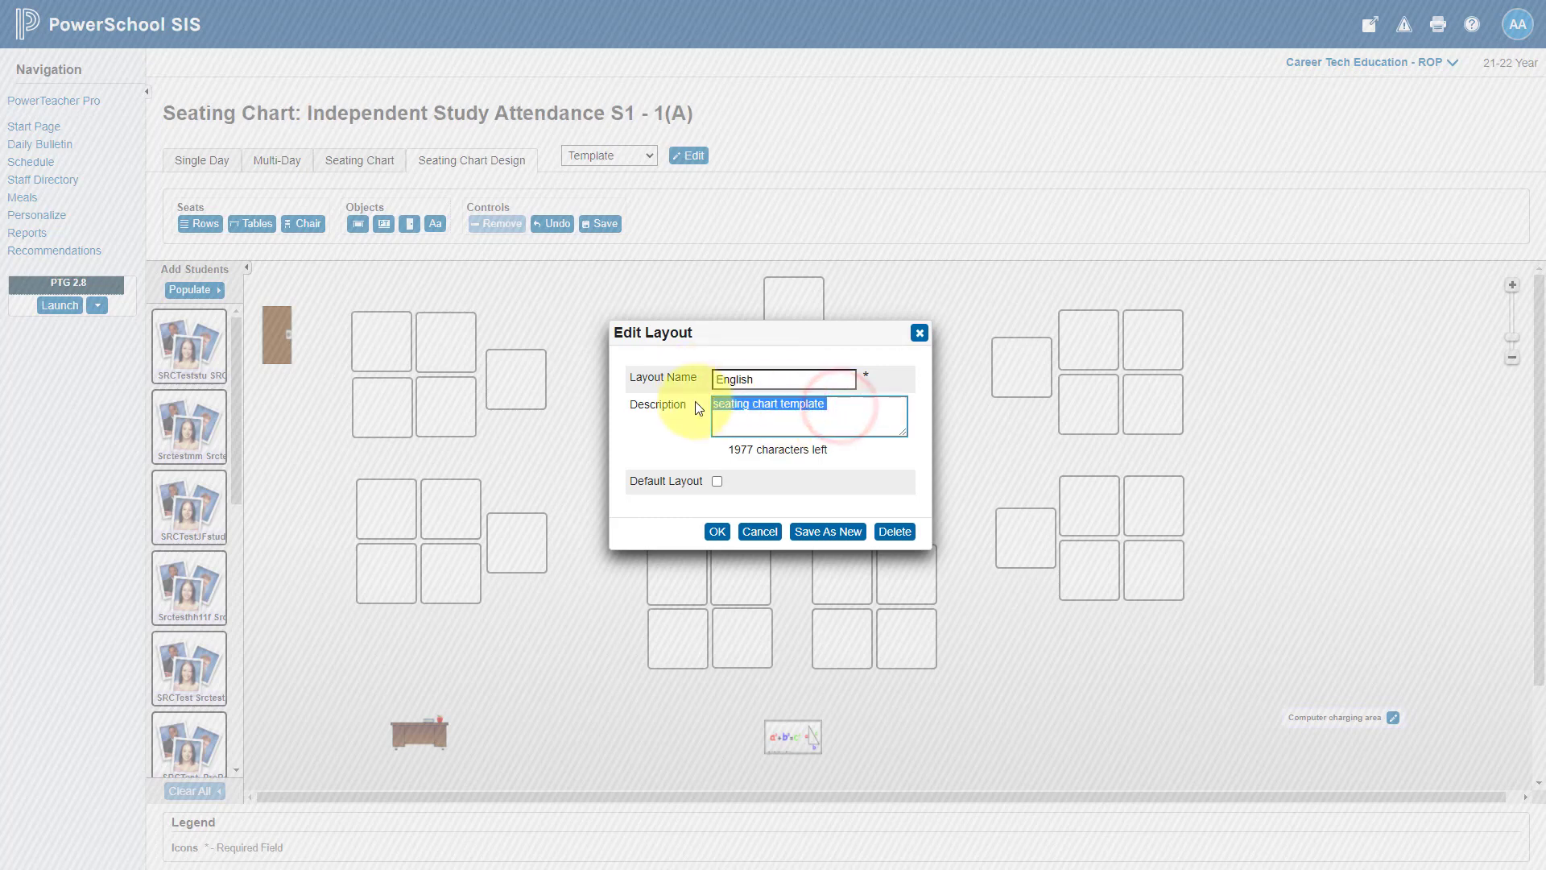
text(english class seating chart)
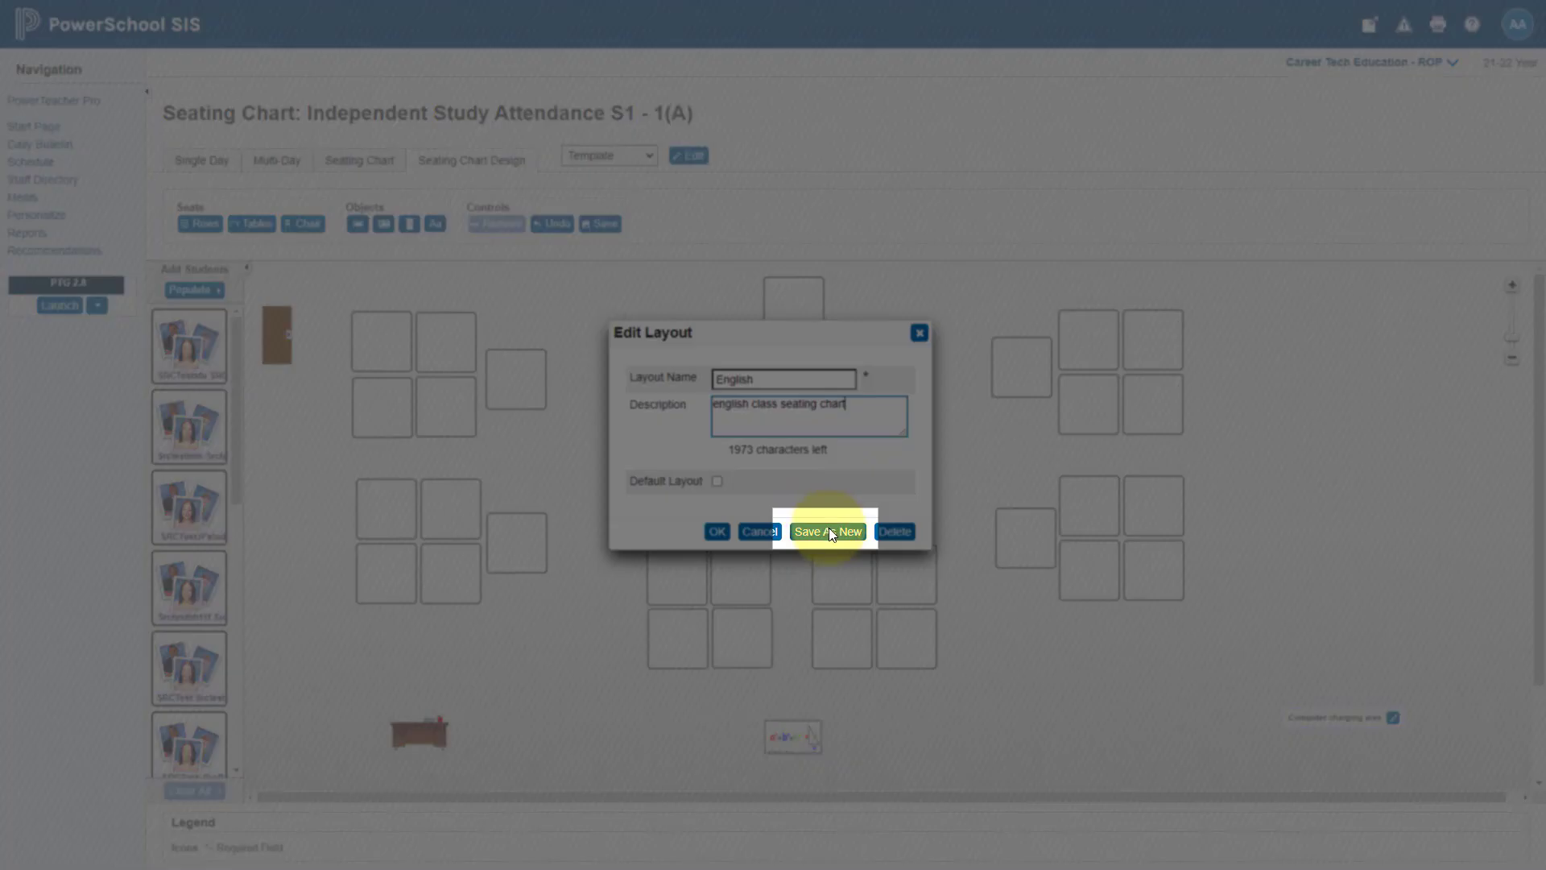
click(829, 528)
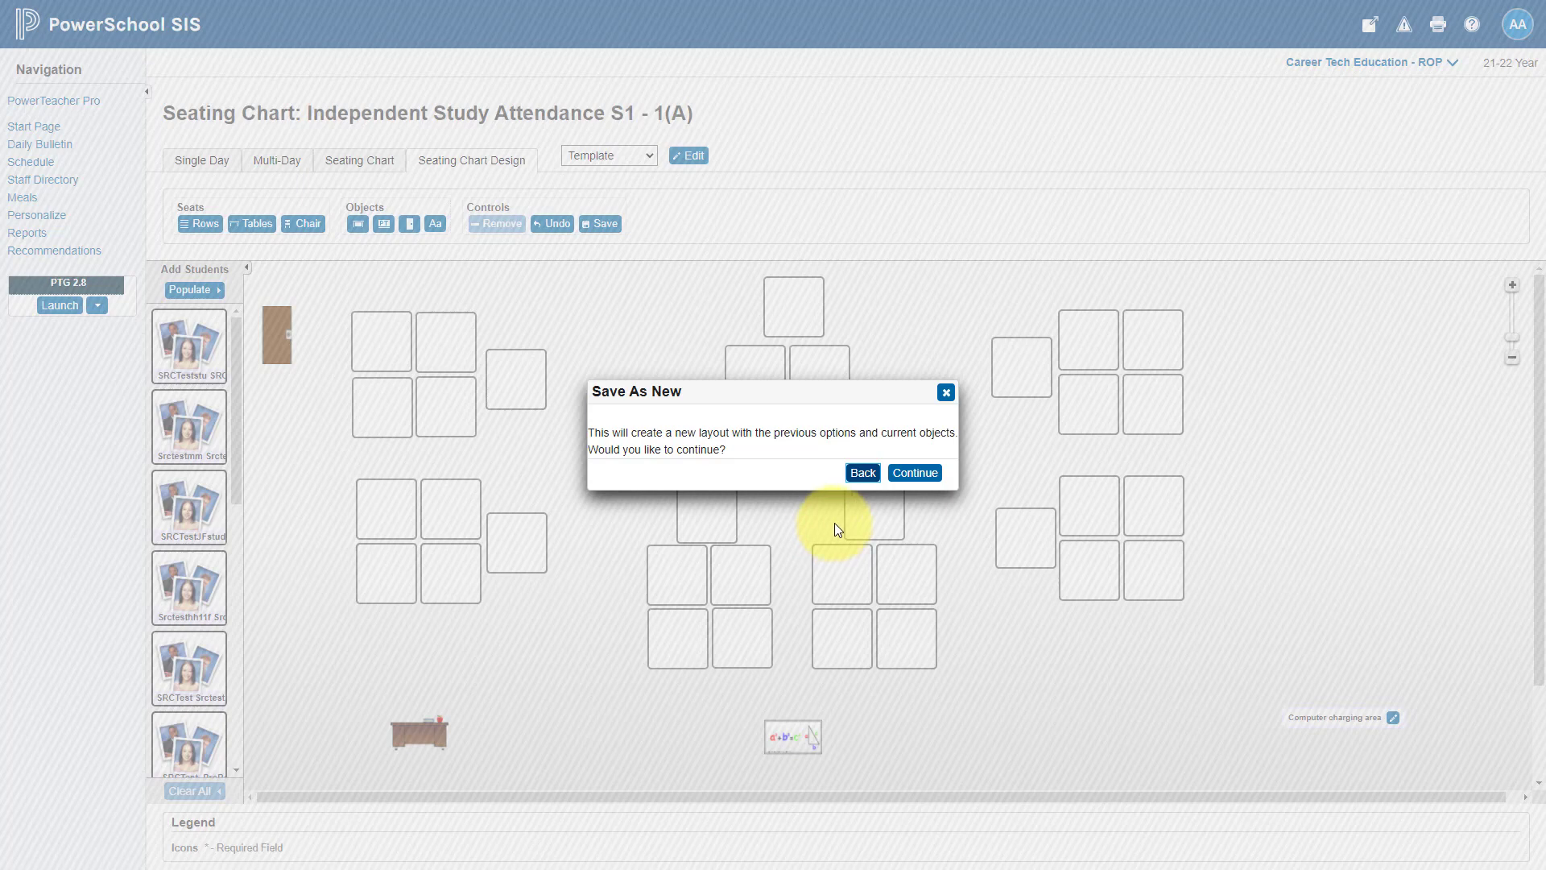
click(917, 473)
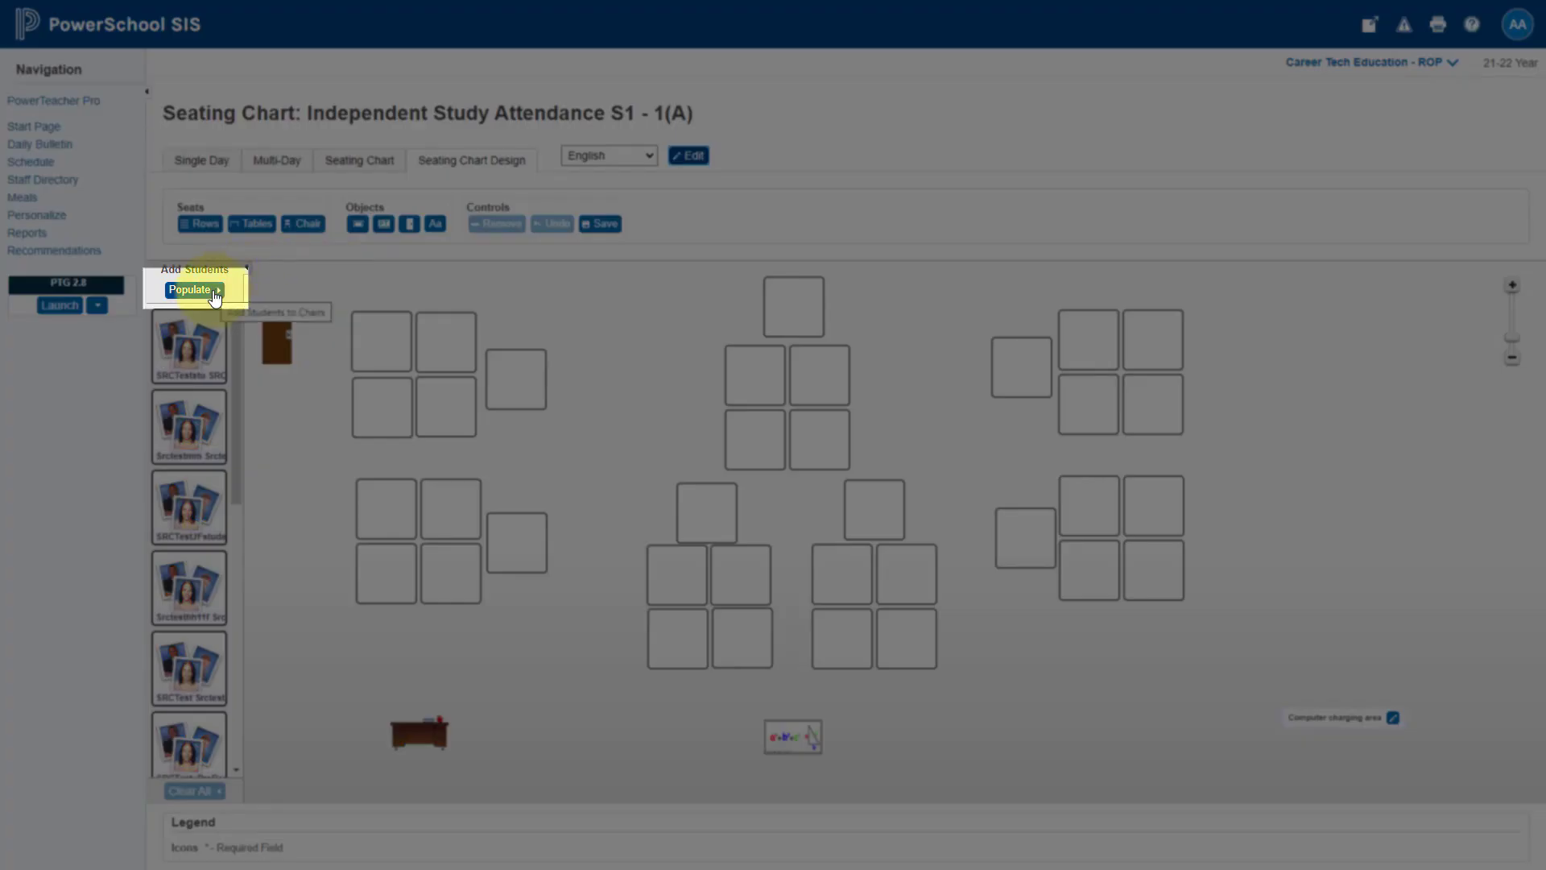
Step: Populate the chairs with students sorted alphabetically A-Z, displayed by Last Name and starting from Top Left
click(214, 294)
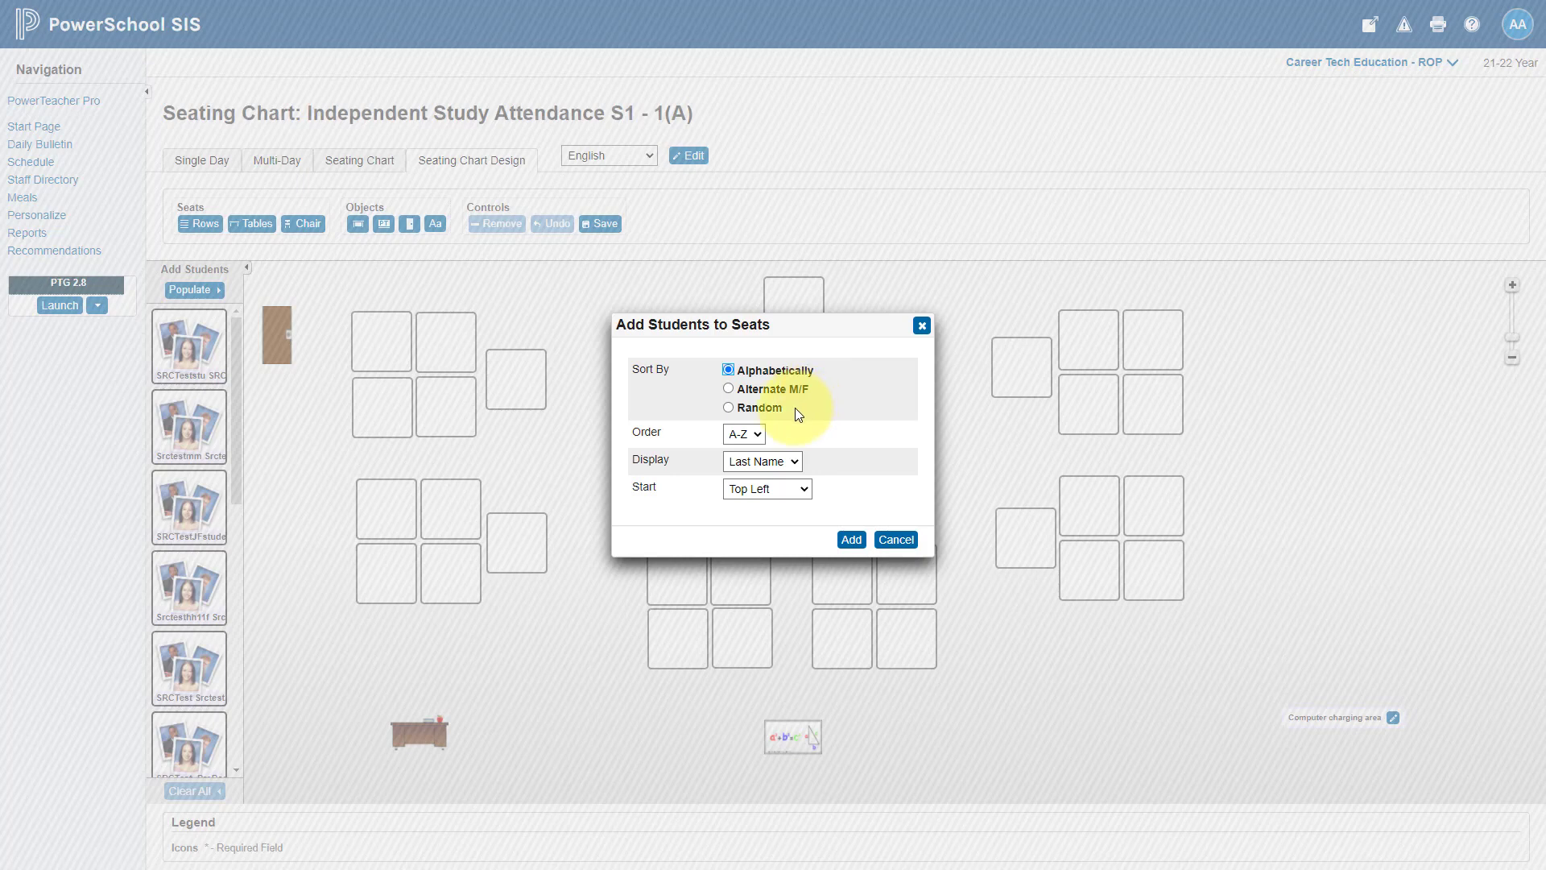
click(758, 433)
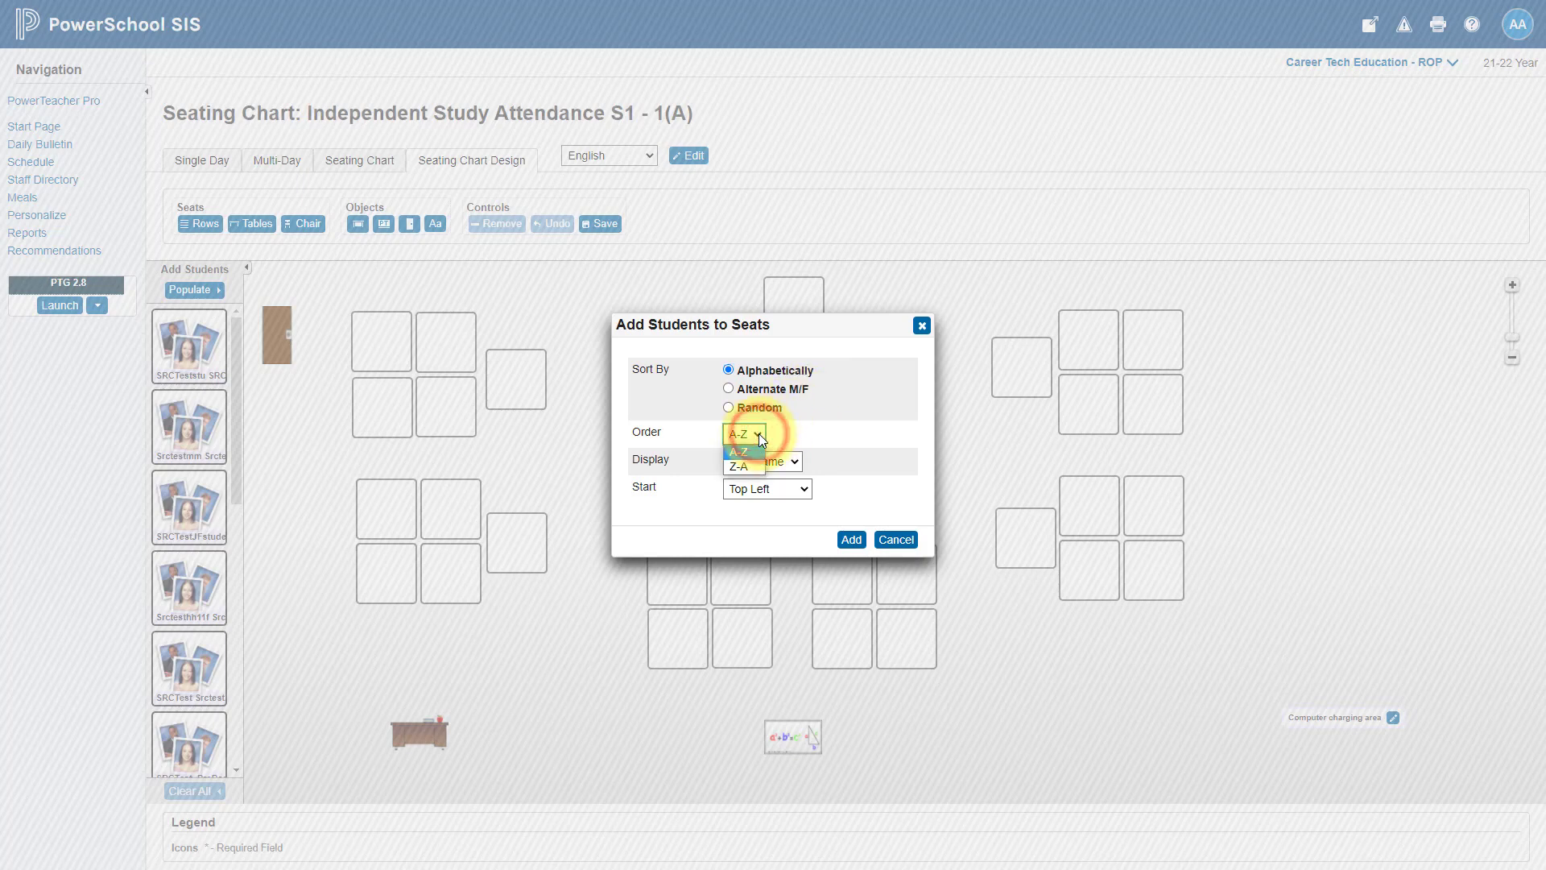
click(759, 433)
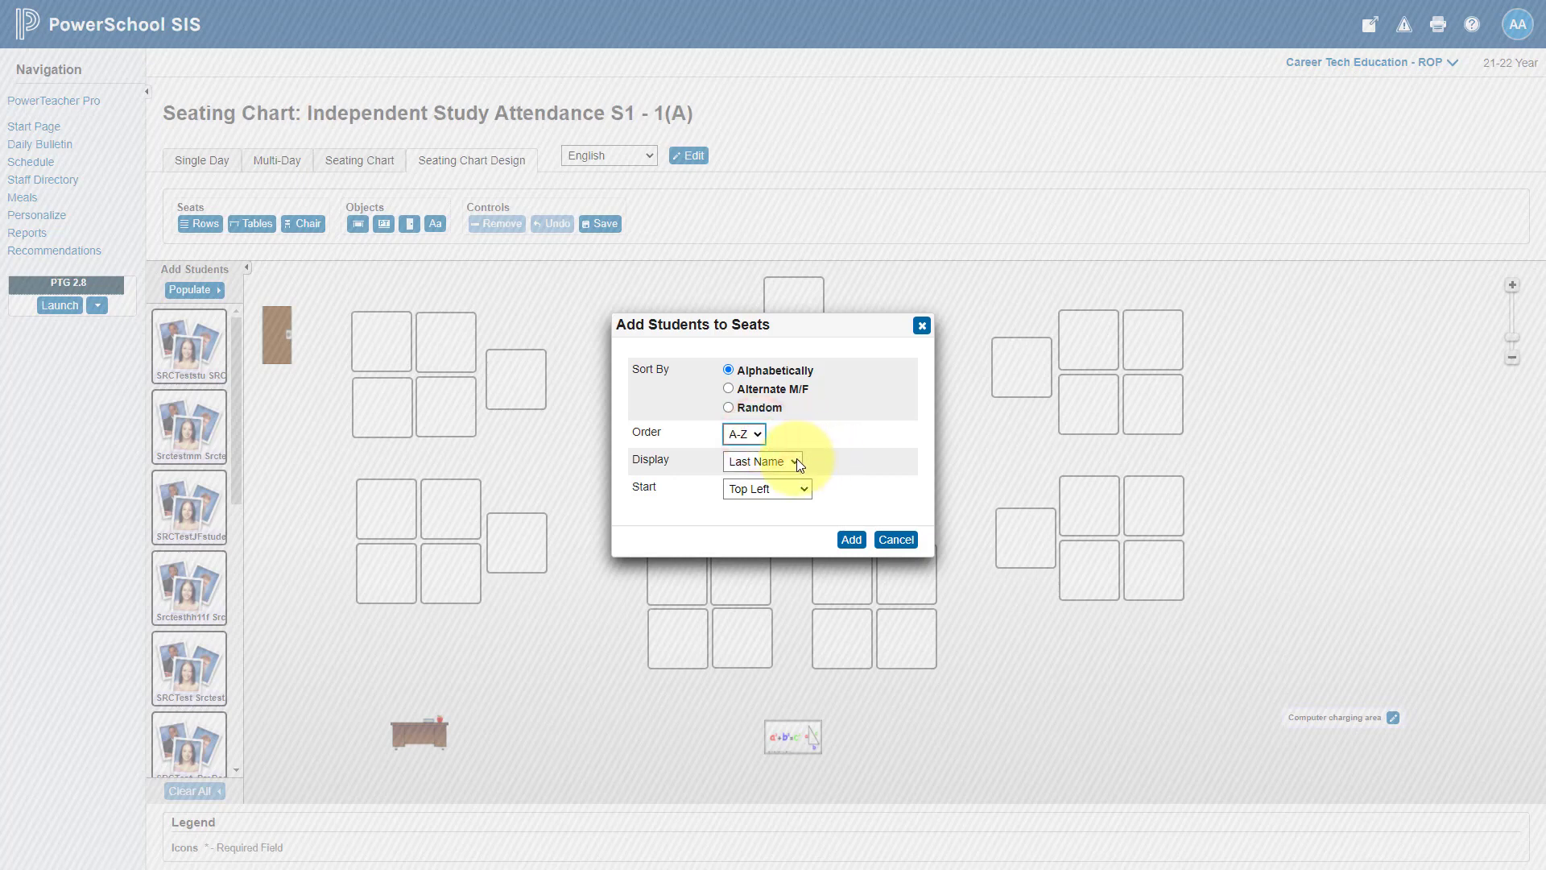
click(797, 461)
click(796, 461)
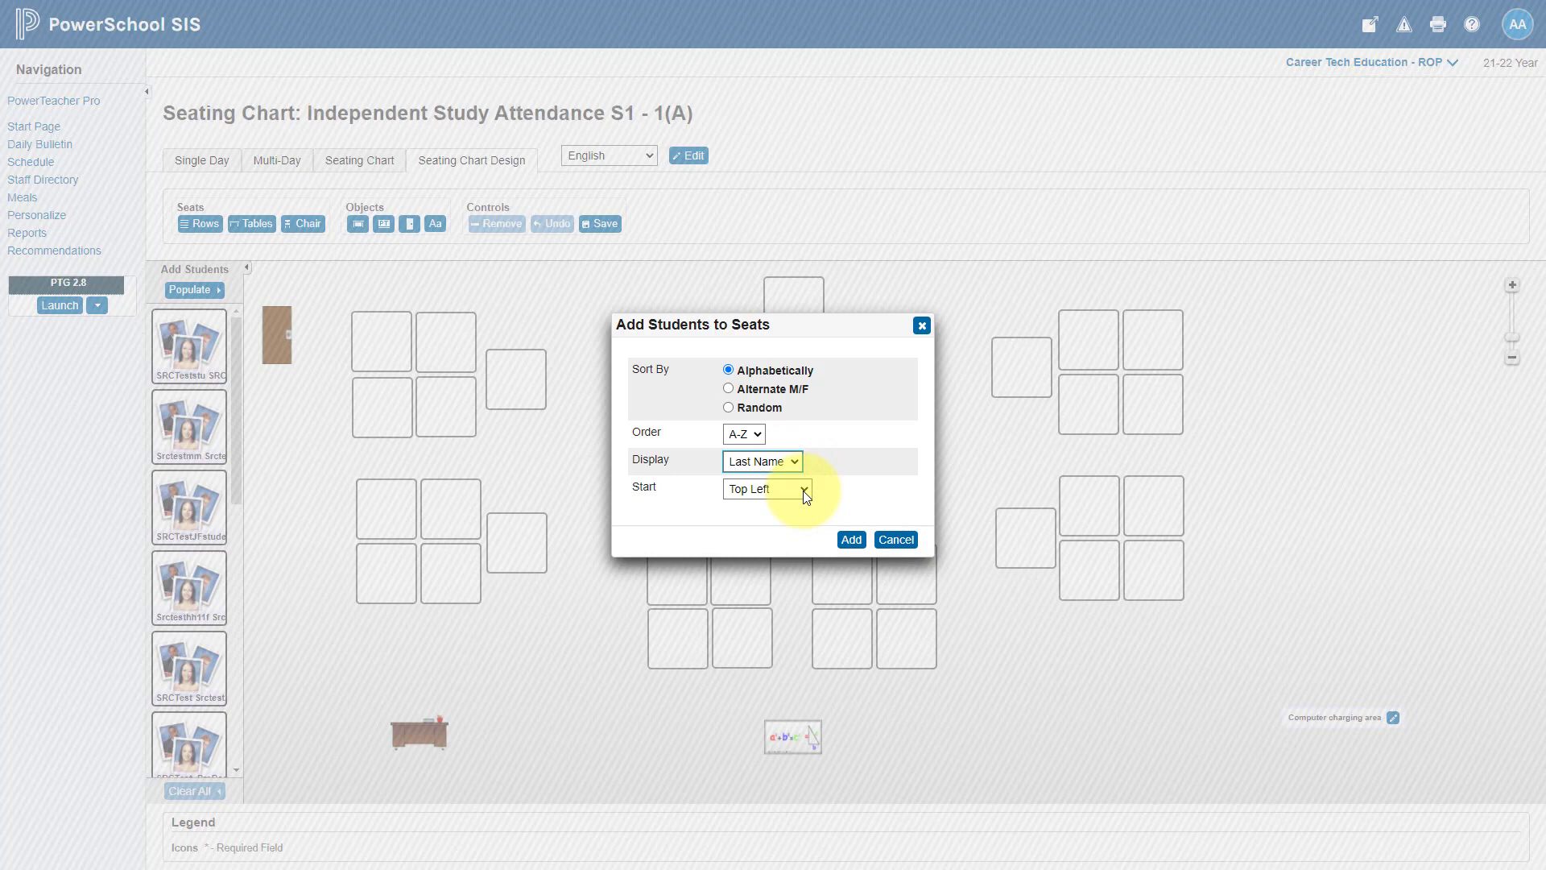
click(804, 491)
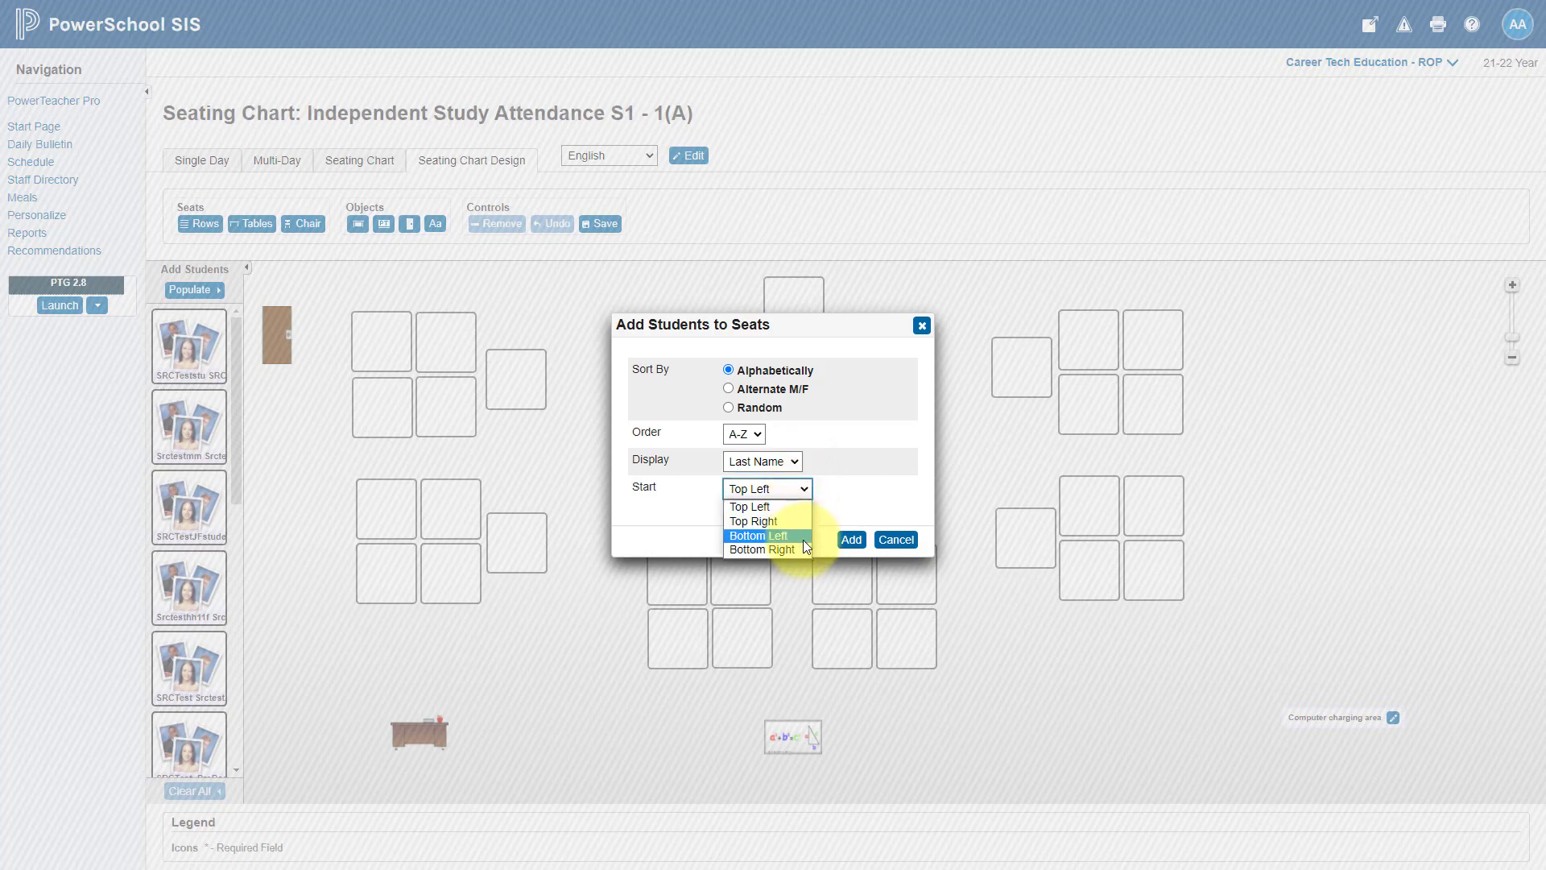
click(848, 504)
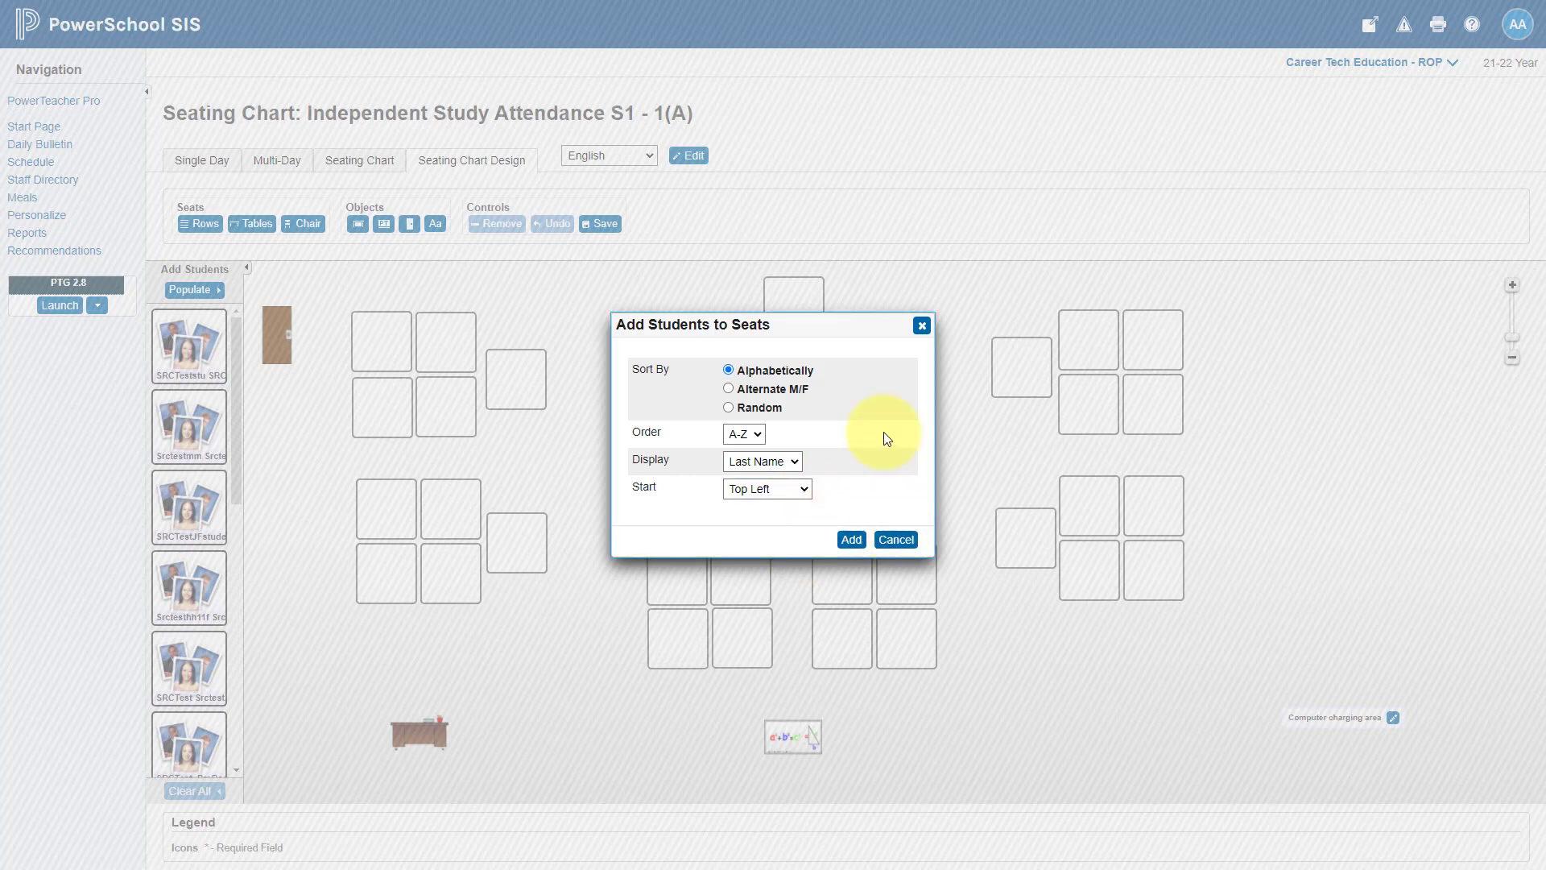
click(849, 541)
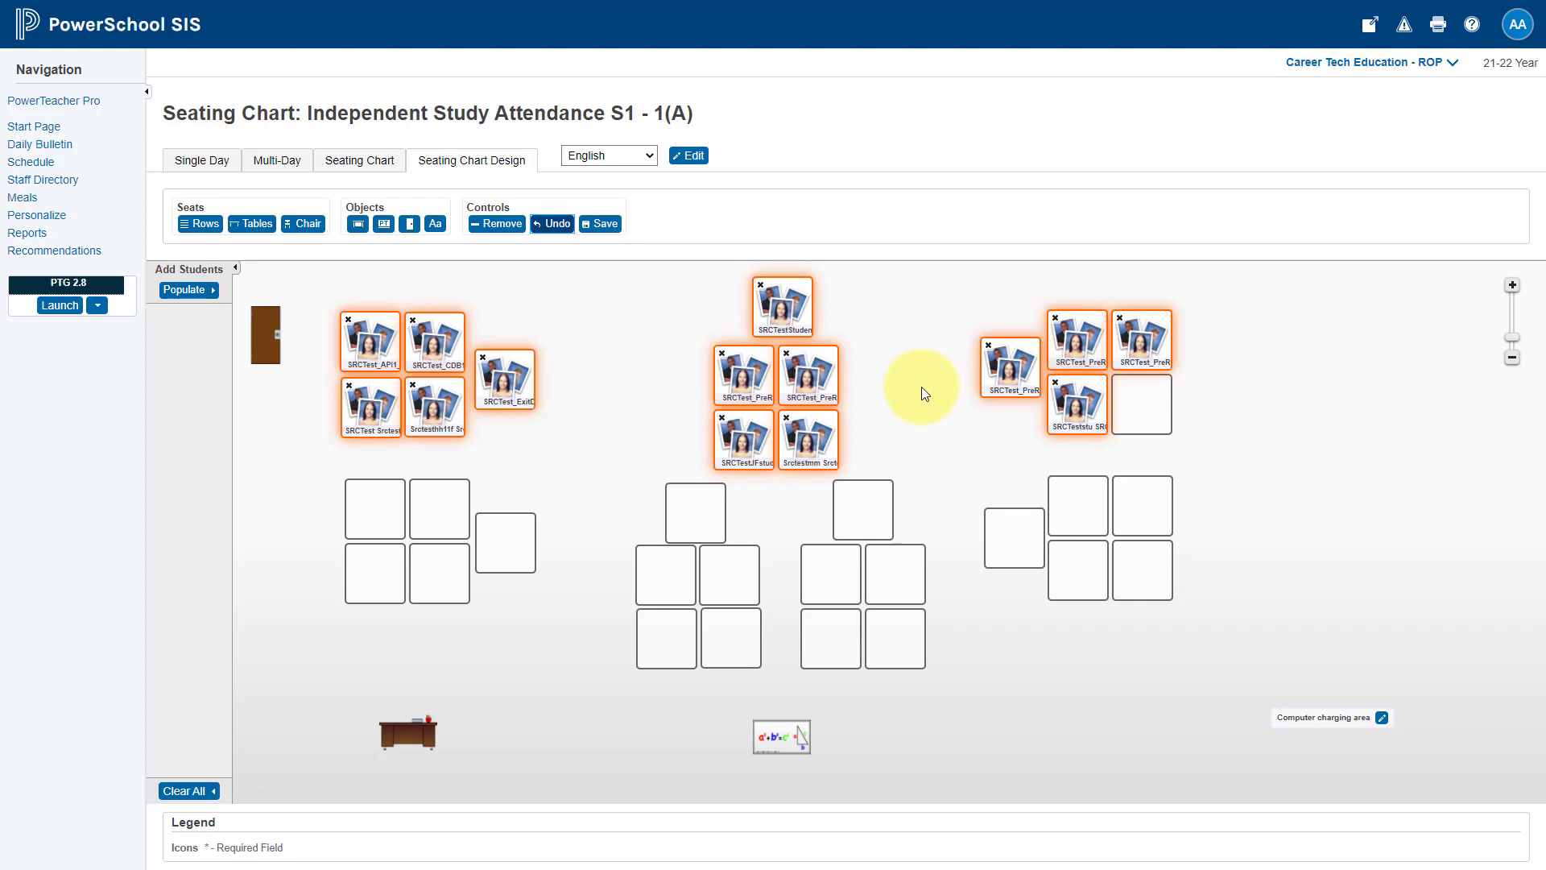
click(921, 387)
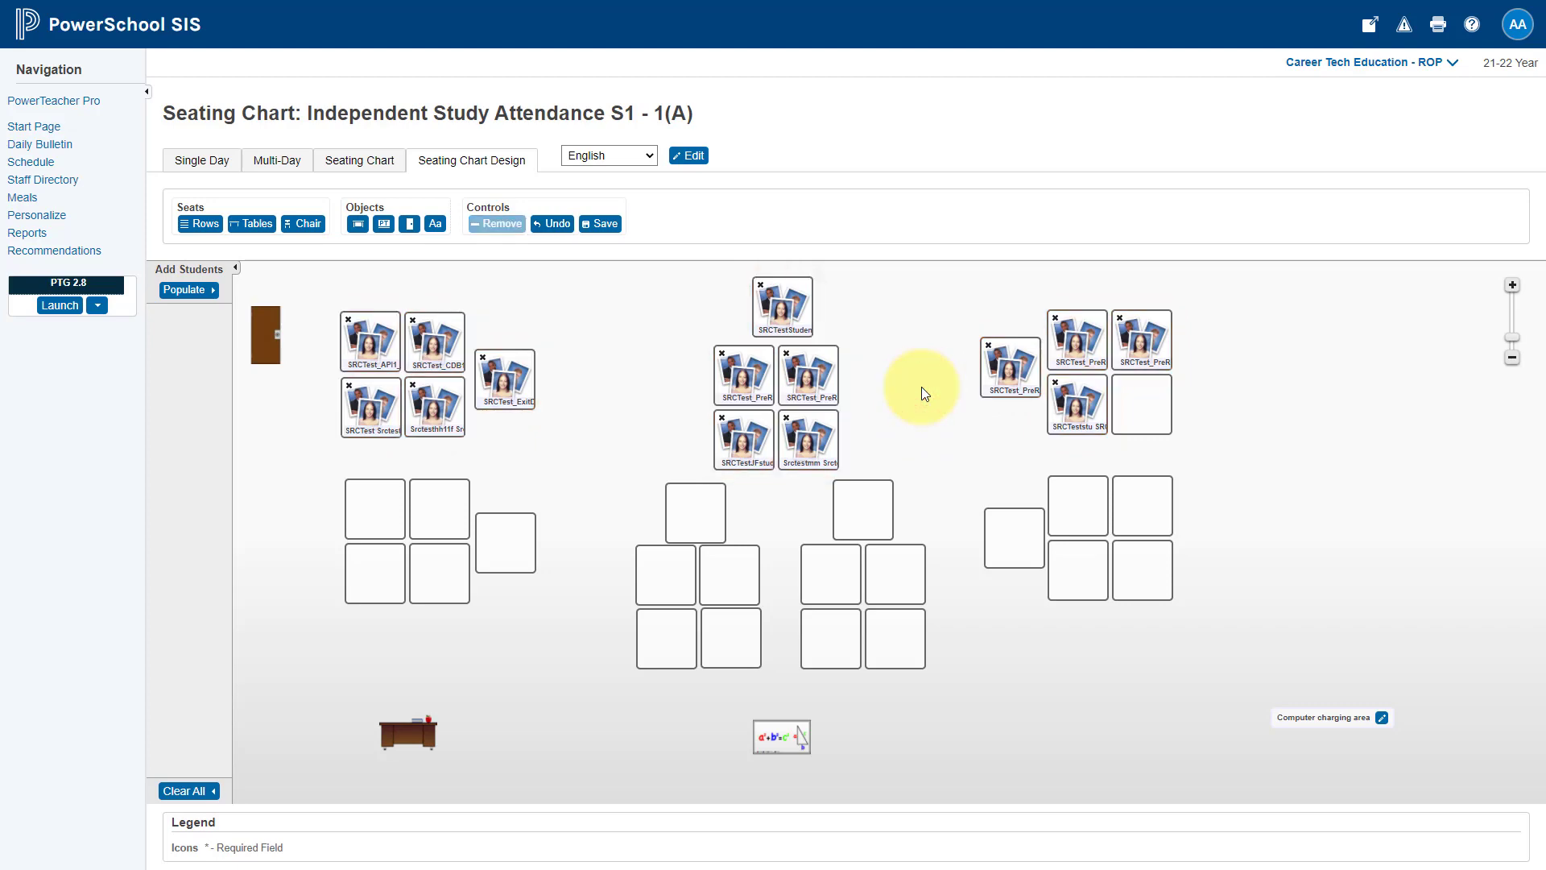
Step: Remove the four students from the chairs of the upper-right group
click(998, 345)
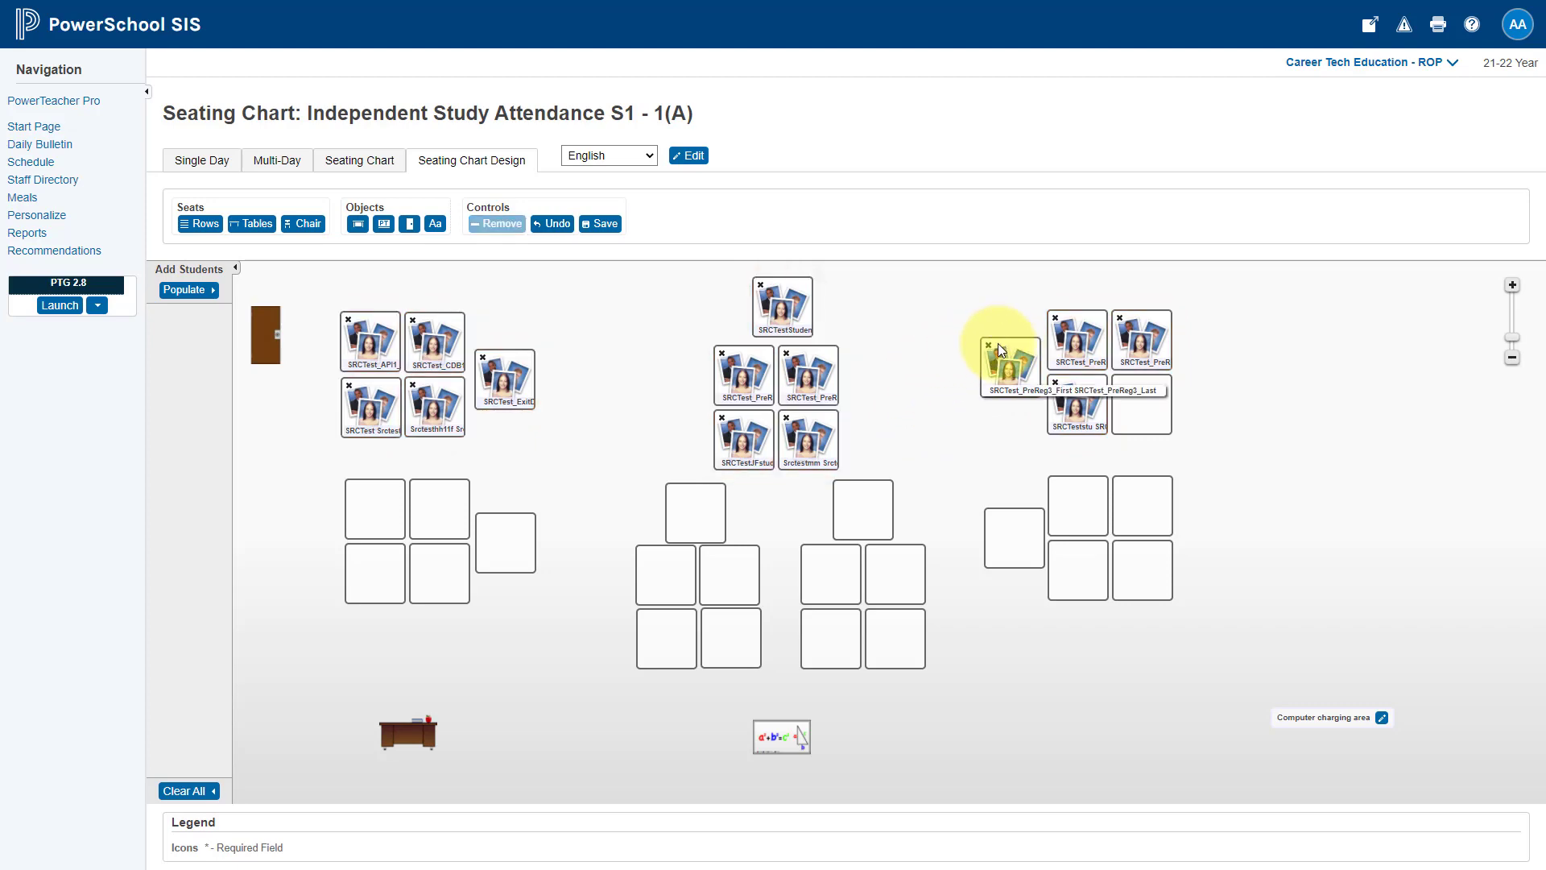
click(988, 346)
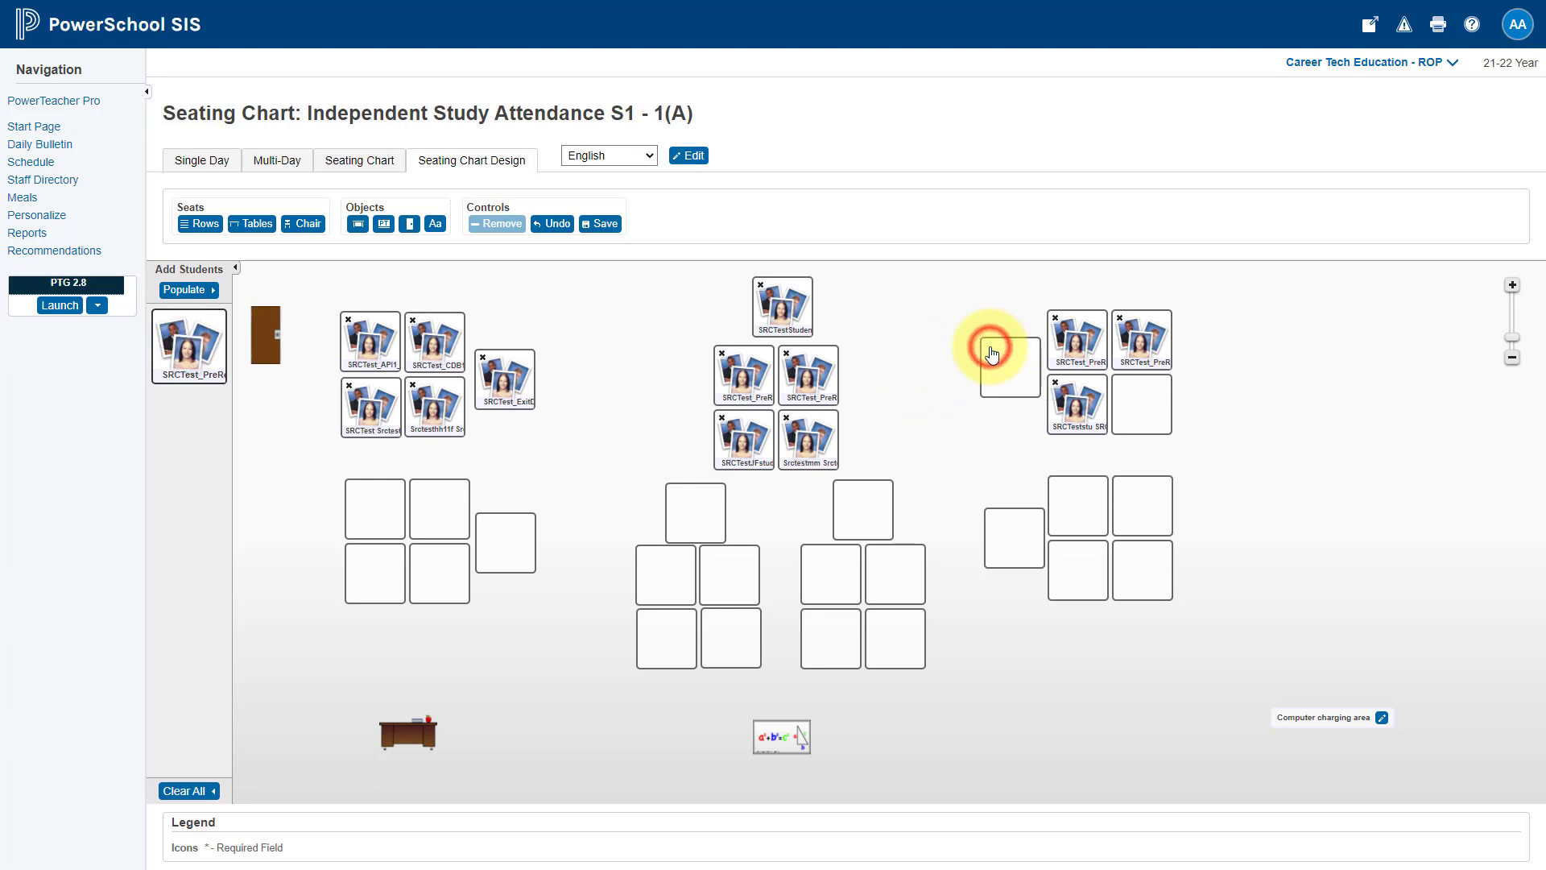
click(1054, 318)
click(1119, 318)
click(1055, 383)
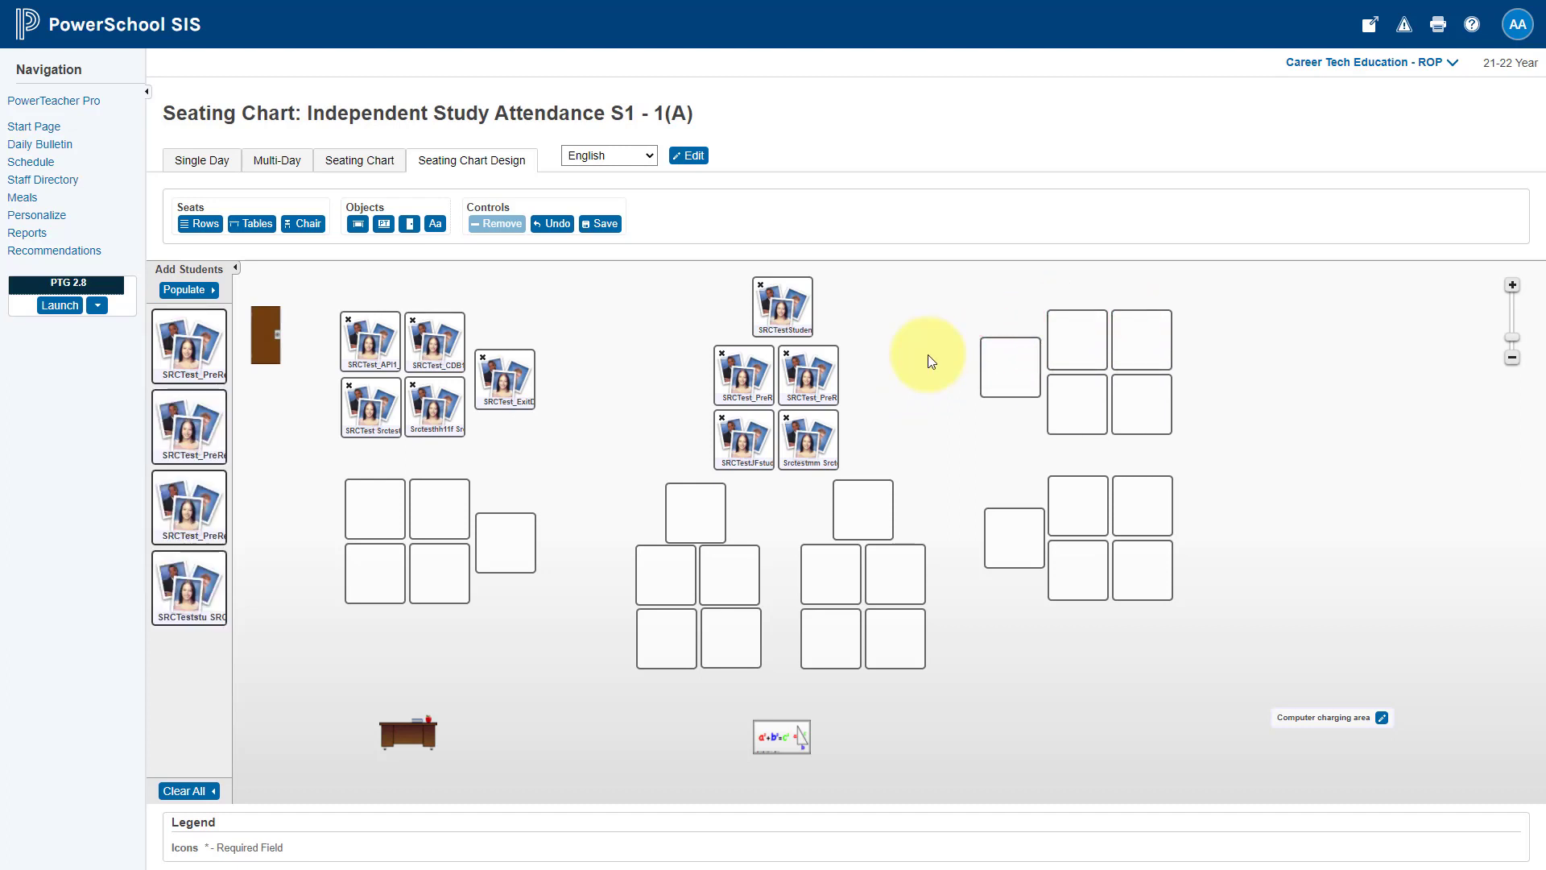
Step: Seat the four unseated students in the odd chairs of the two lower-middle and two right-hand groups, and save the layout
drag(183, 356, 697, 509)
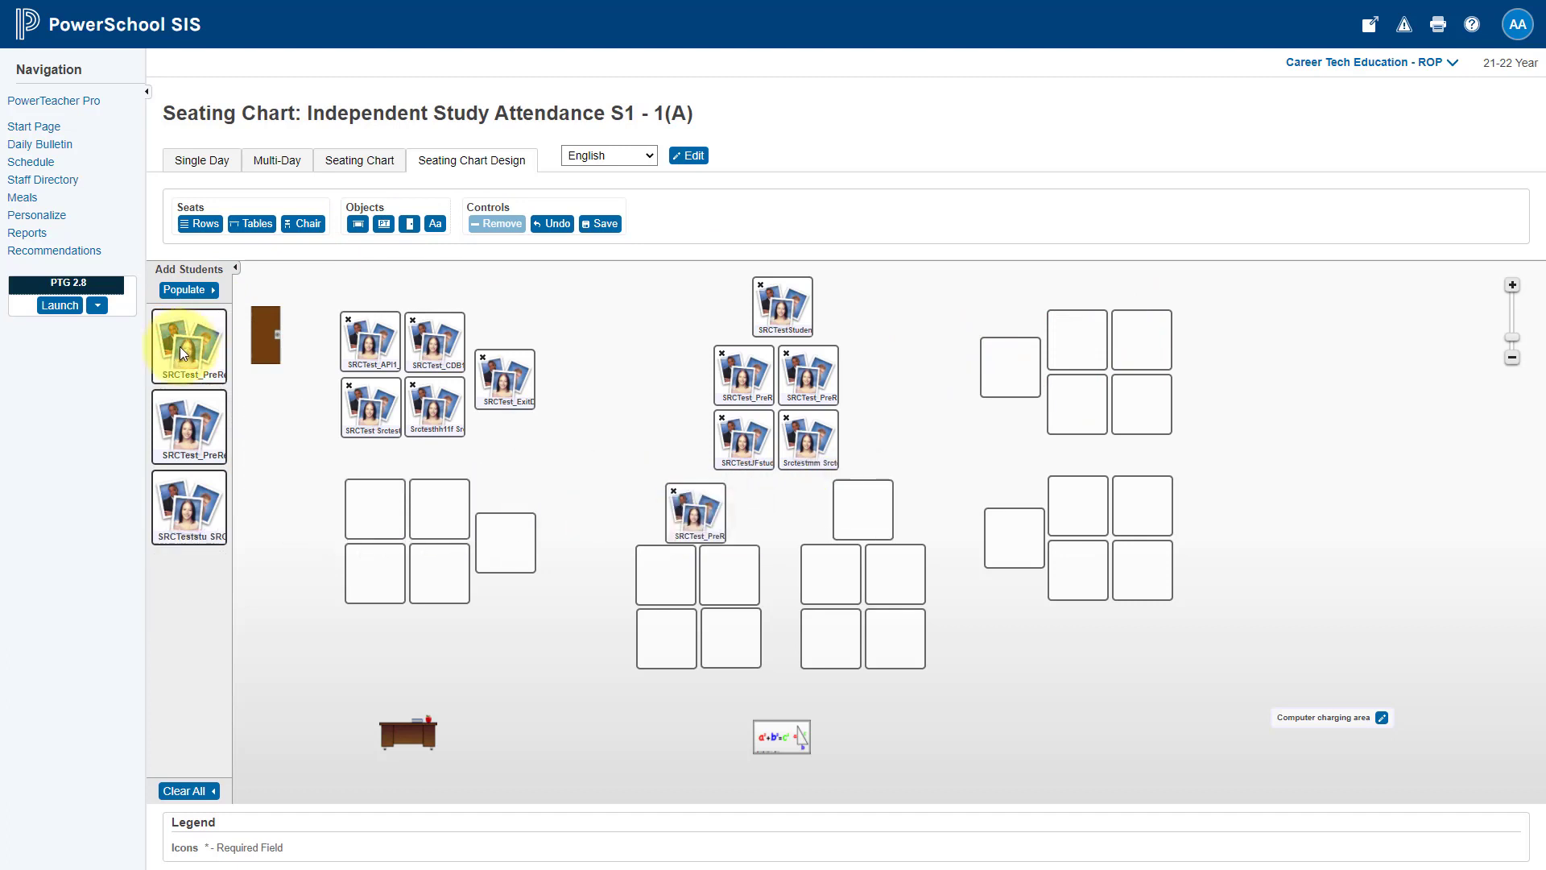
drag(180, 346, 863, 508)
drag(180, 346, 907, 362)
drag(193, 363, 1016, 536)
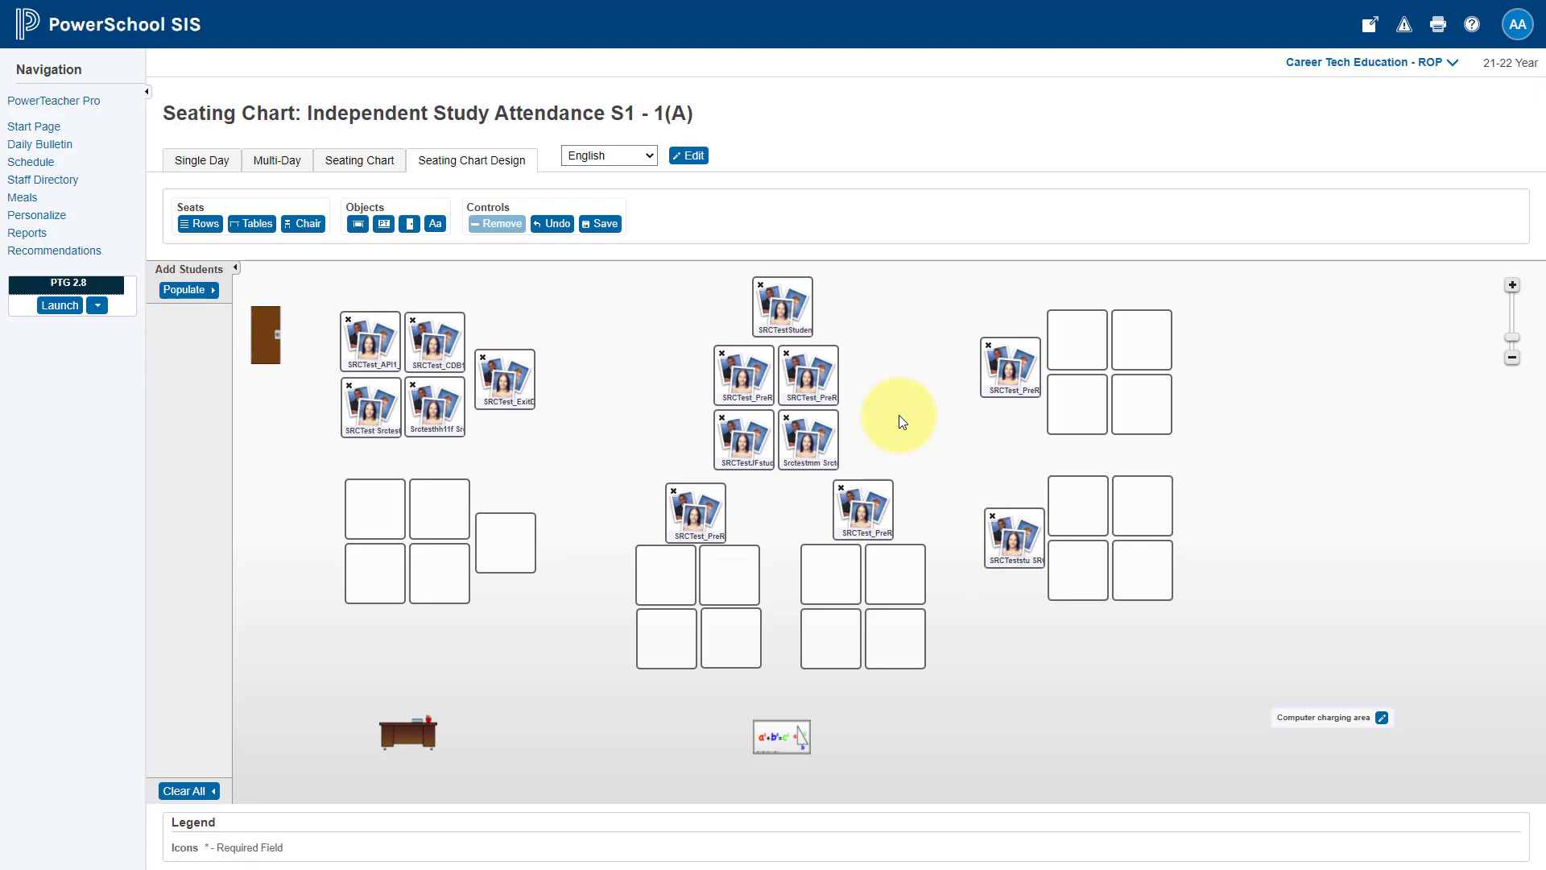
click(600, 224)
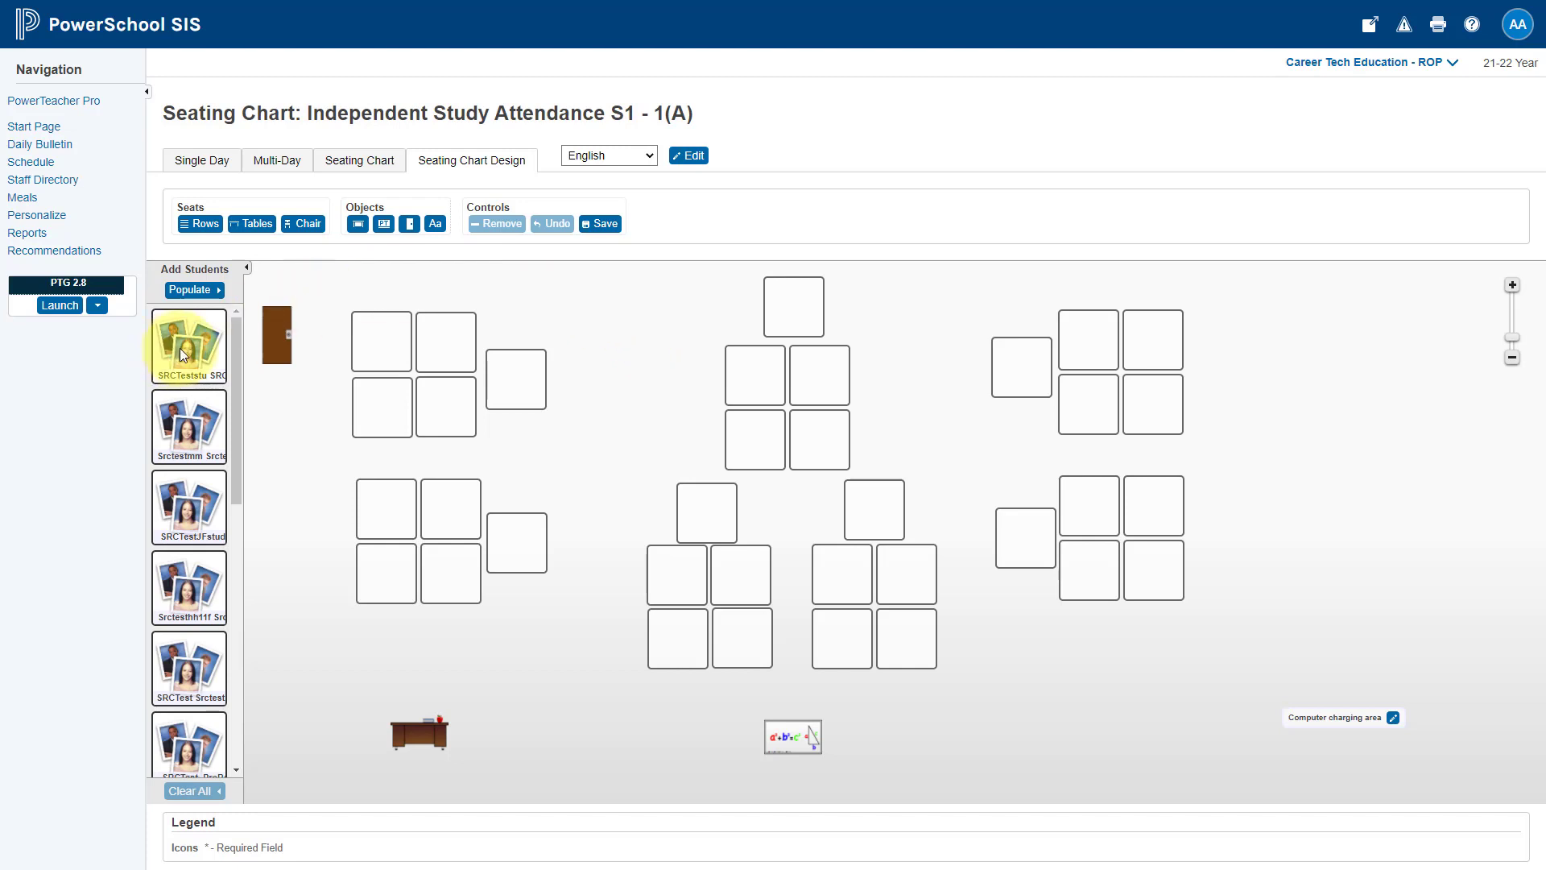
Step: Seat all students by hand across the upper-middle, upper-left and upper-right groups, and clear all of them from the chairs
drag(181, 348, 788, 315)
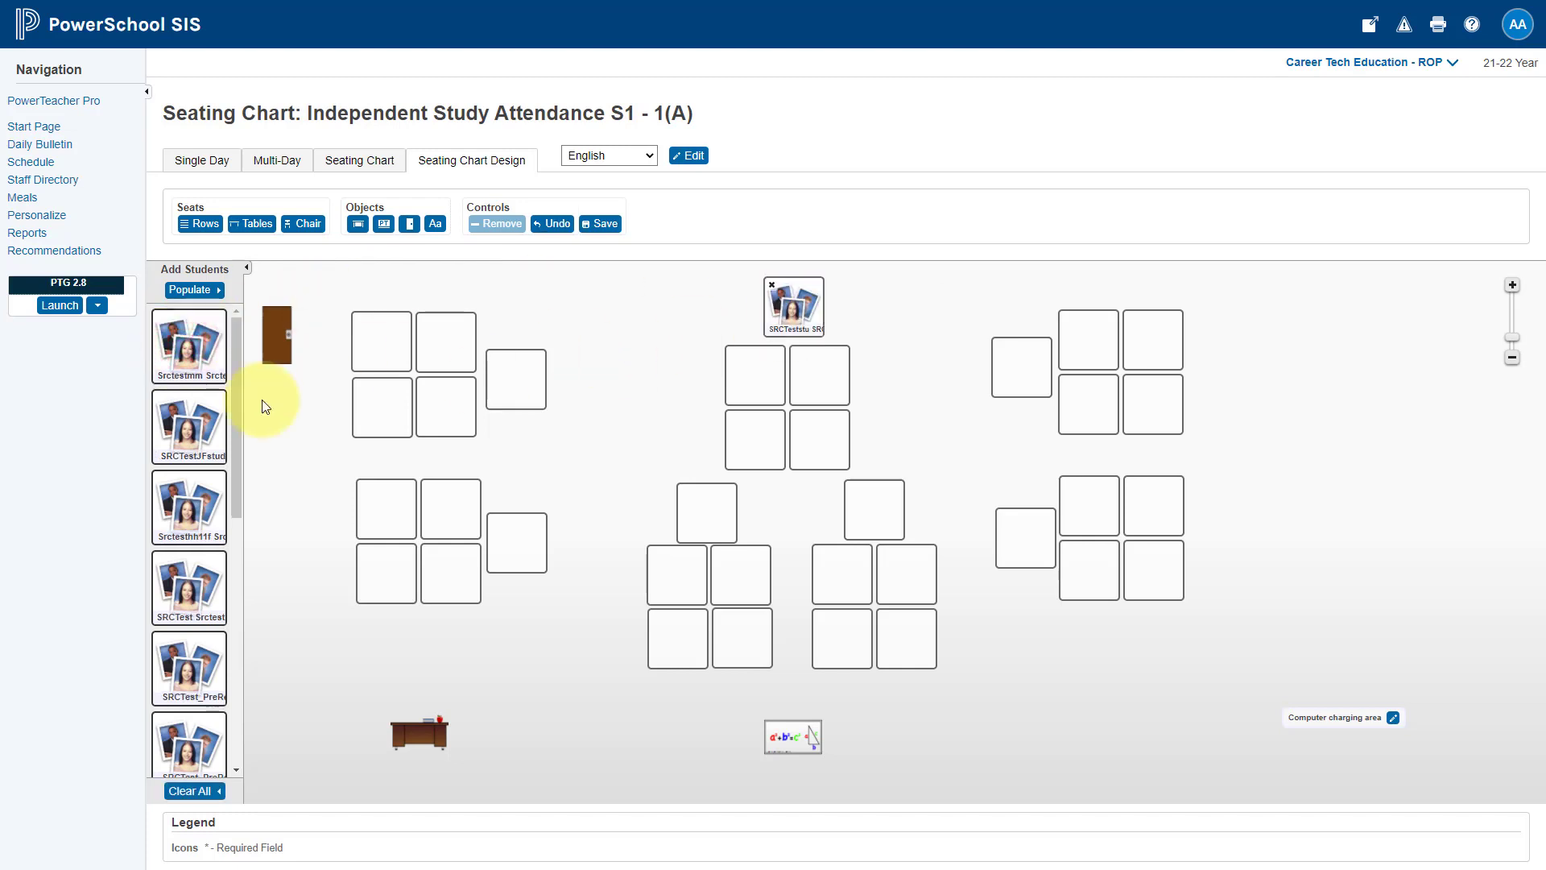
drag(193, 342, 828, 379)
drag(259, 385, 753, 441)
drag(186, 346, 819, 441)
drag(181, 346, 516, 381)
drag(170, 347, 446, 344)
drag(189, 346, 446, 408)
drag(188, 347, 383, 405)
drag(187, 347, 370, 342)
drag(195, 343, 1077, 407)
drag(987, 369, 990, 376)
drag(193, 346, 1142, 338)
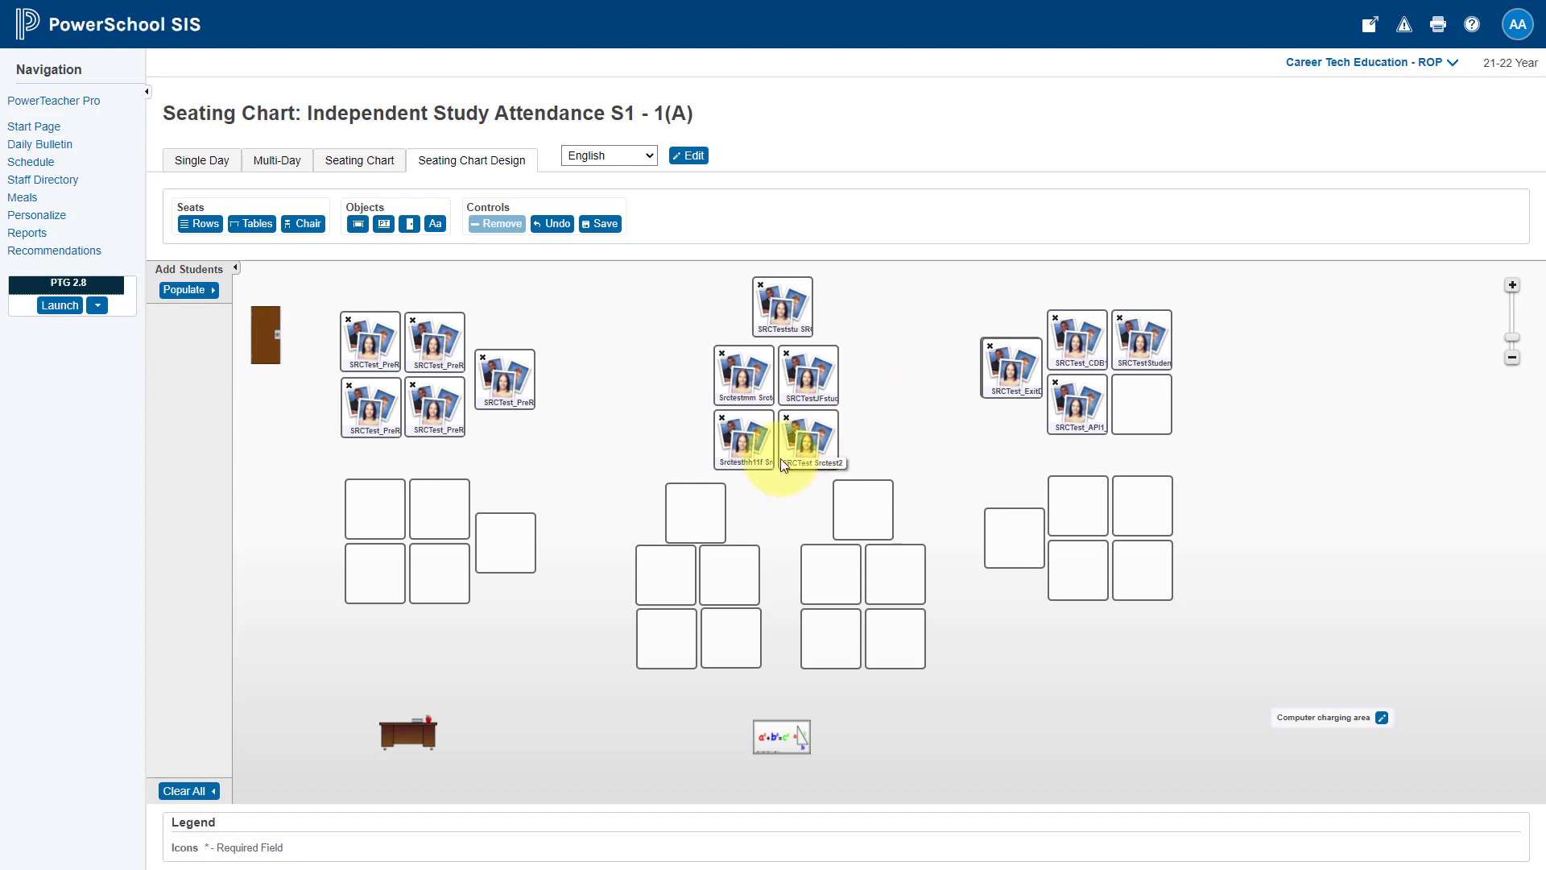
click(198, 790)
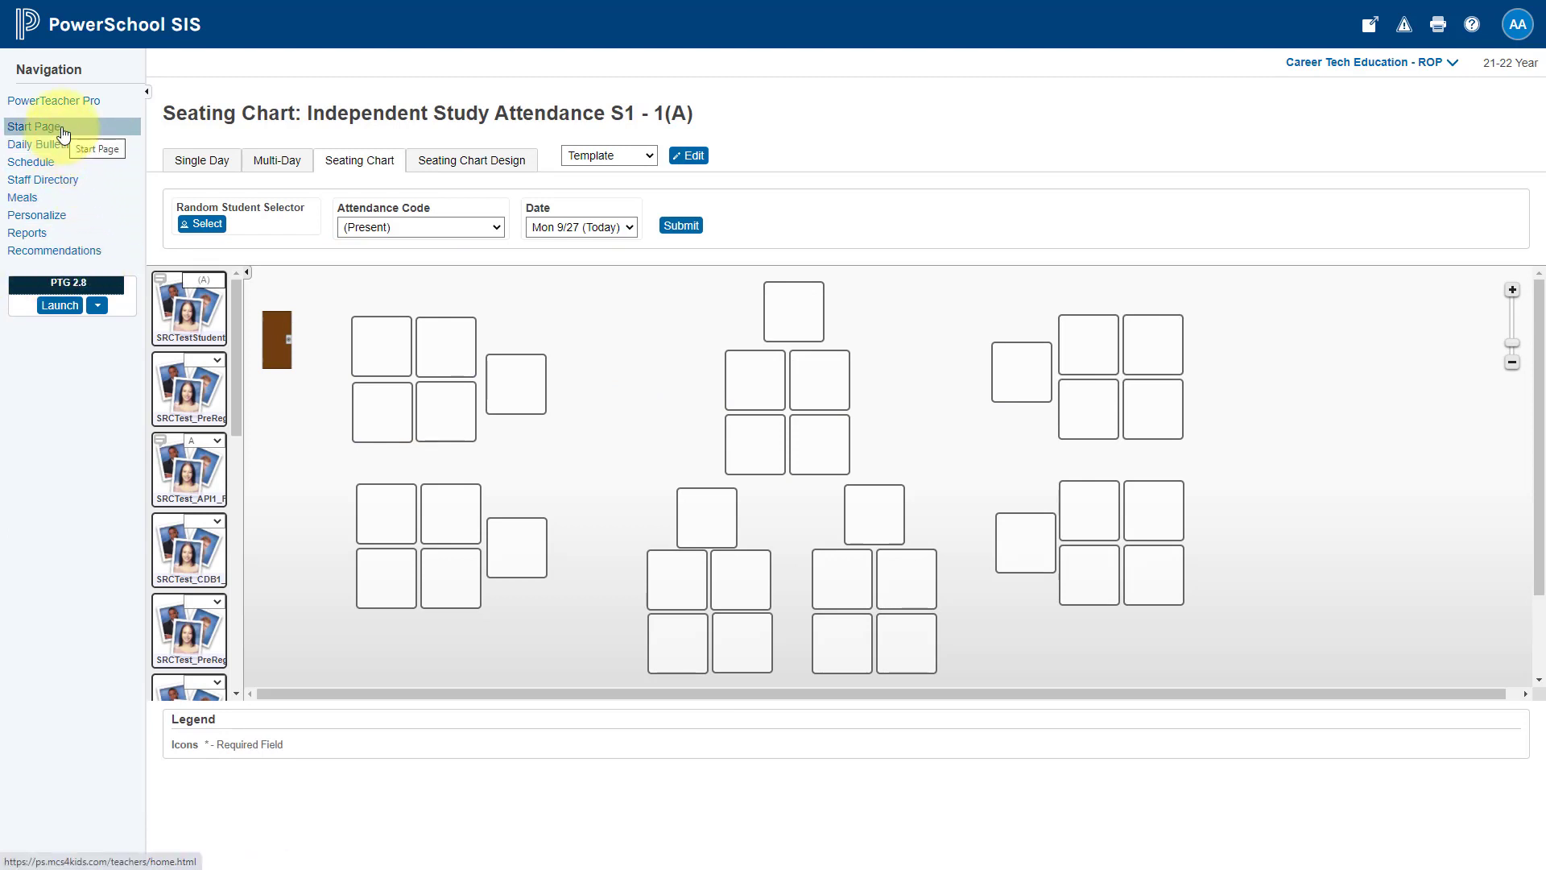
Step: Reopen the Independent Study Attendance S1 seating chart from the start page and display the Template layout
click(64, 134)
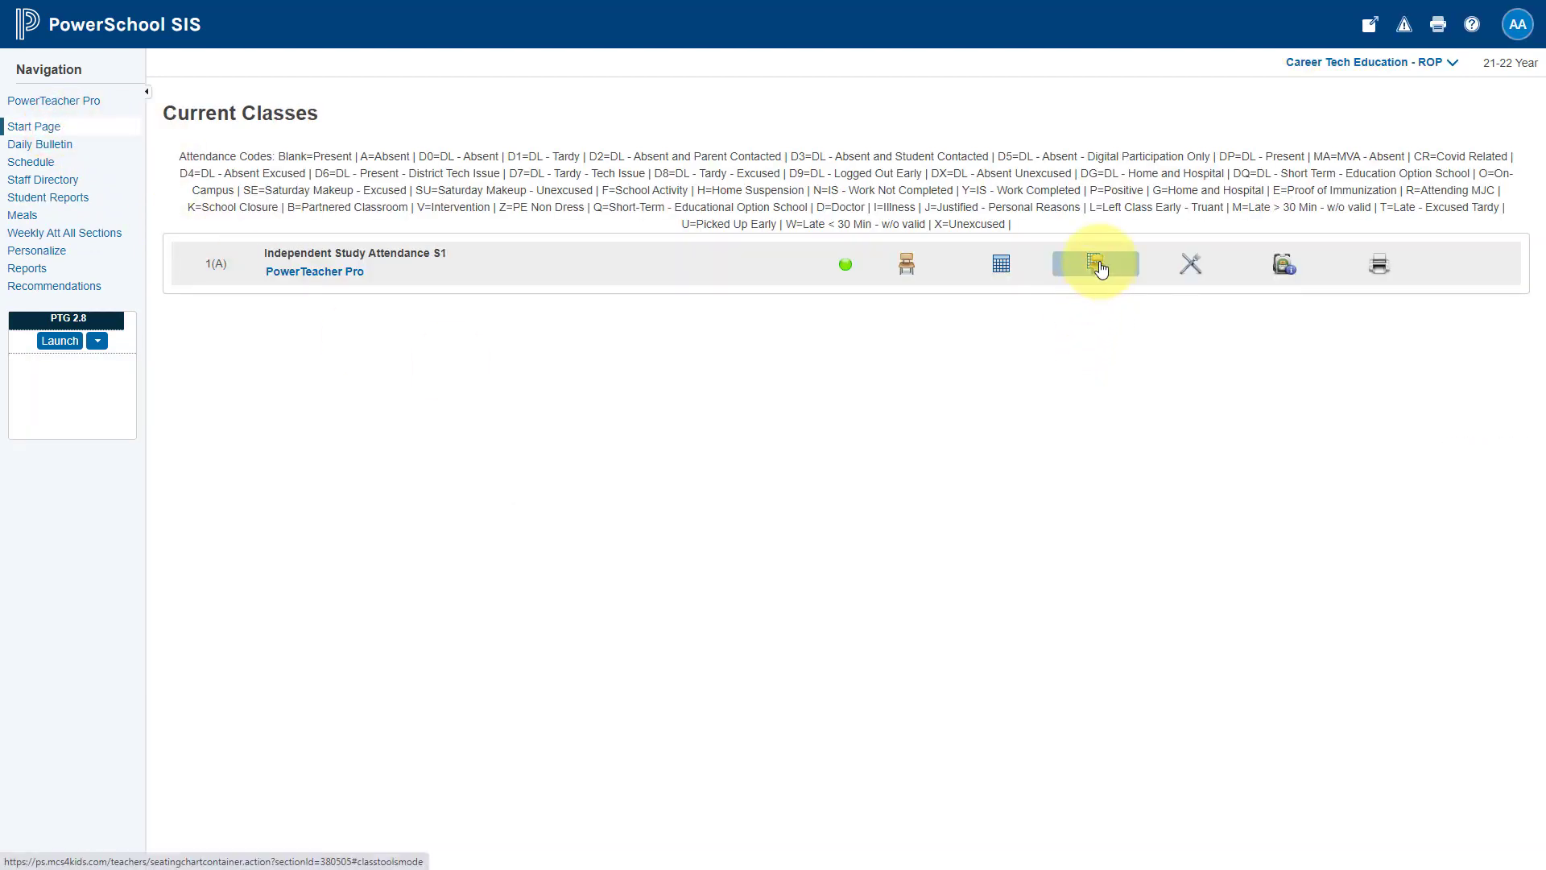
click(1097, 264)
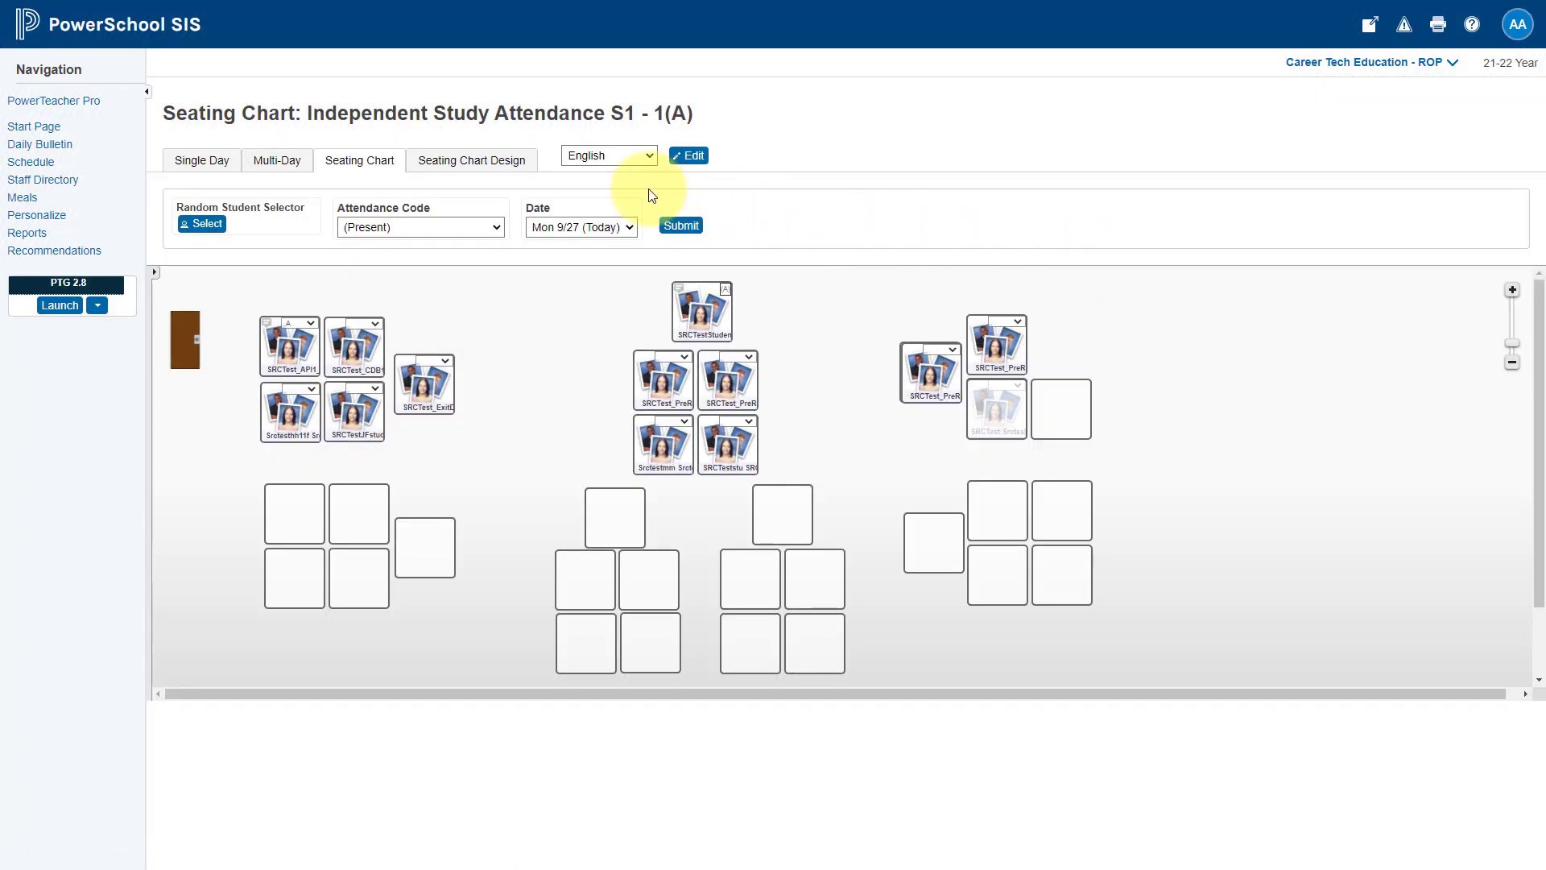
click(649, 157)
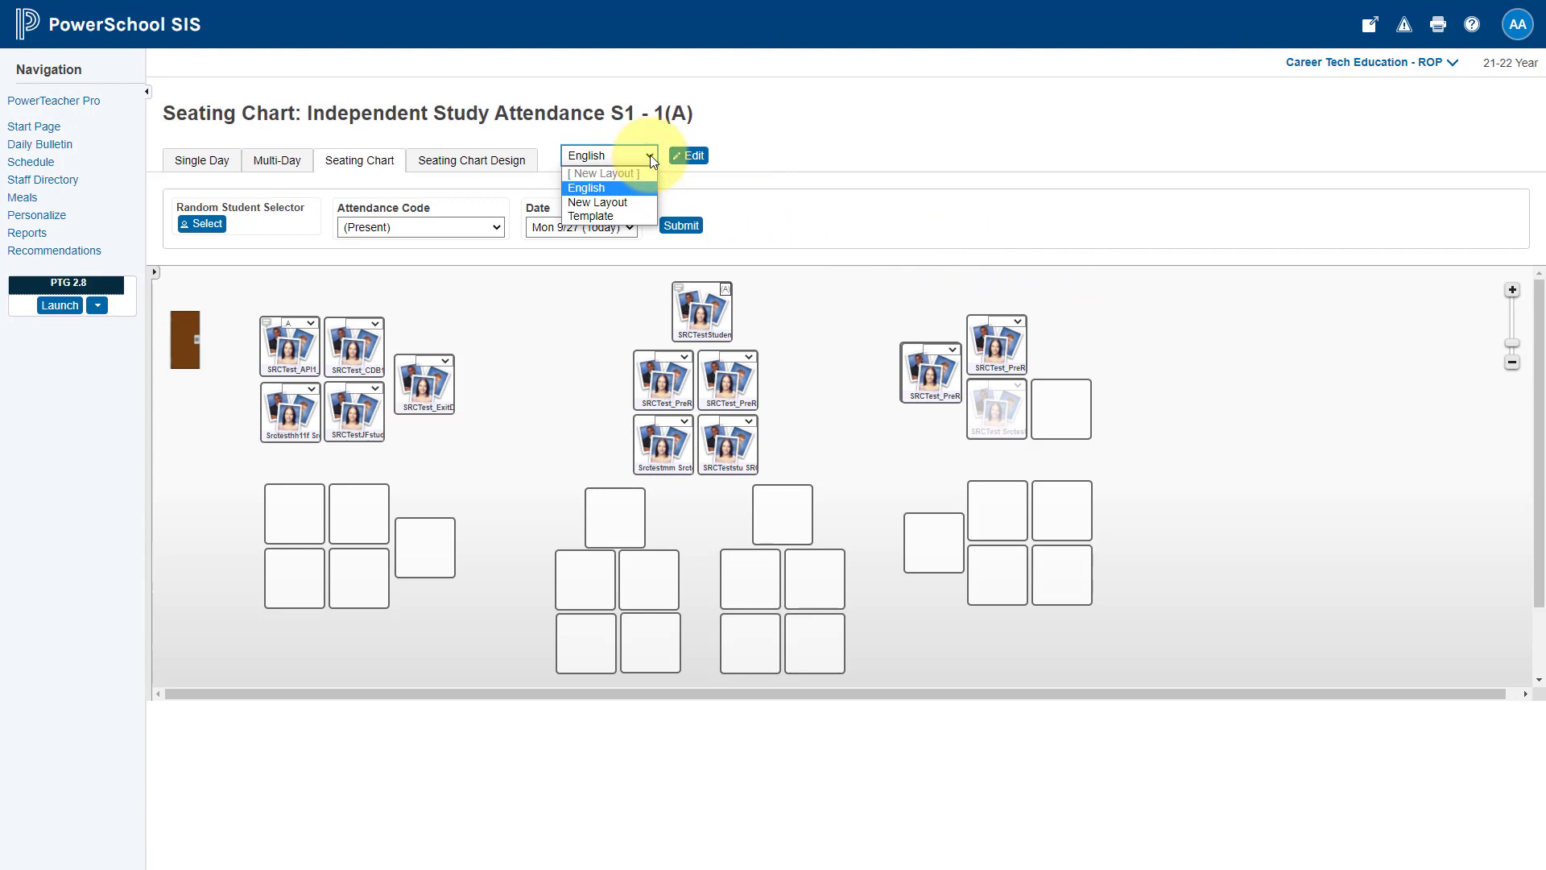
click(622, 214)
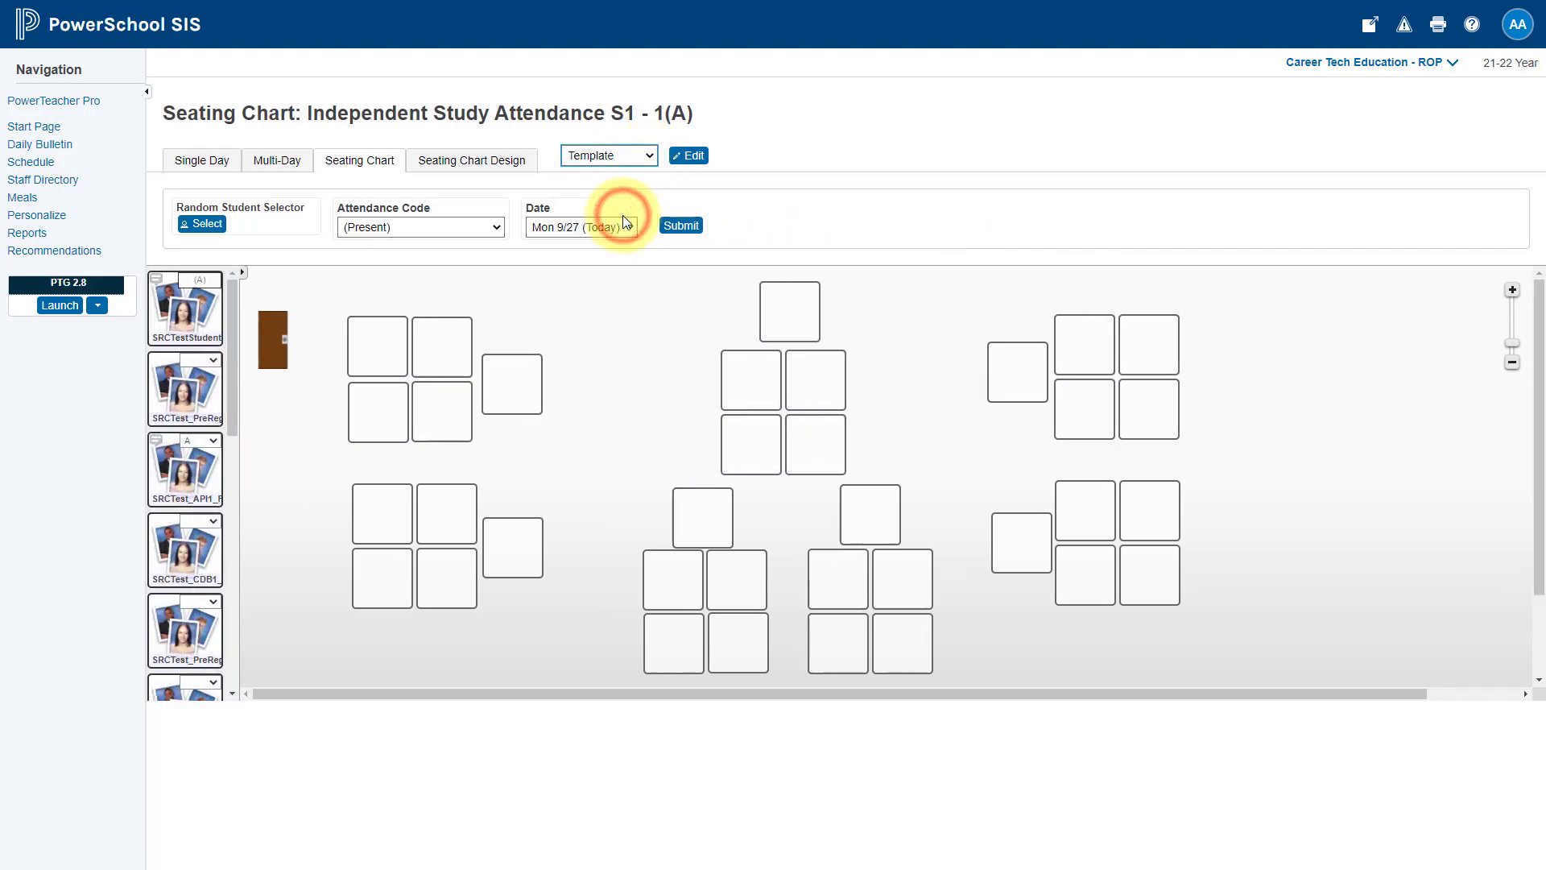
Step: Save the Template layout as a new layout named Math with the description "Math class"
click(689, 156)
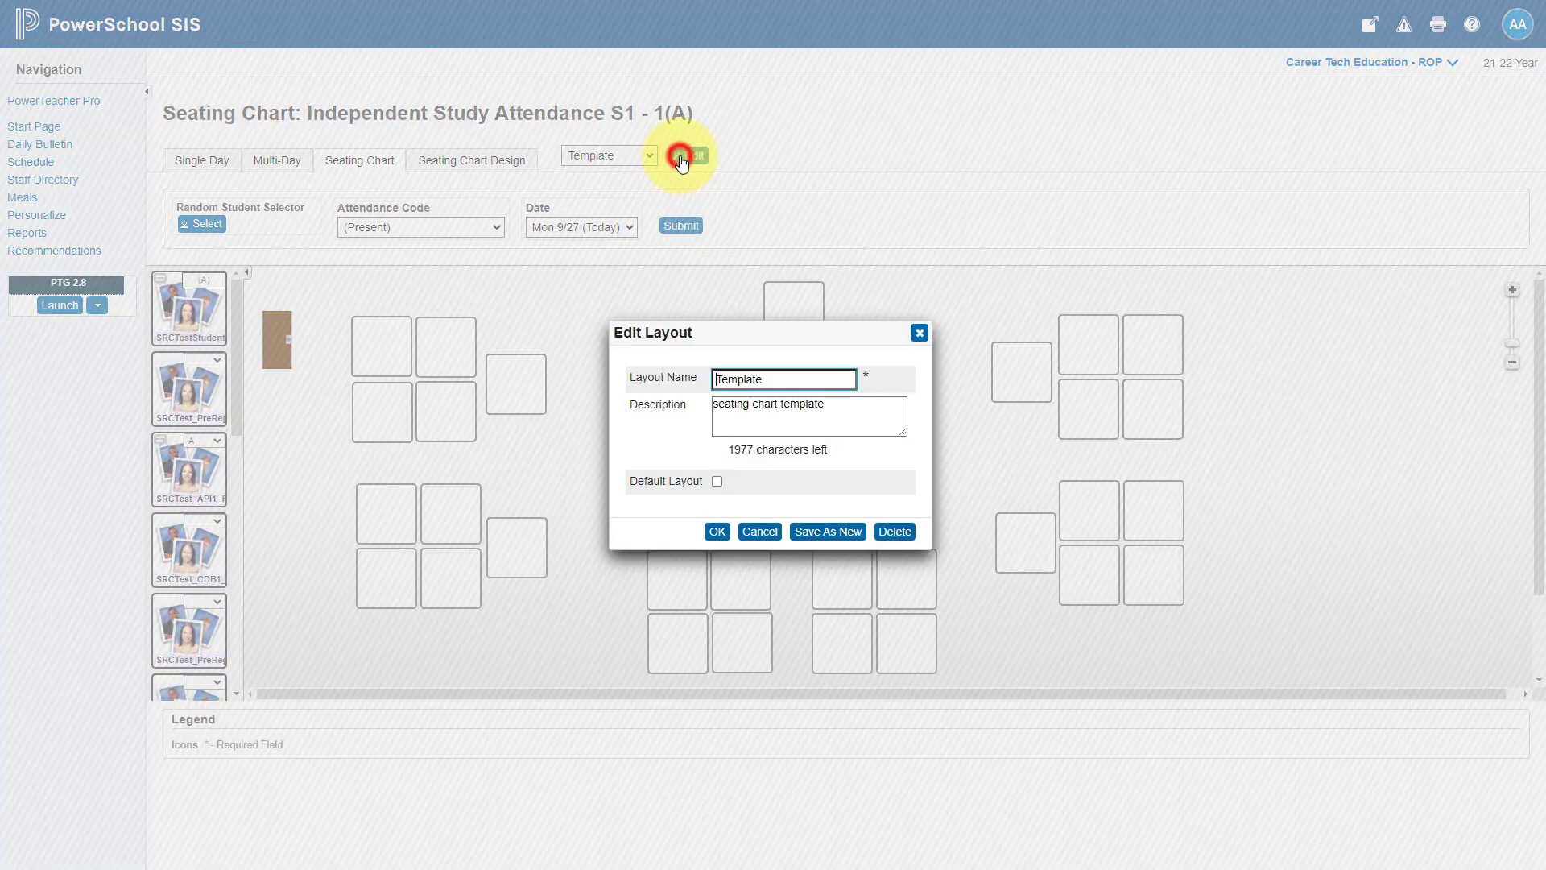
drag(772, 384, 707, 385)
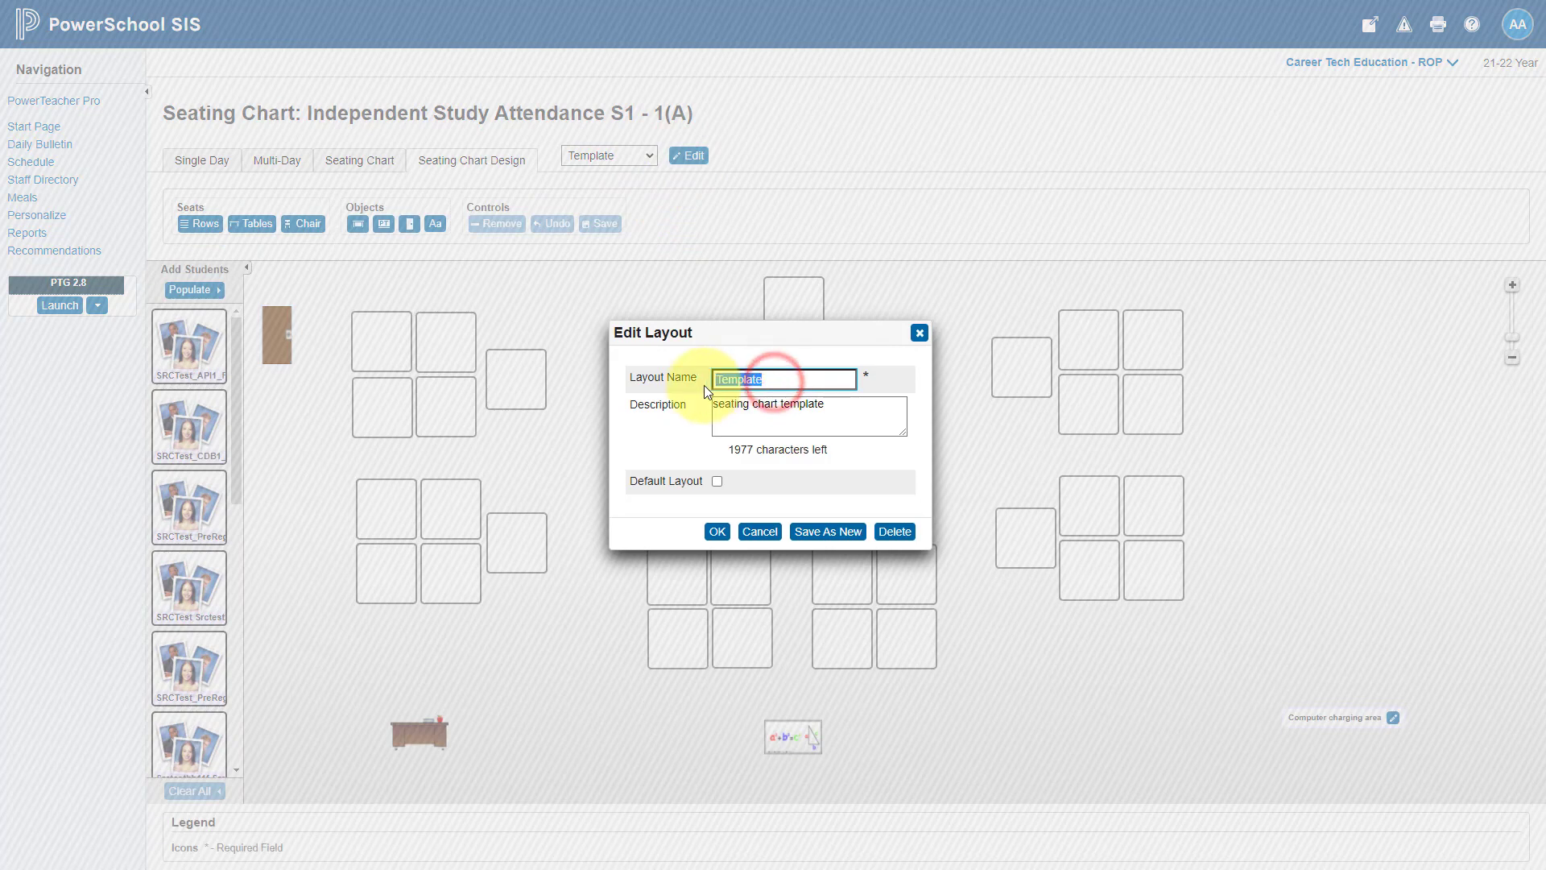
text(Math)
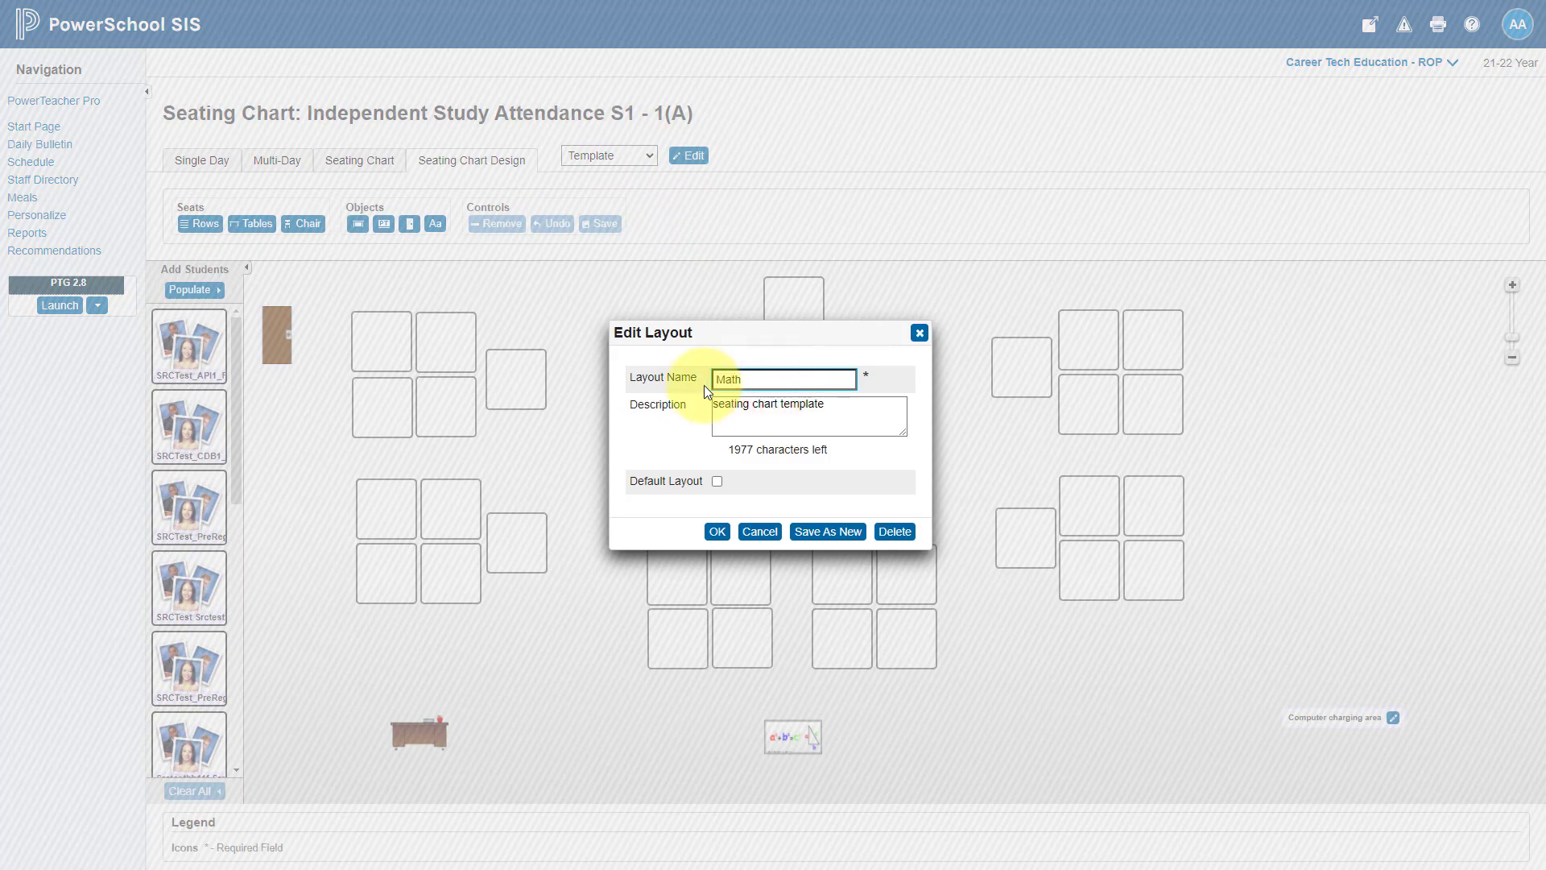
key(Tab)
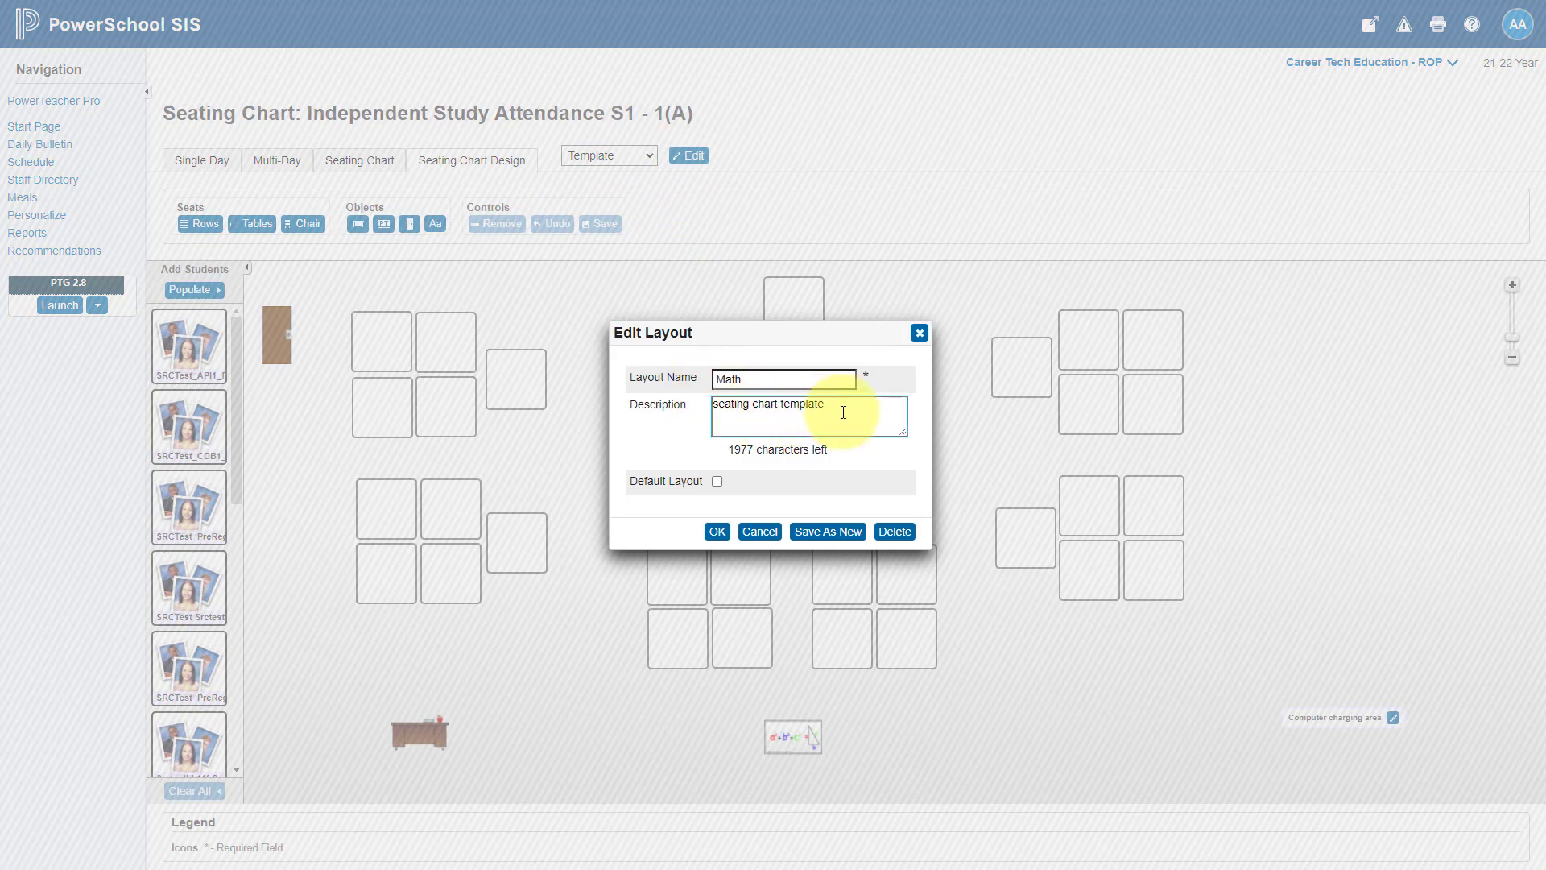
drag(843, 412, 712, 407)
text(Math)
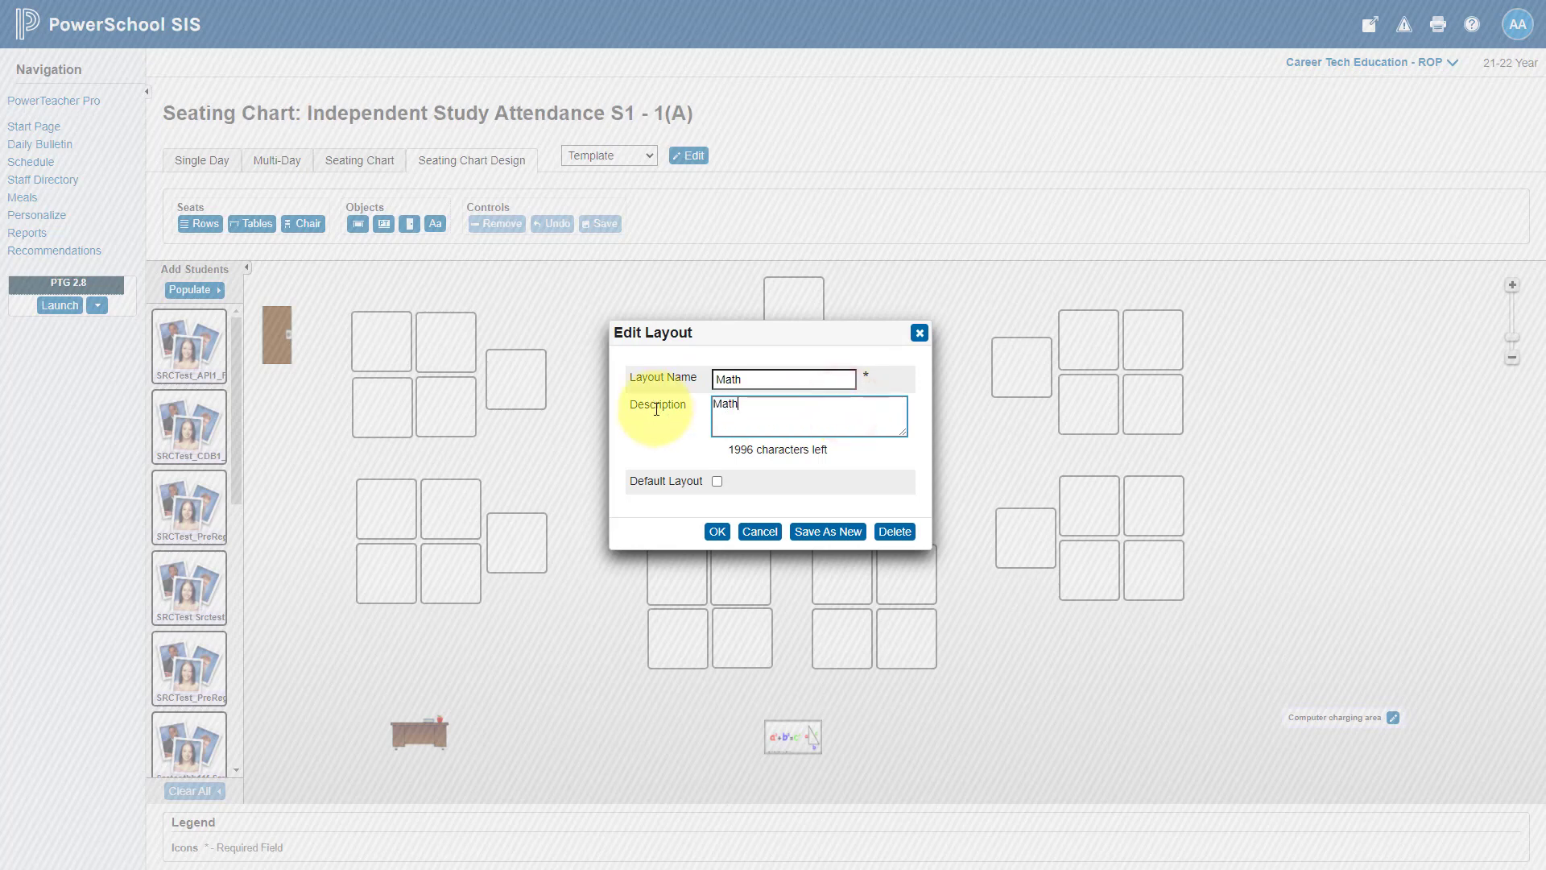
text( class)
click(843, 535)
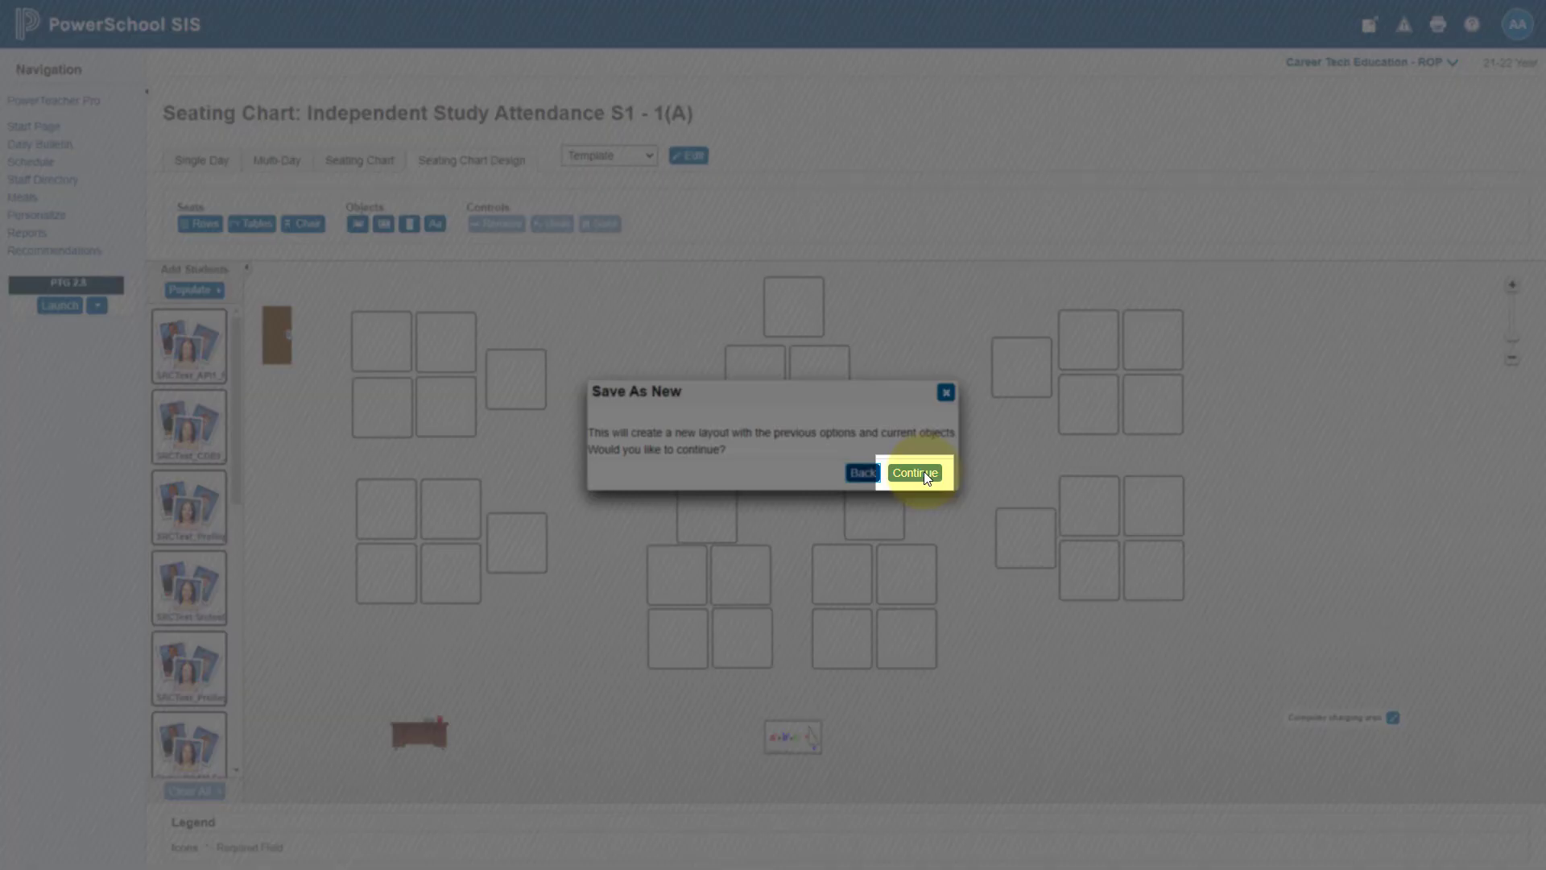
click(918, 472)
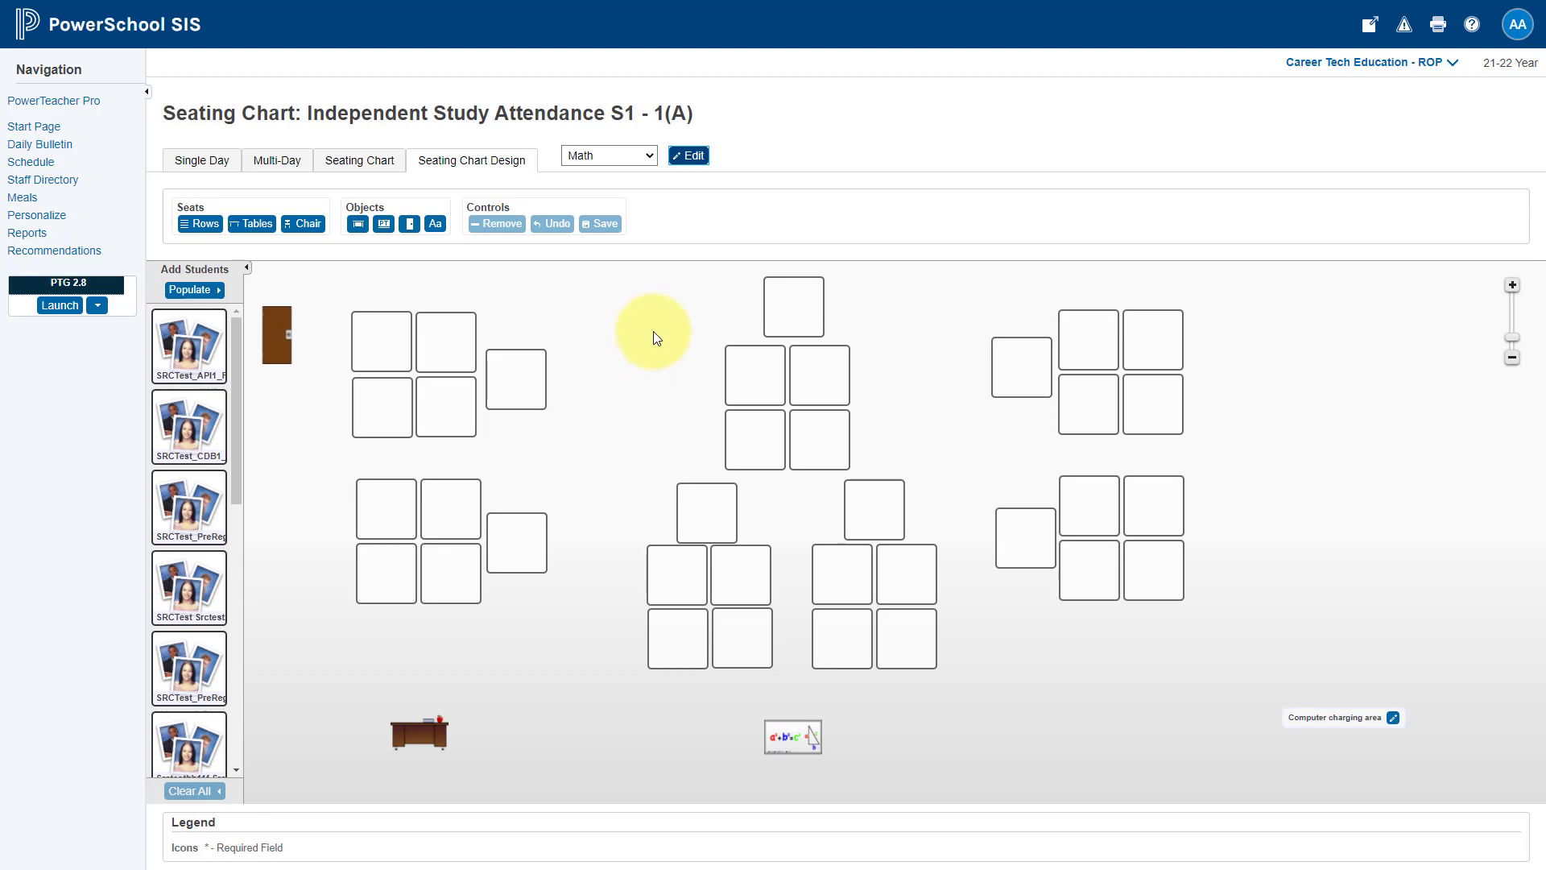
Step: Populate the Math layout's chairs with students sorted by Alternate M/F, starting from Top Right
click(193, 290)
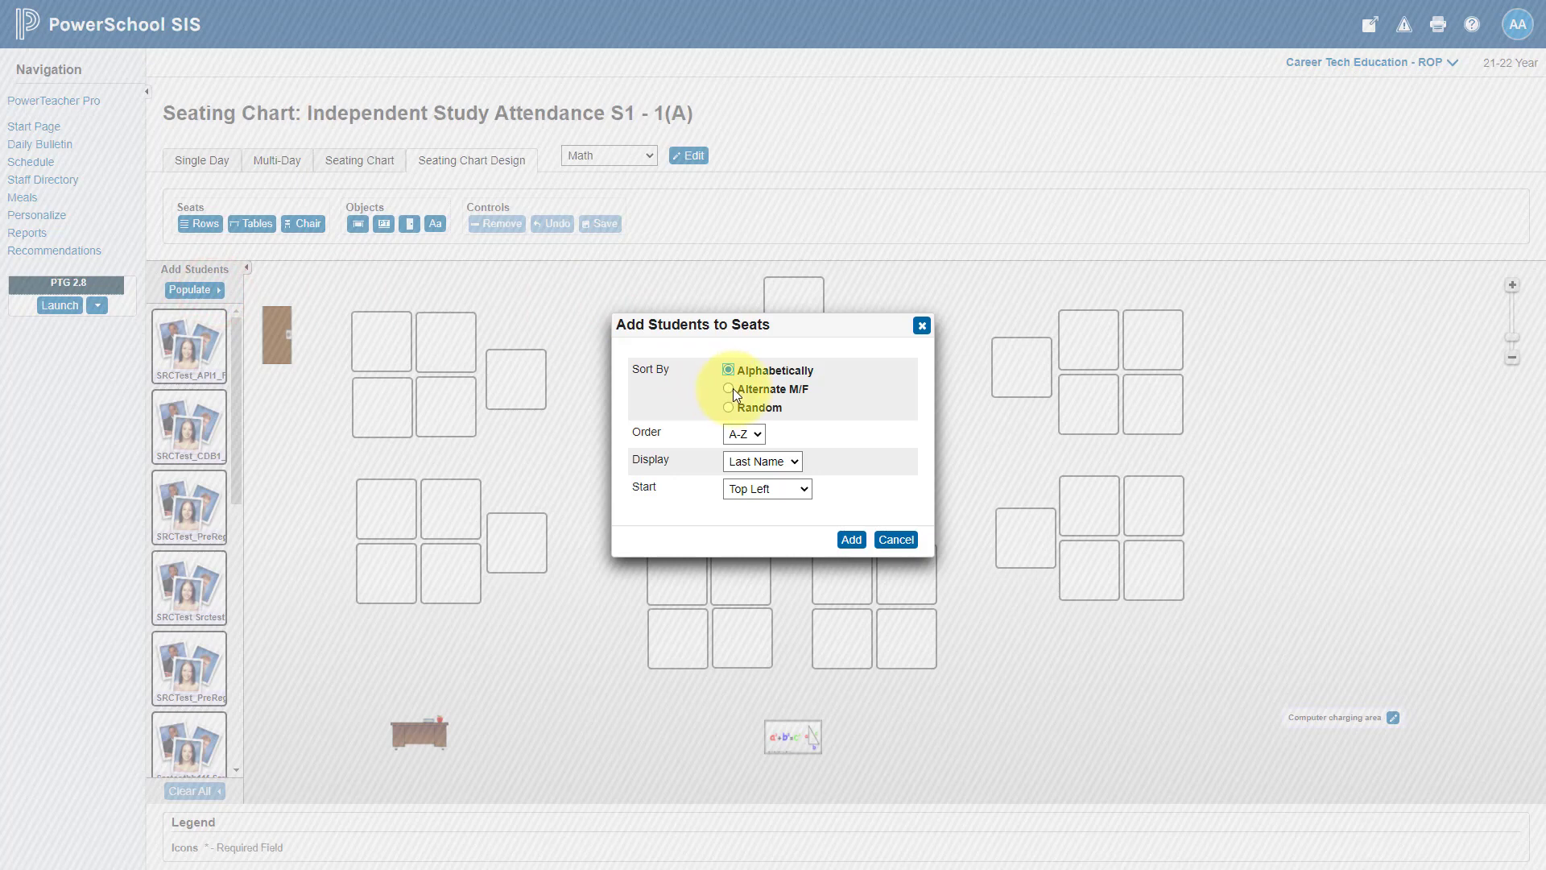
click(730, 389)
click(793, 490)
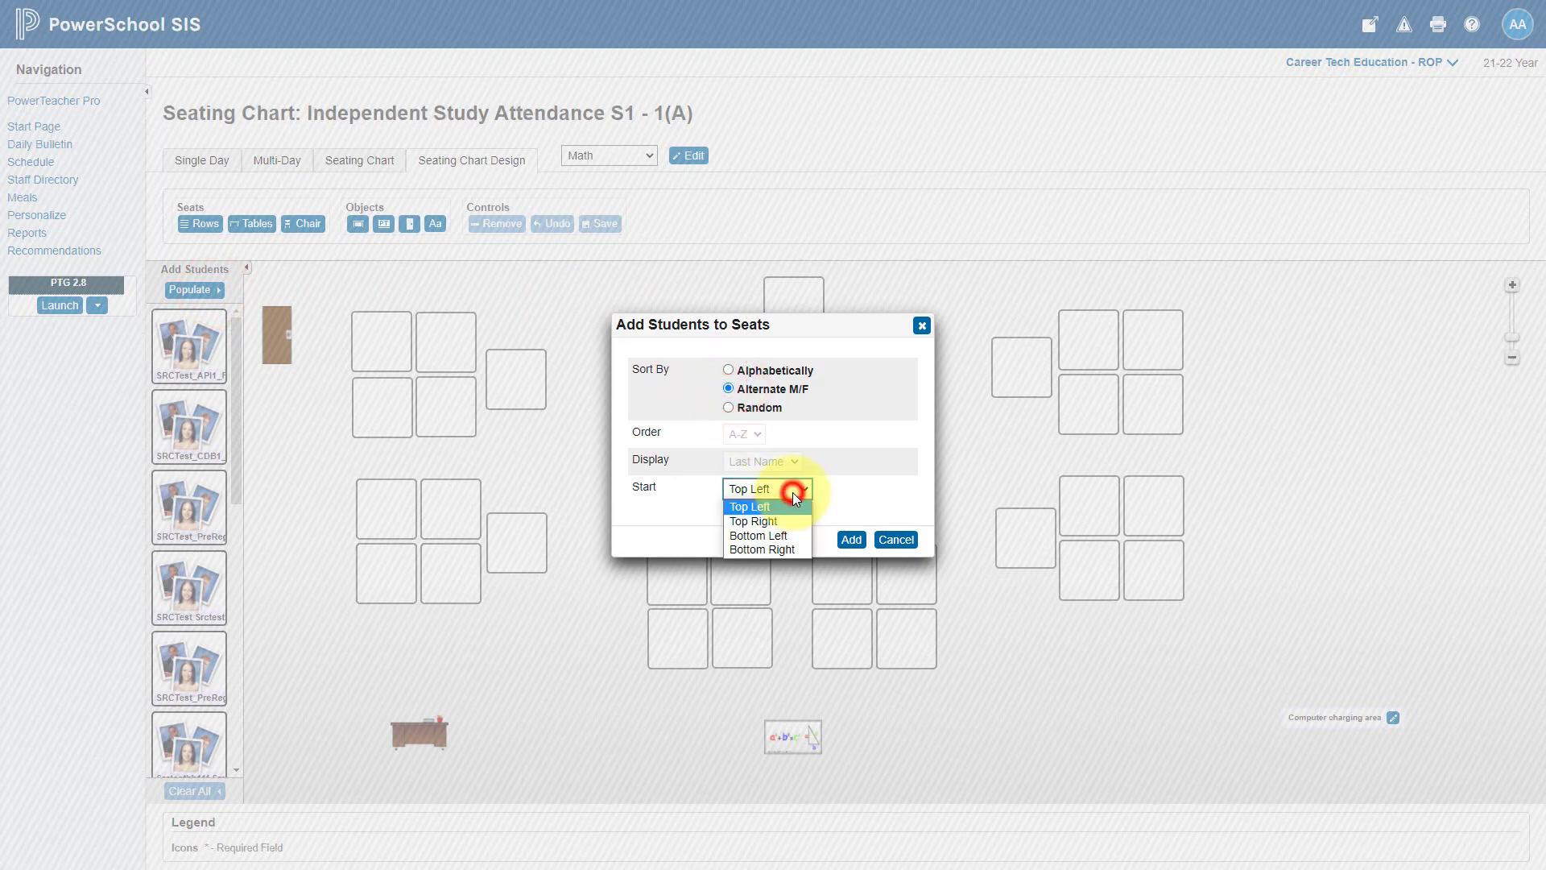
click(787, 521)
click(855, 541)
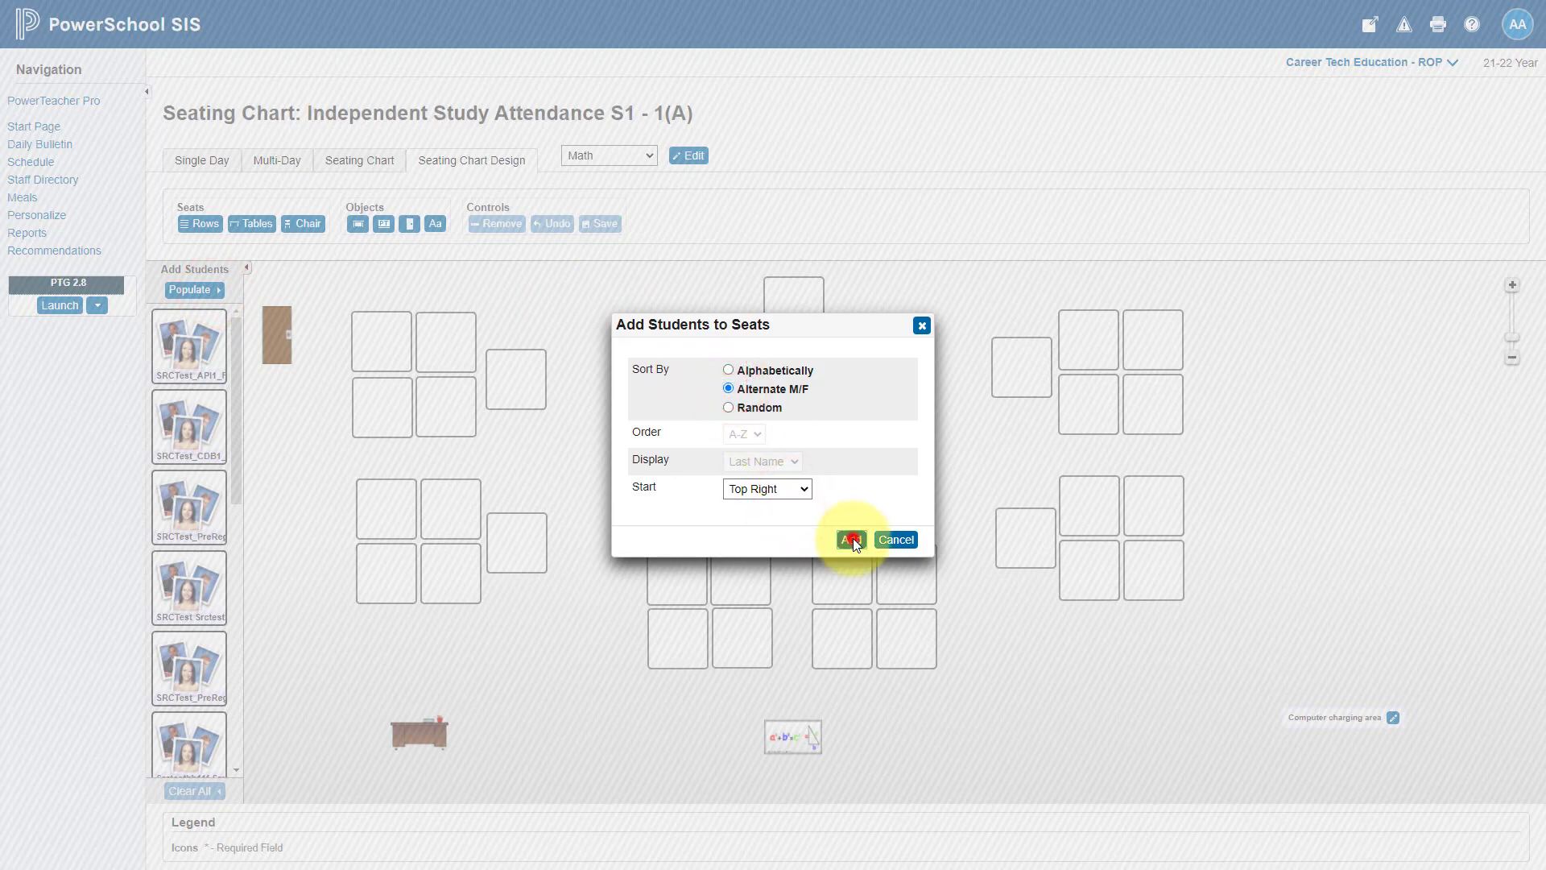